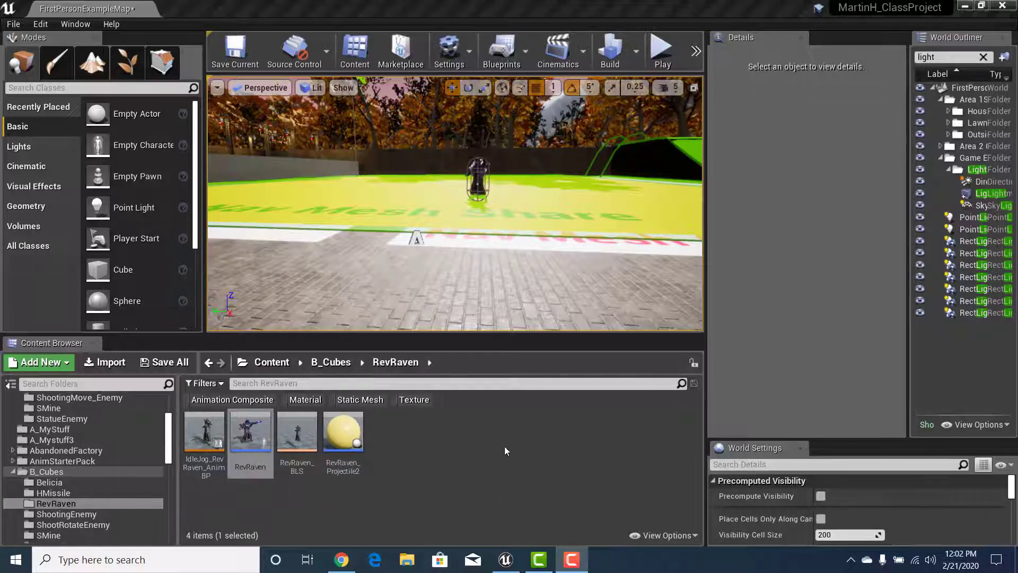
- Play-test the level, approach and back away from the RevRaven enemy to watch its movement and shooting, and end the session
click(662, 53)
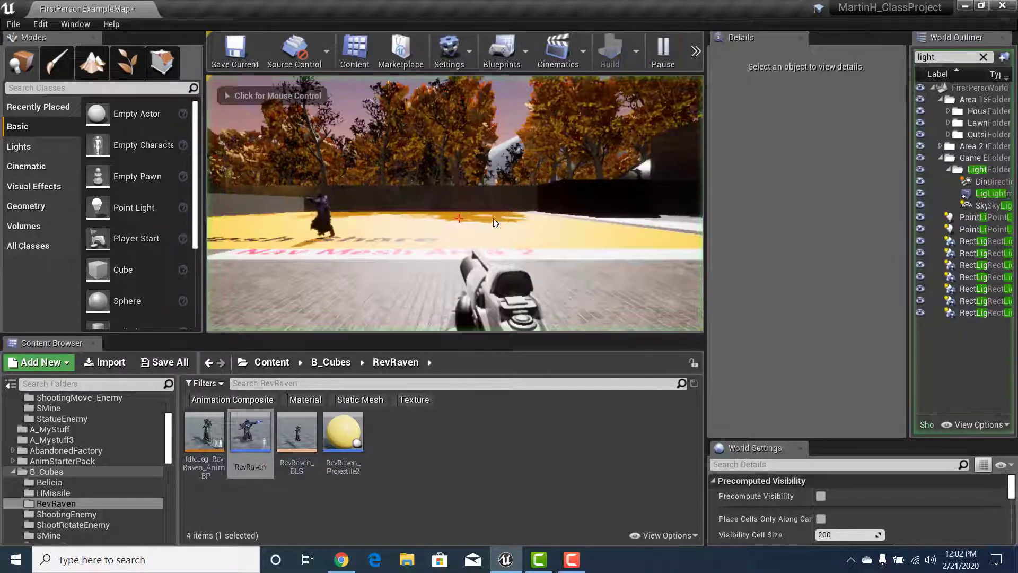
key(w)
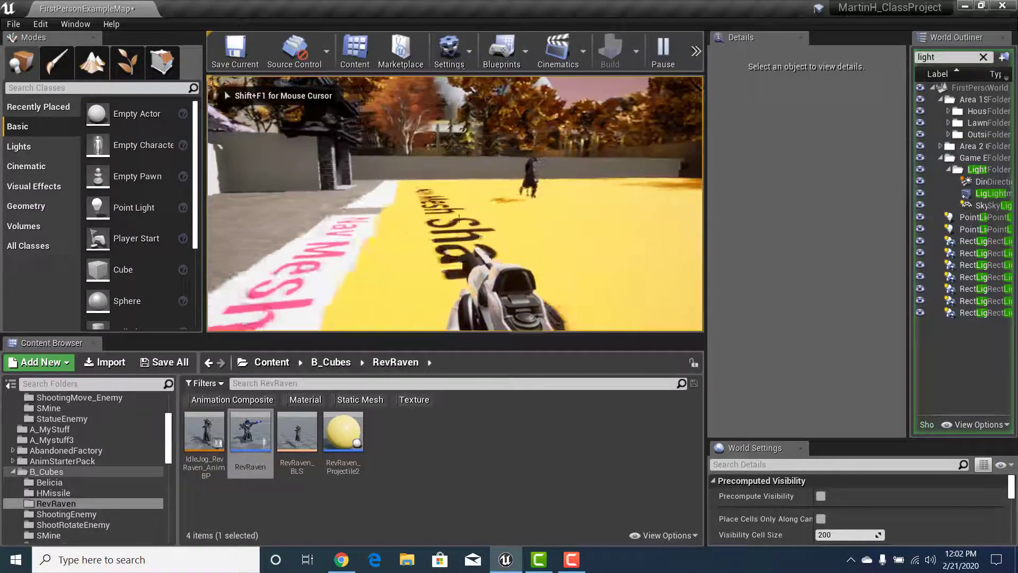
key(w)
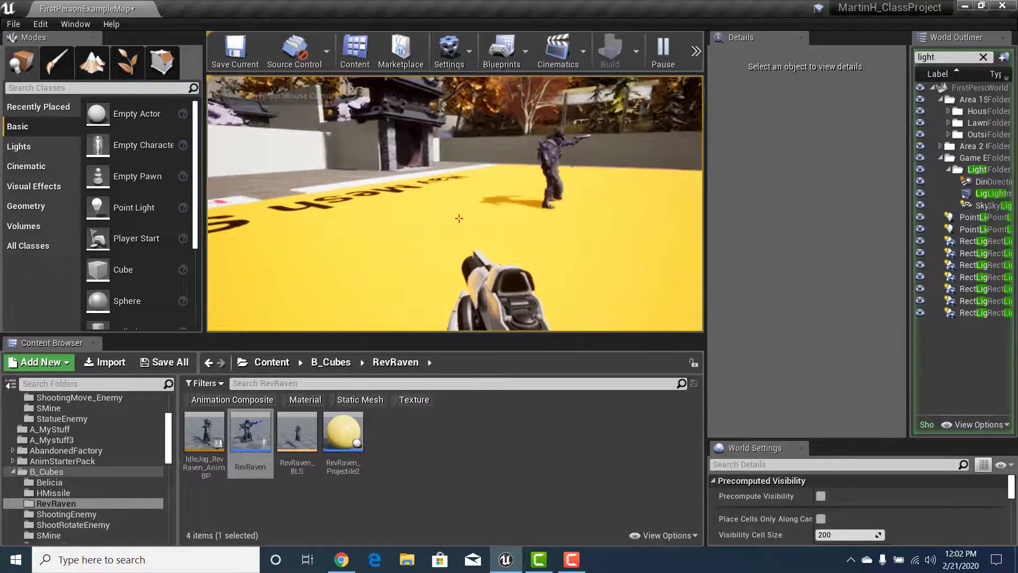
key(w)
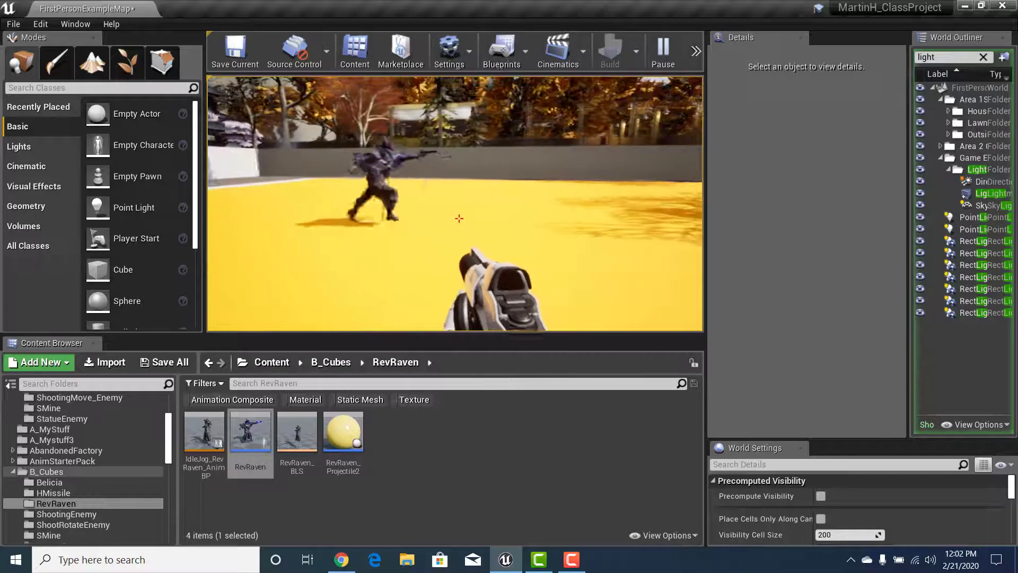
key(w)
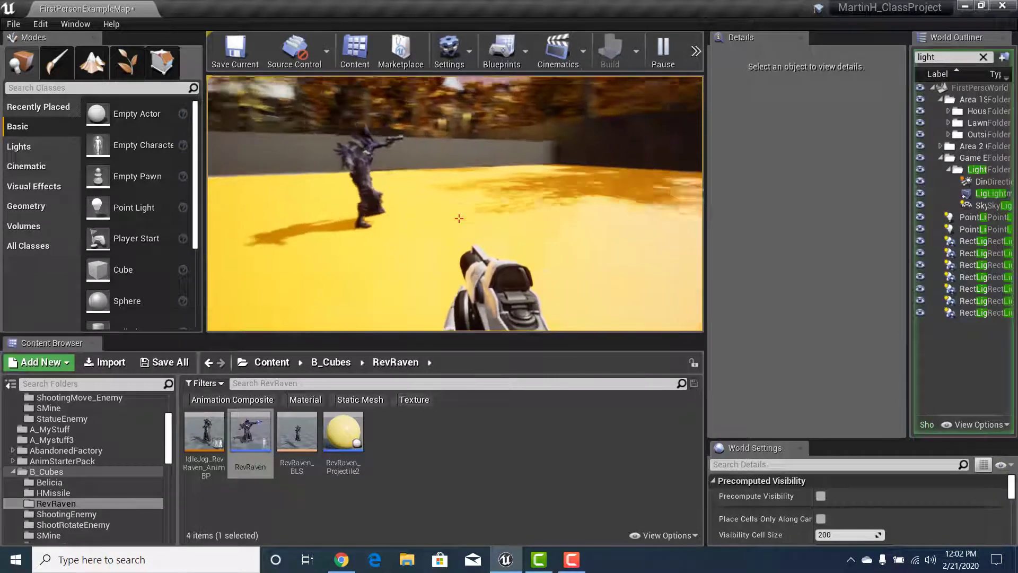
key(w)
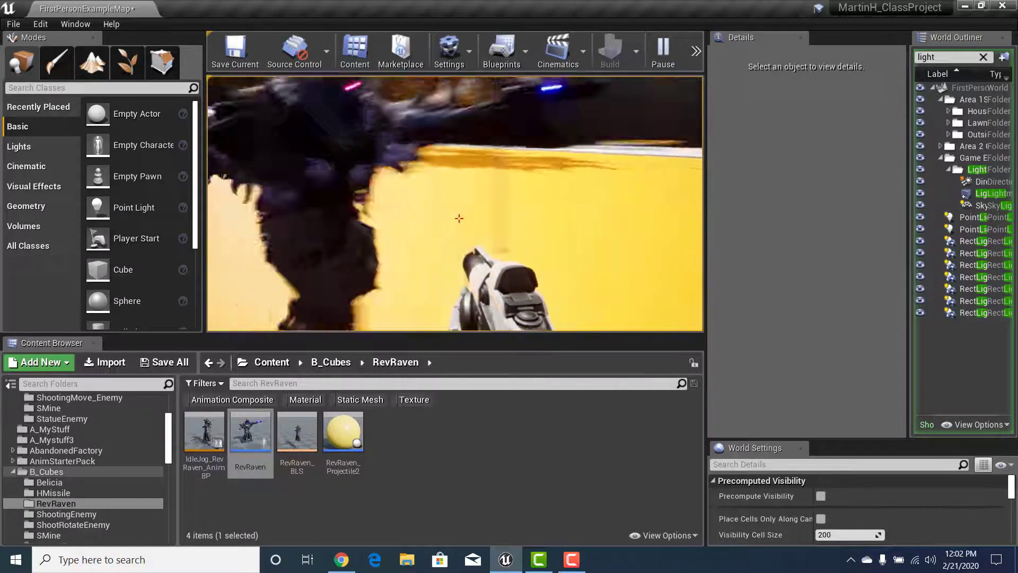
key(w)
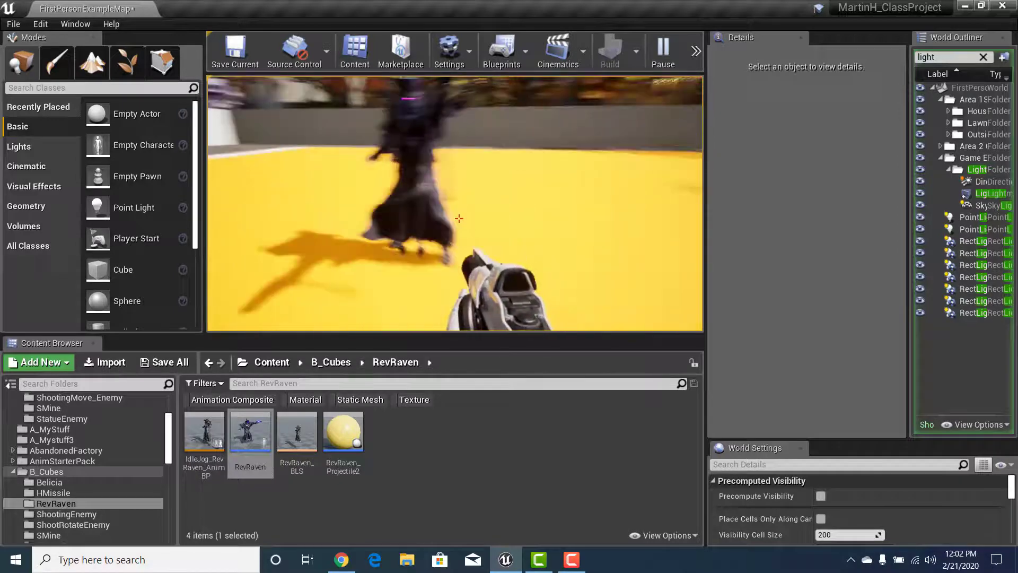
key(s)
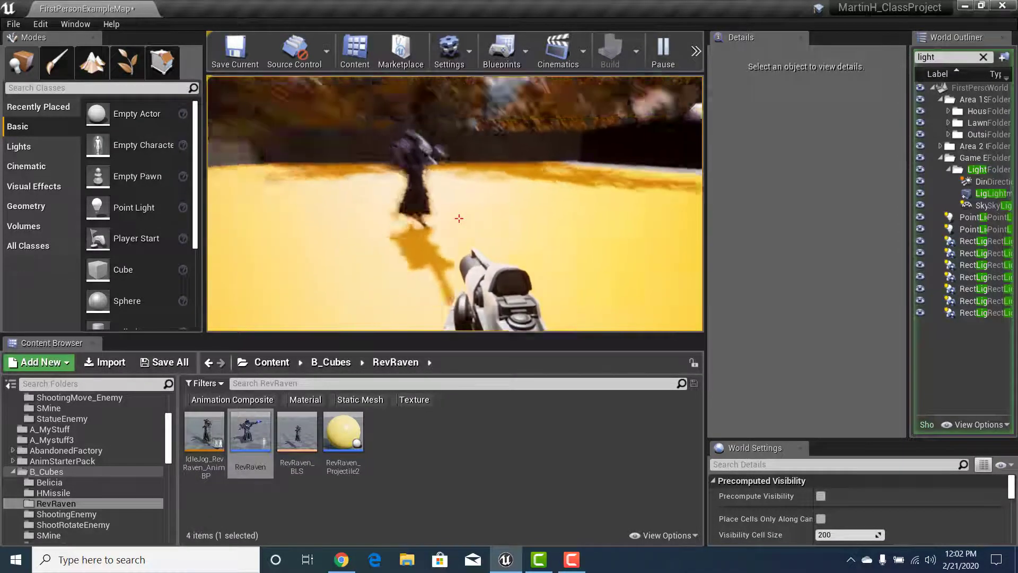
key(s)
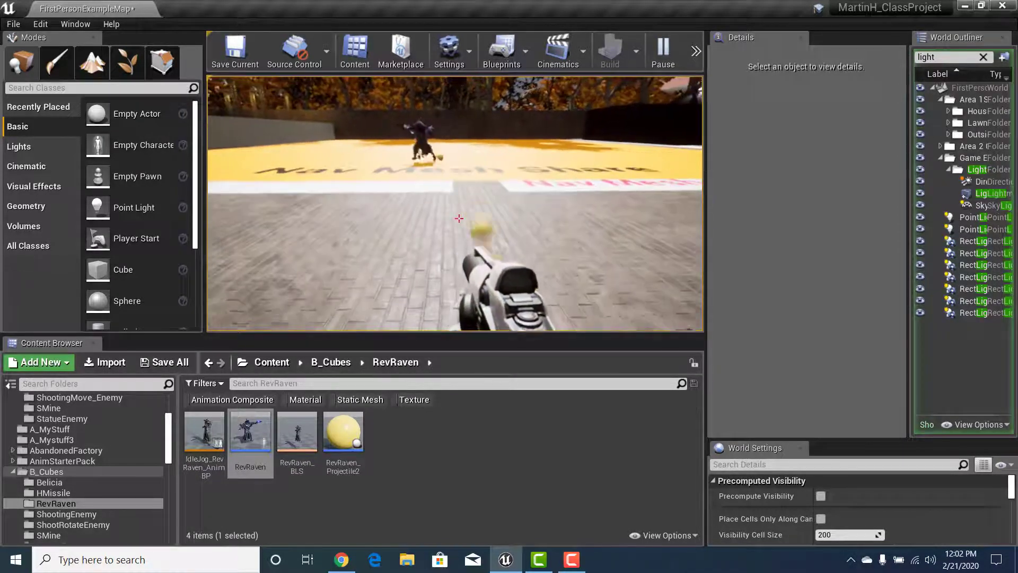
key(w)
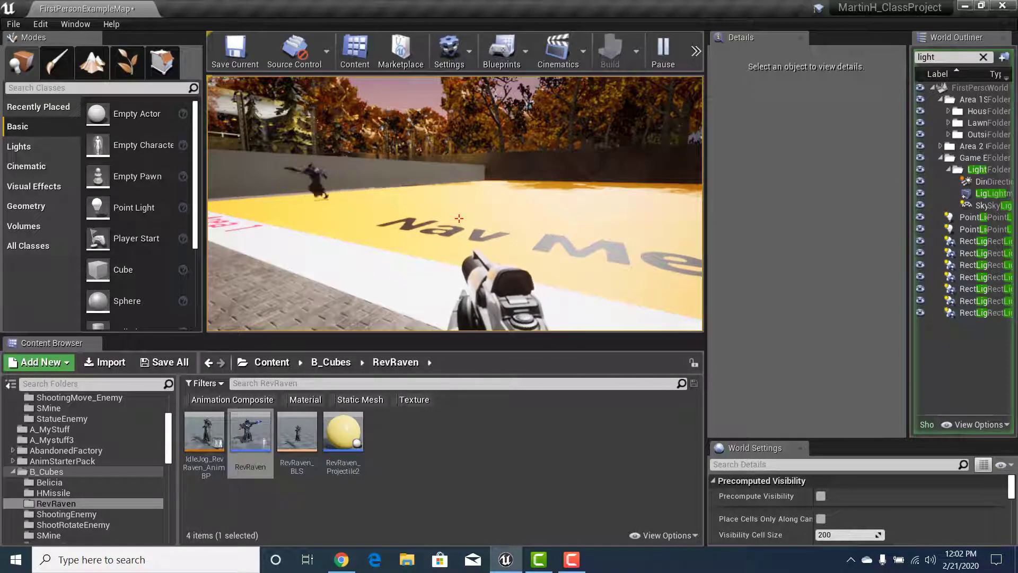
key(Escape)
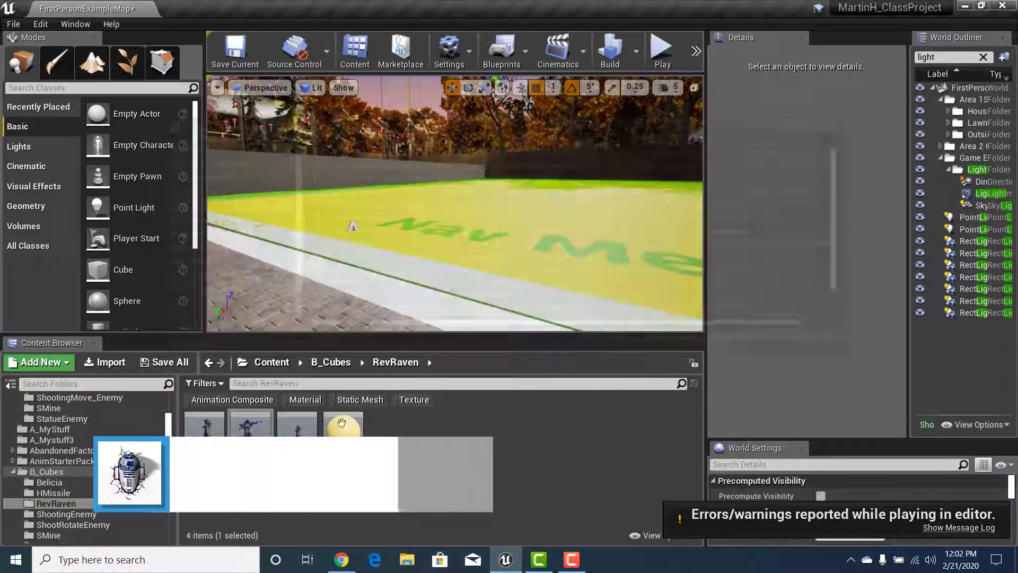
- Open the Idle2Jog_Murdock blend space from the Paragon folder inside A_Enemy
click(271, 362)
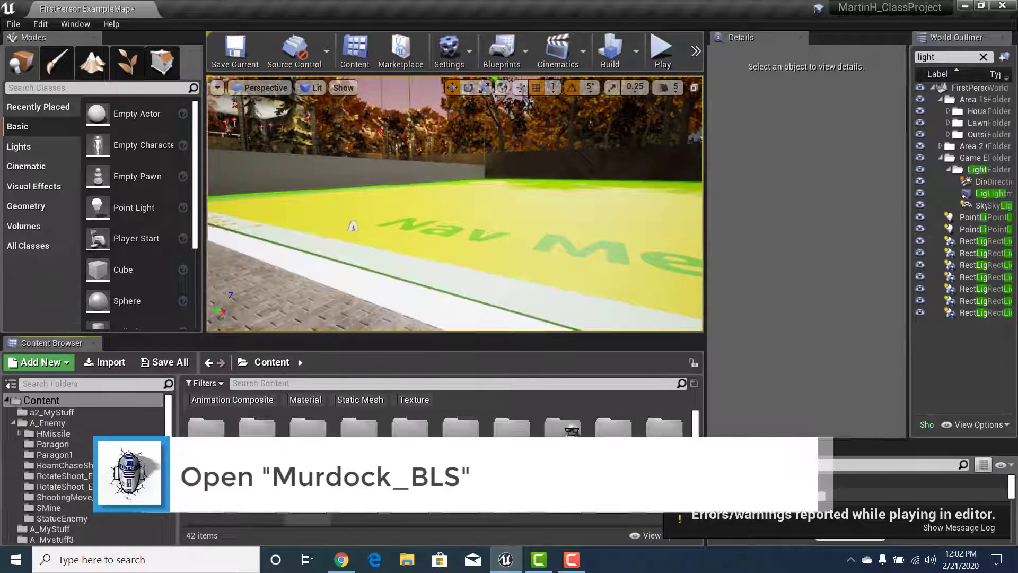
double_click(206, 432)
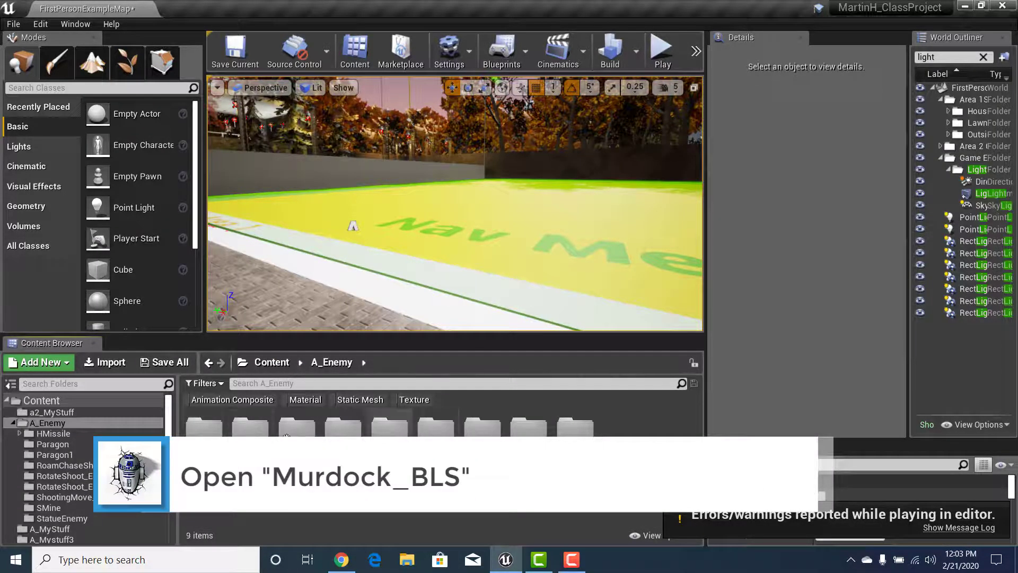
double_click(250, 427)
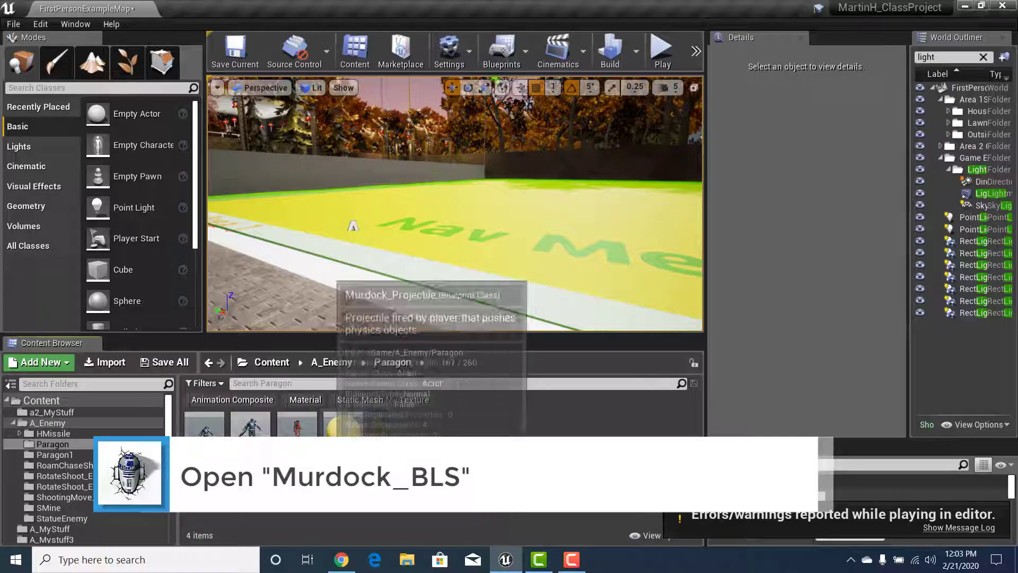
double_click(297, 424)
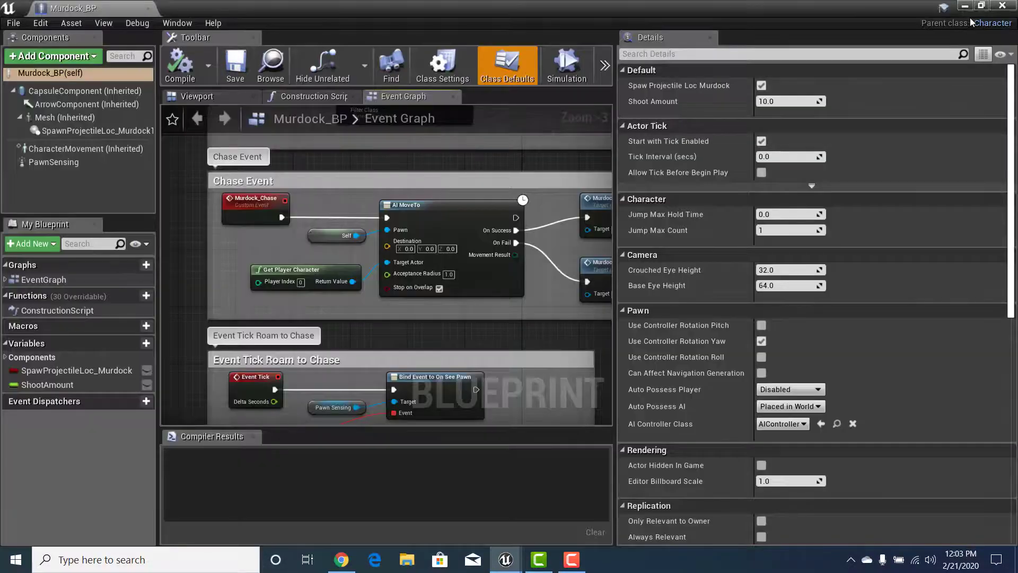
click(1002, 6)
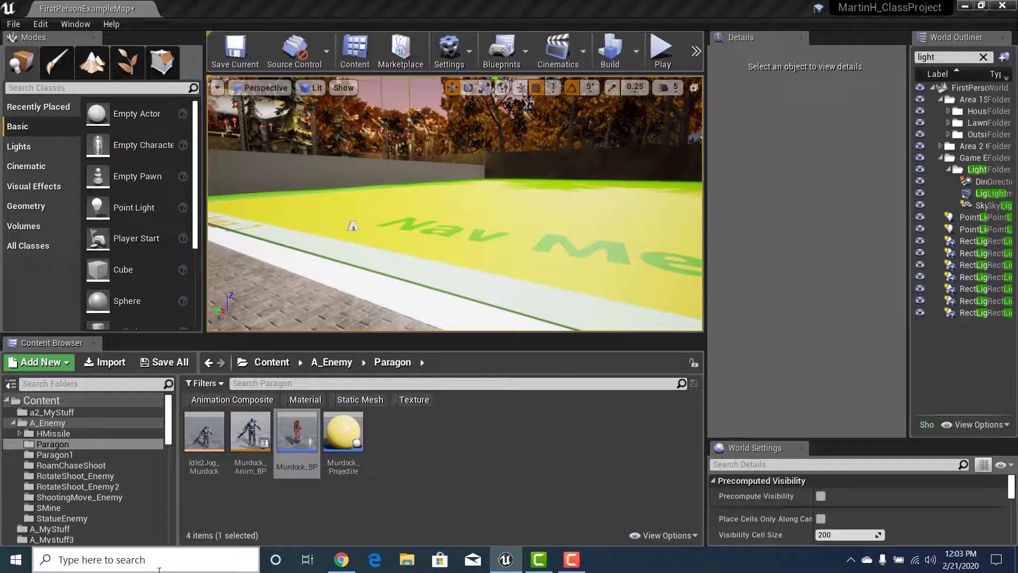
click(422, 480)
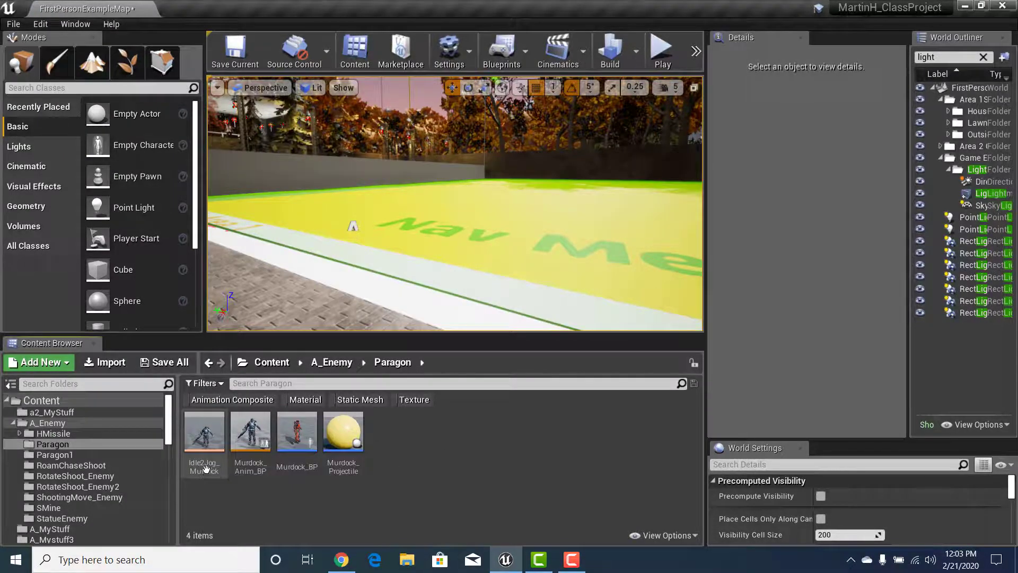
double_click(205, 431)
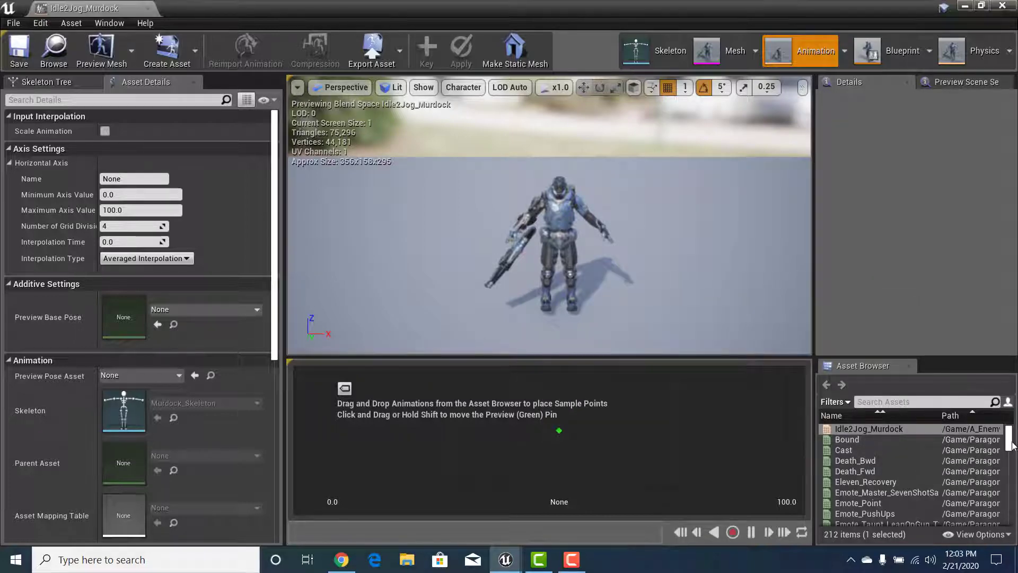
click(875, 429)
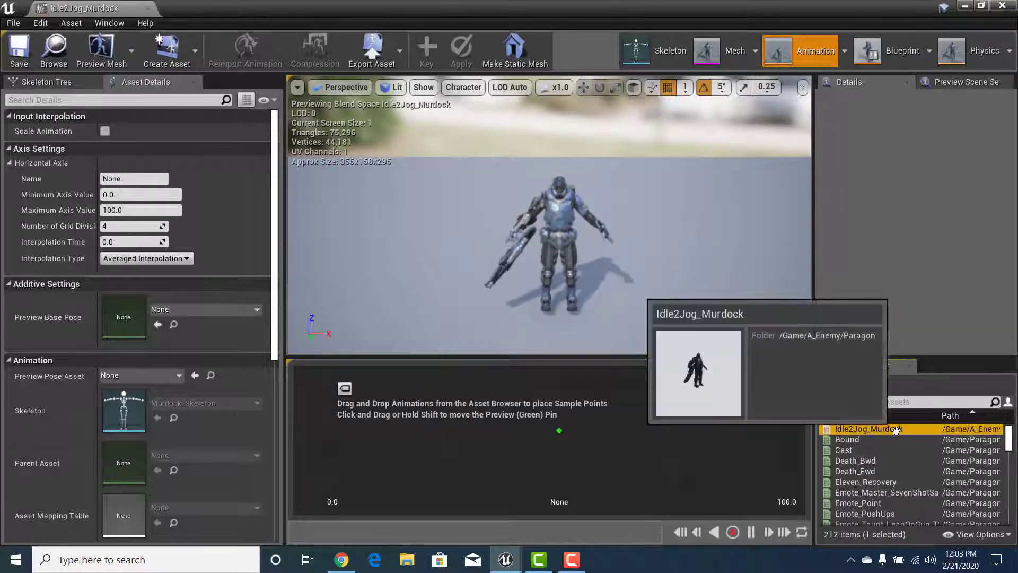
click(878, 448)
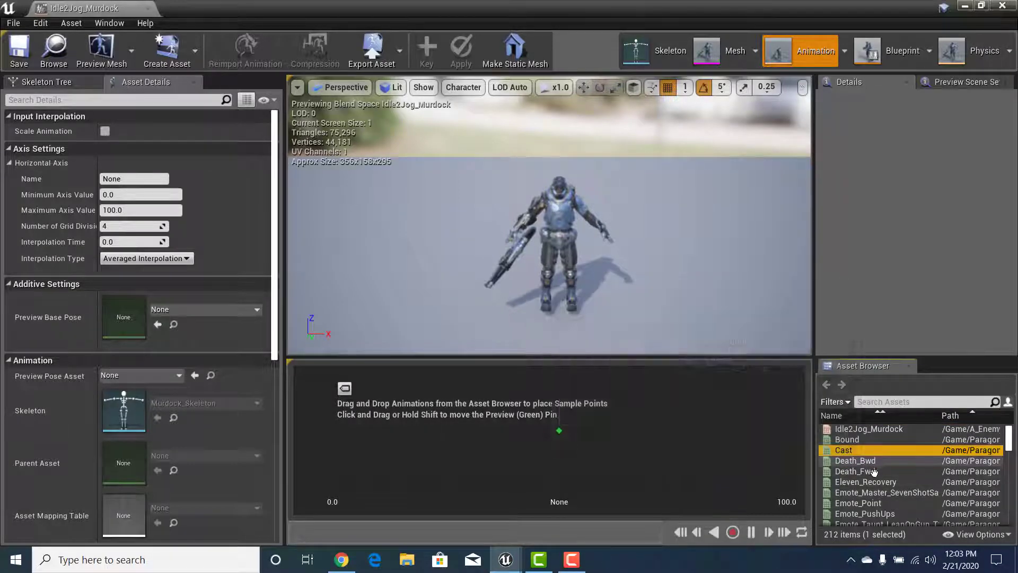
click(874, 430)
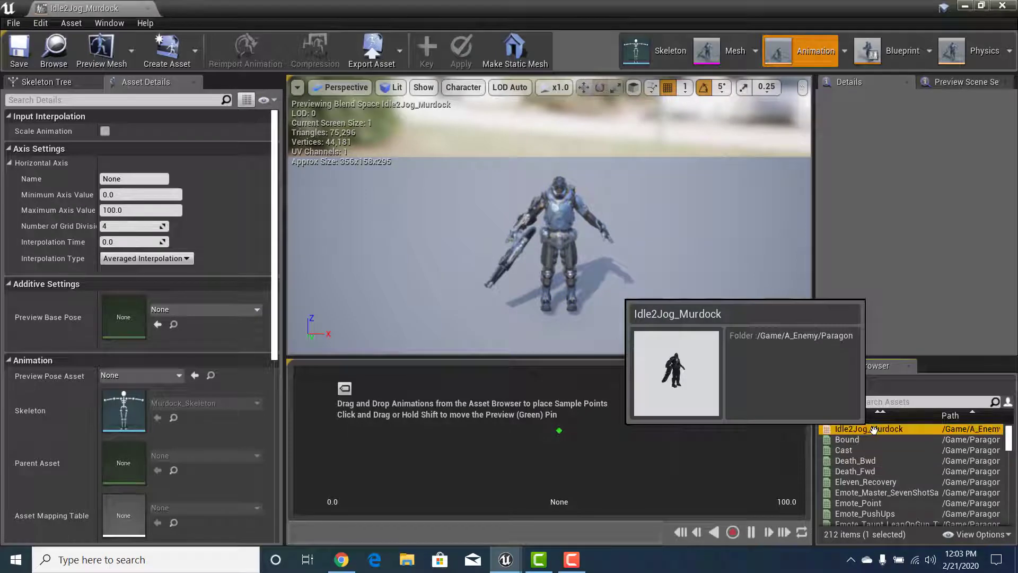
- Compare the Murdock_Skeleton view with the Idle2Jog_Murdock animation view by switching back and forth between them
click(679, 46)
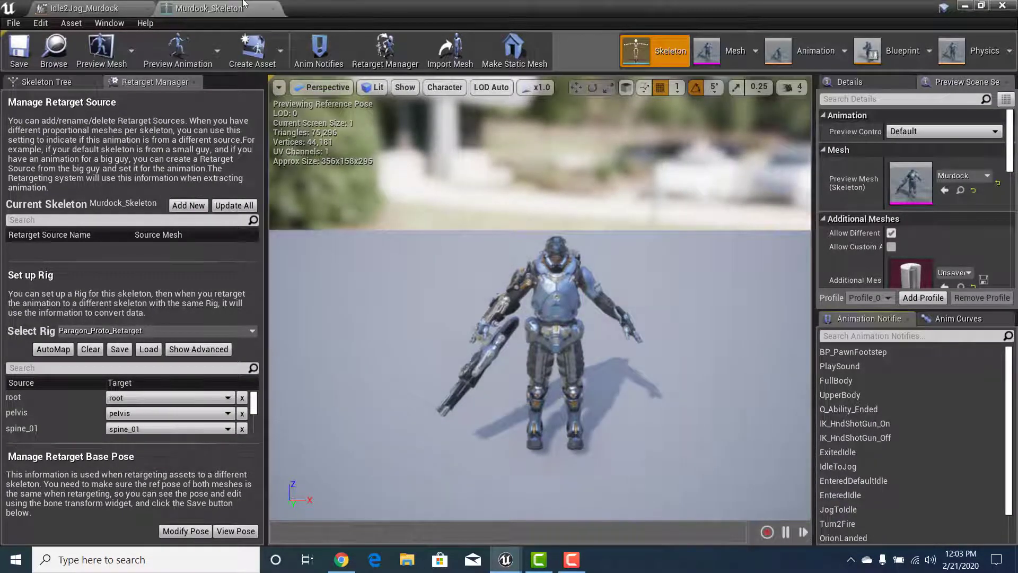
click(79, 8)
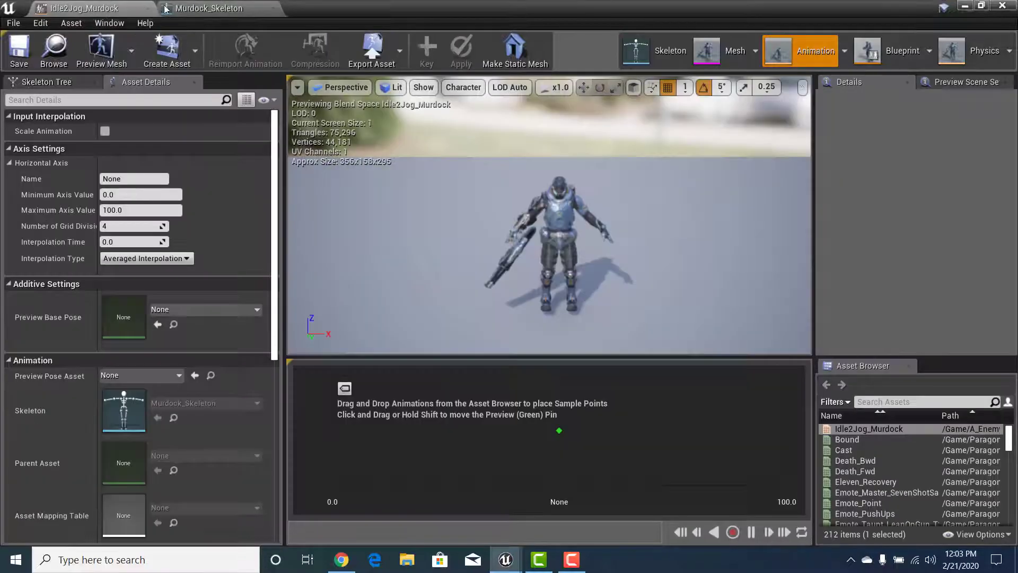
click(180, 8)
click(135, 8)
click(169, 8)
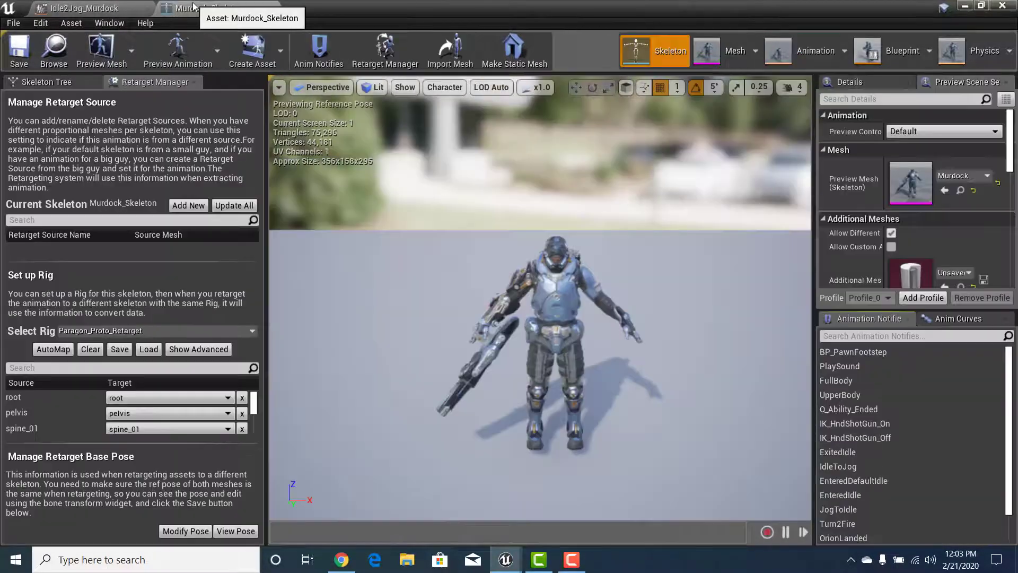
click(825, 50)
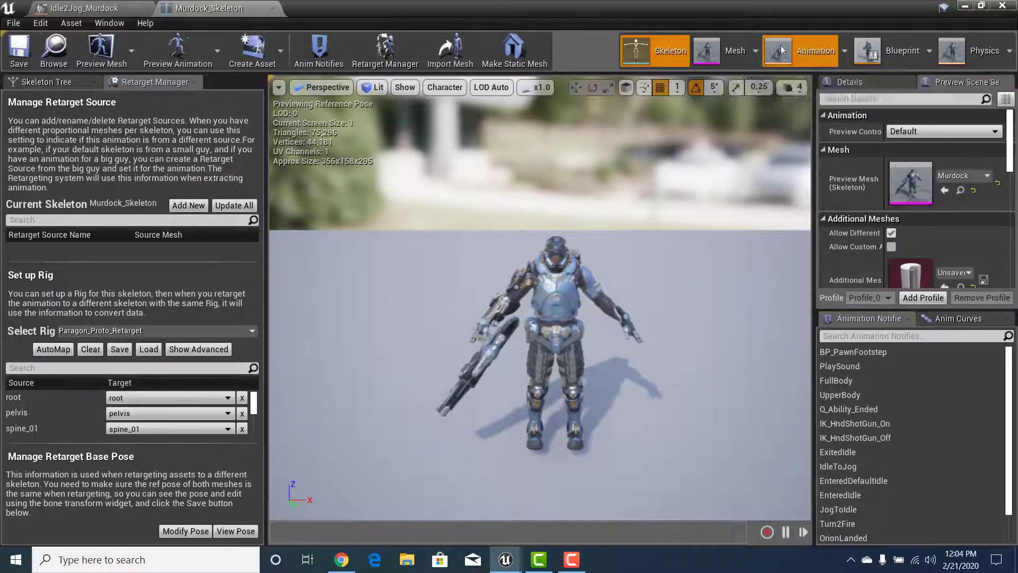
click(661, 44)
click(812, 51)
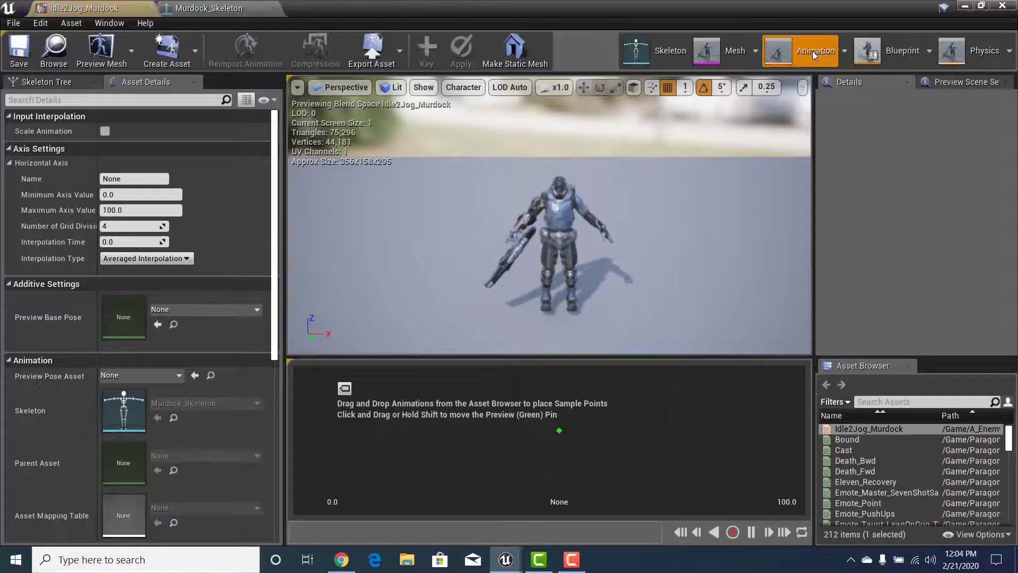
- Preview the Eleven_Recovery and Fire_Reload animations on the Murdock skeleton
click(661, 49)
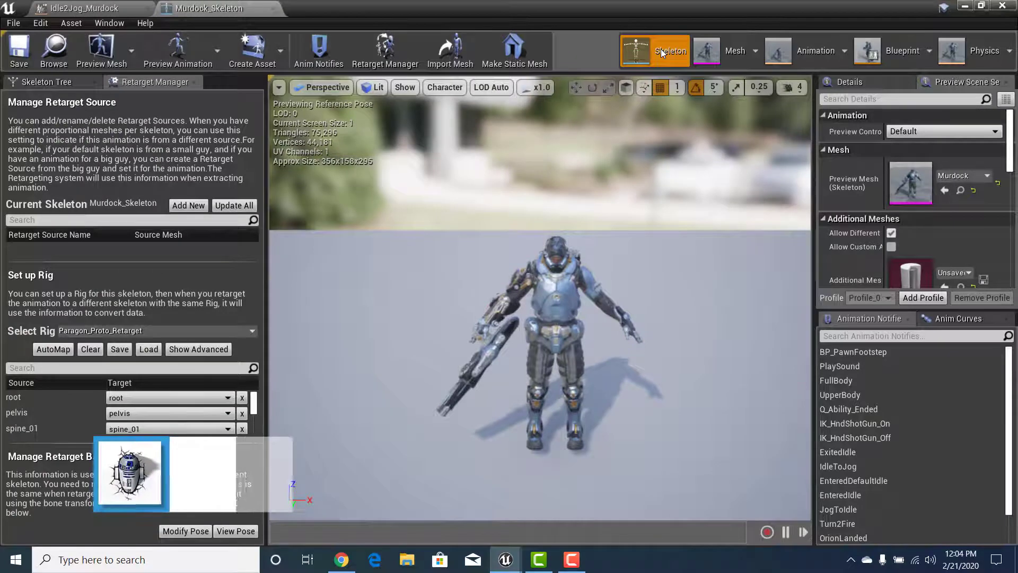
click(214, 46)
scroll(227, 175, down, 10)
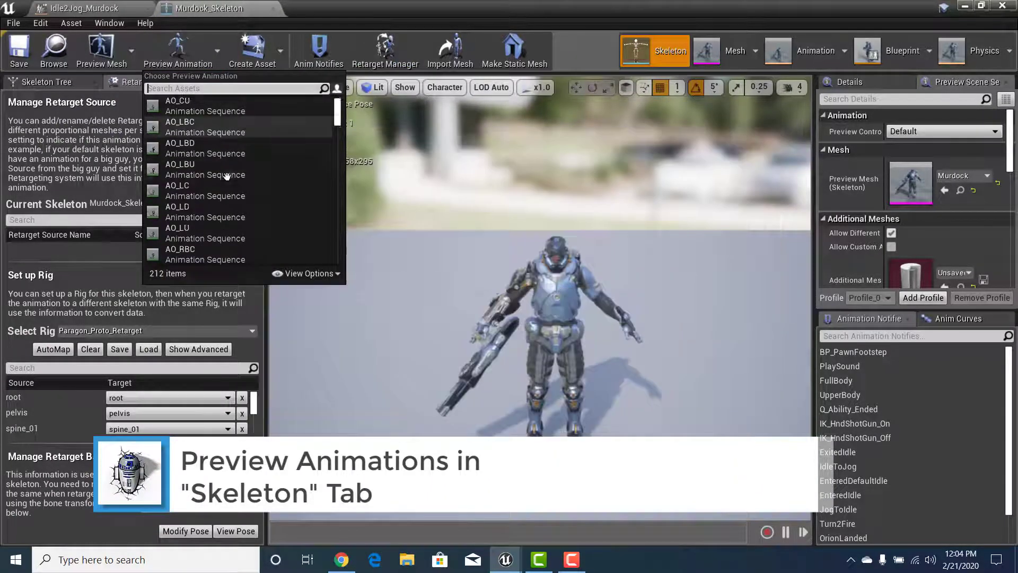
scroll(227, 175, down, 3)
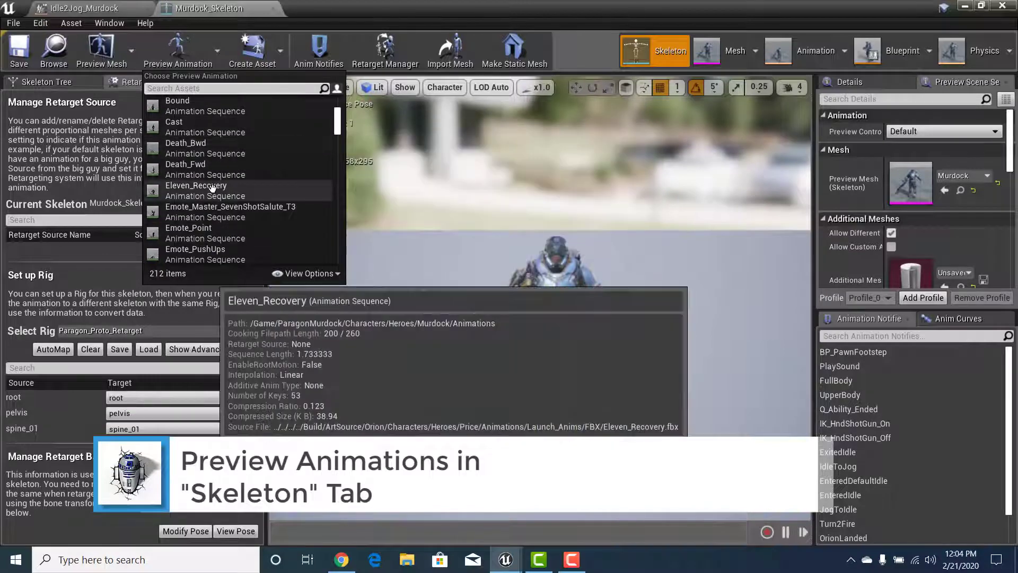
click(212, 189)
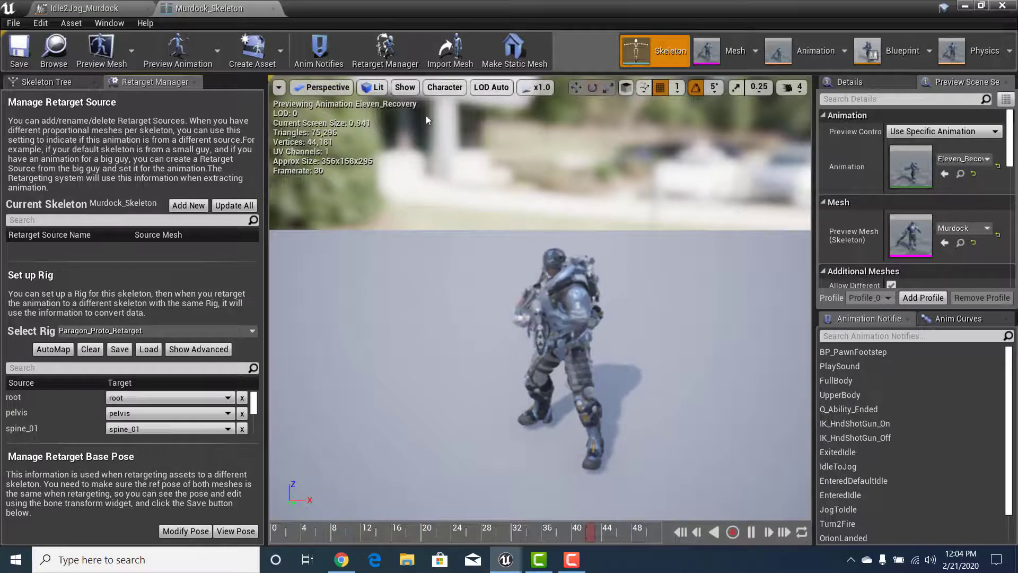
click(217, 51)
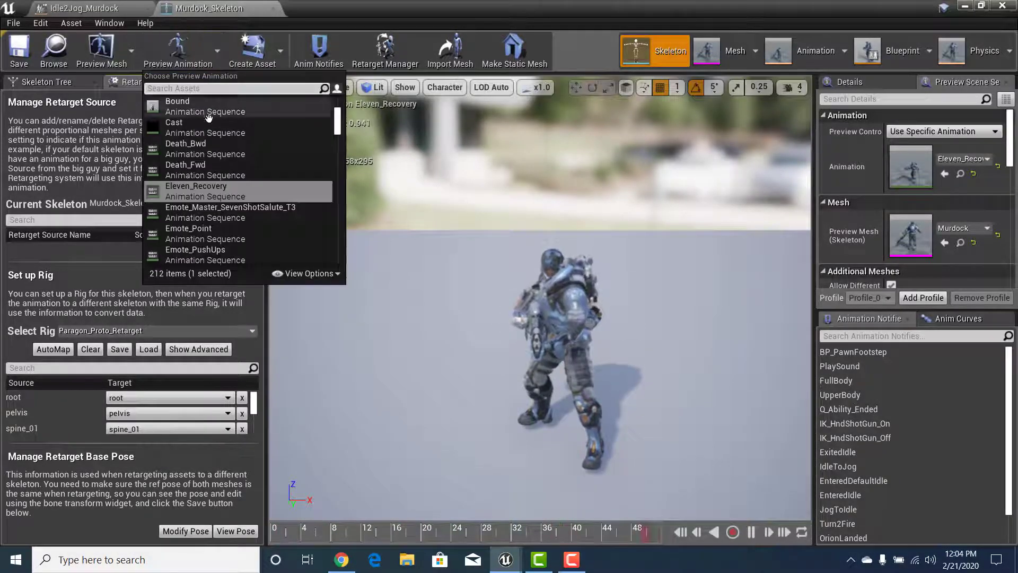
scroll(225, 208, down, 8)
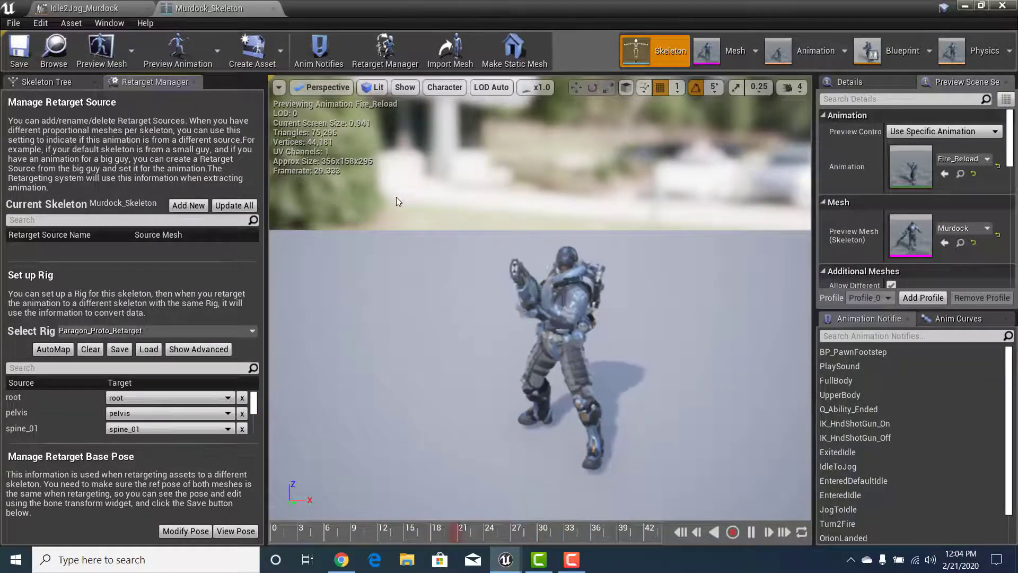
- Preview the Shield_AO_CC animation on the Murdock skeleton, and search the animations for "death" to preview Death_Fwd
click(216, 51)
scroll(238, 211, down, 1)
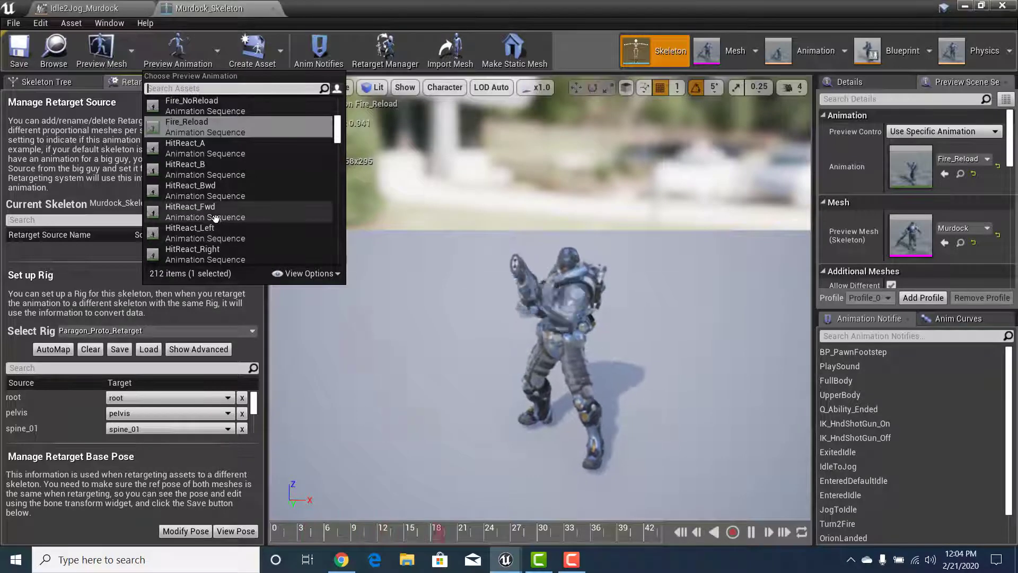
mouse_move(216, 218)
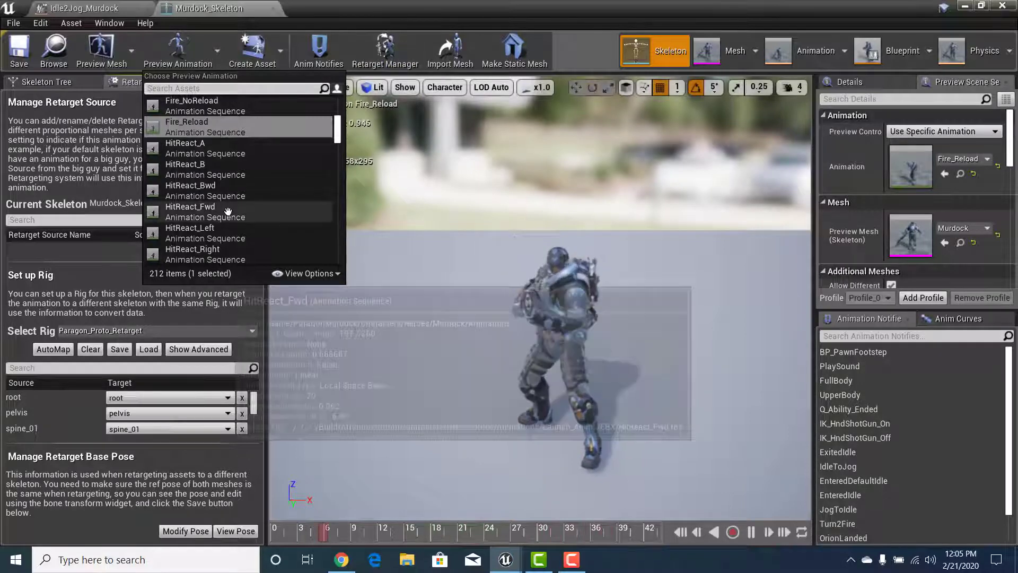
scroll(212, 163, down, 3)
scroll(212, 163, down, 7)
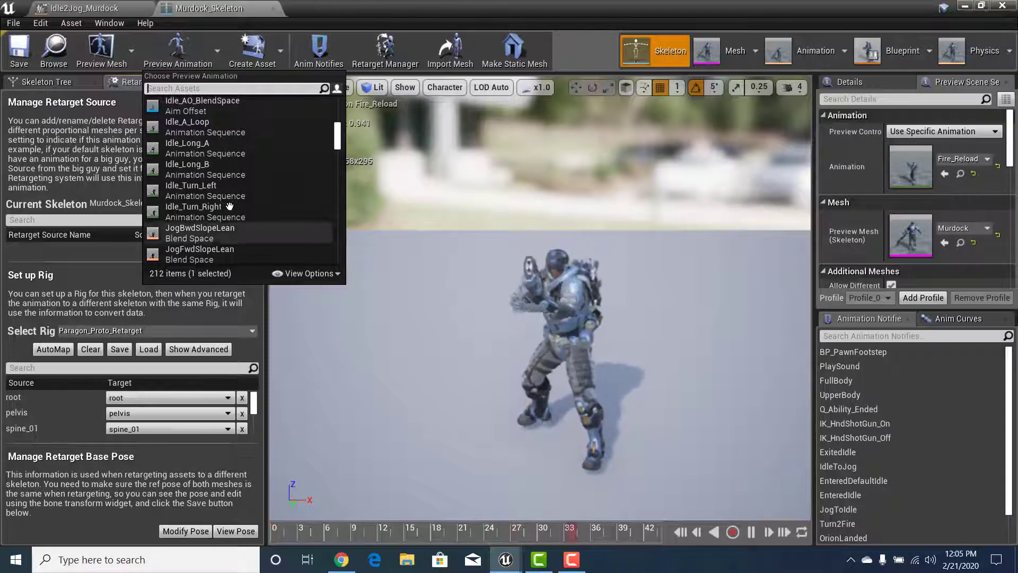
scroll(235, 220, down, 8)
scroll(235, 220, down, 20)
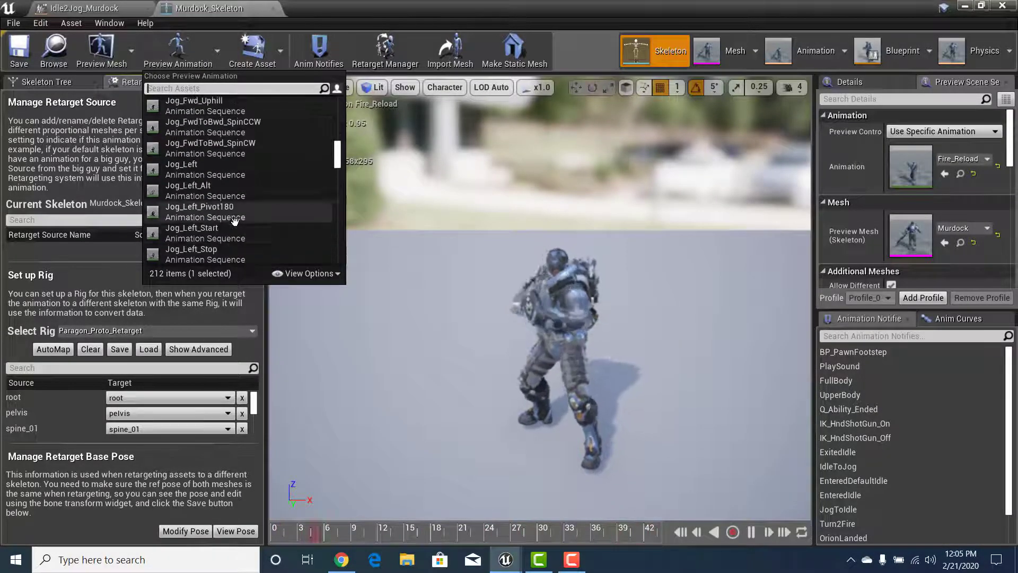
scroll(235, 219, down, 20)
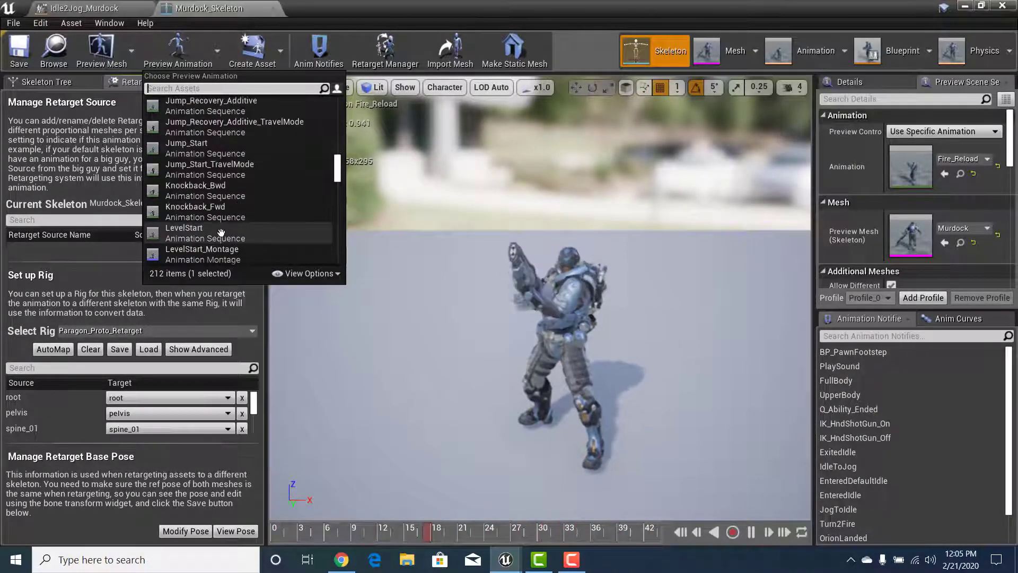
scroll(221, 232, down, 10)
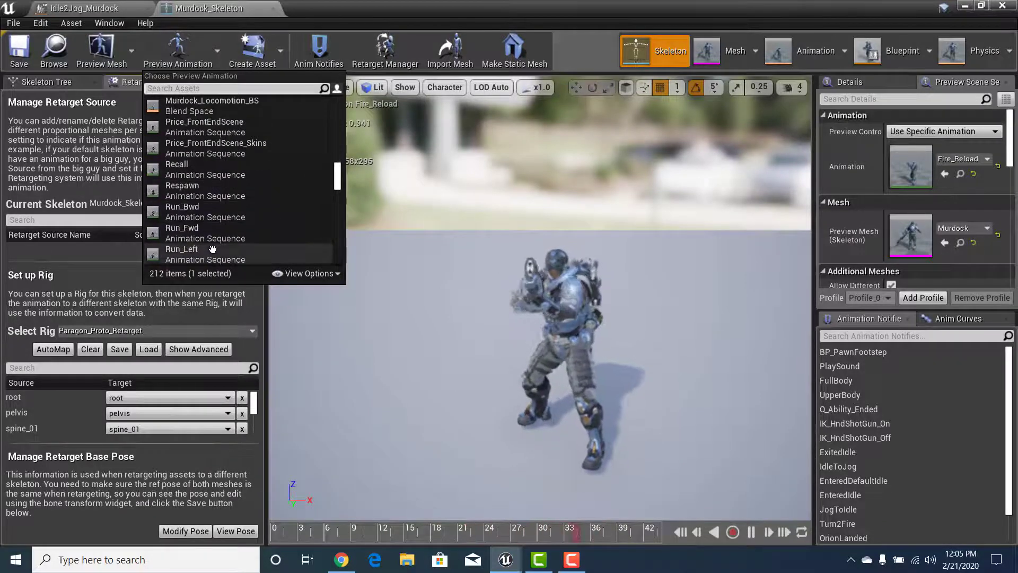
scroll(212, 248, down, 2)
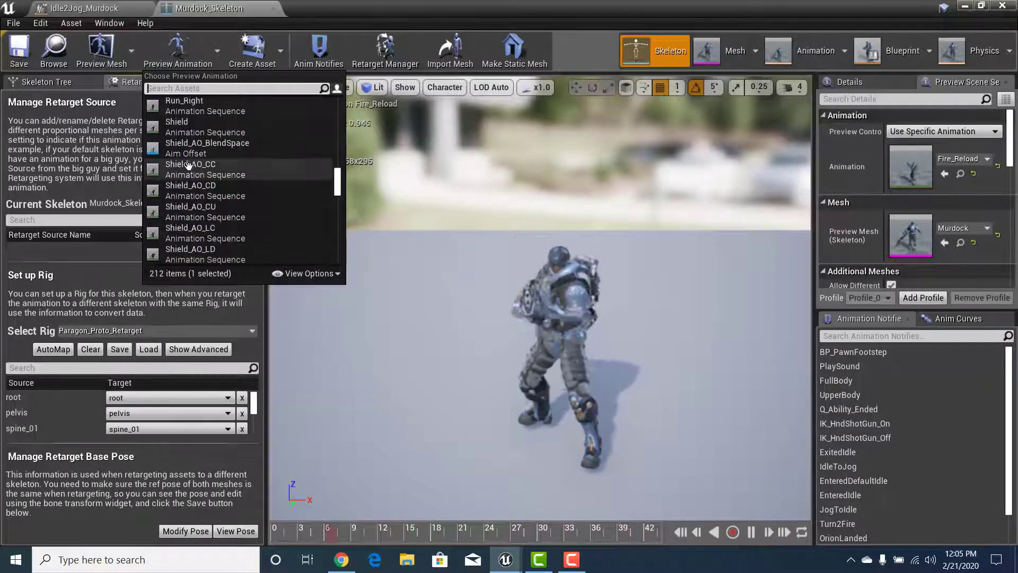
click(188, 164)
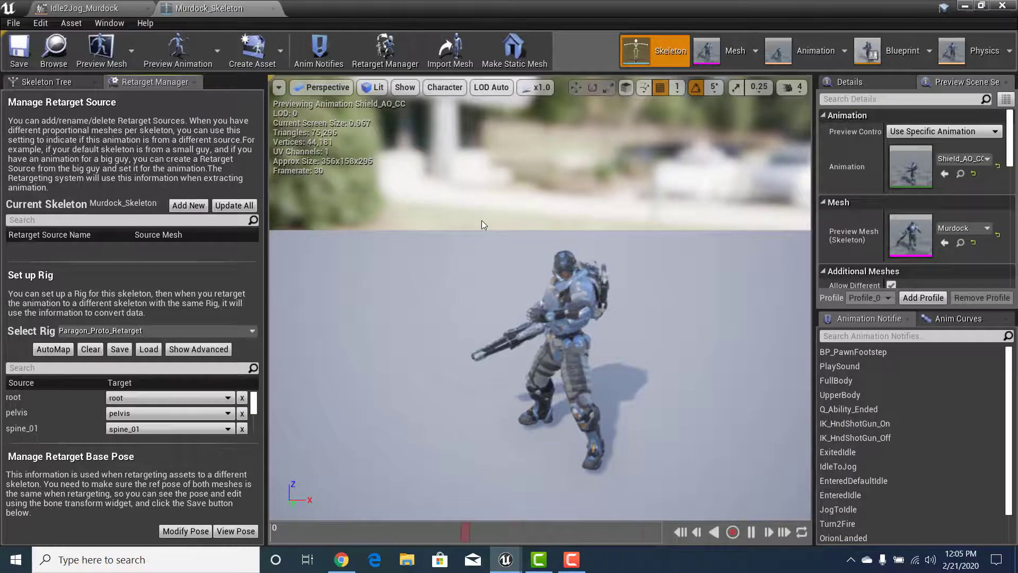
right_drag(480, 330, 535, 355)
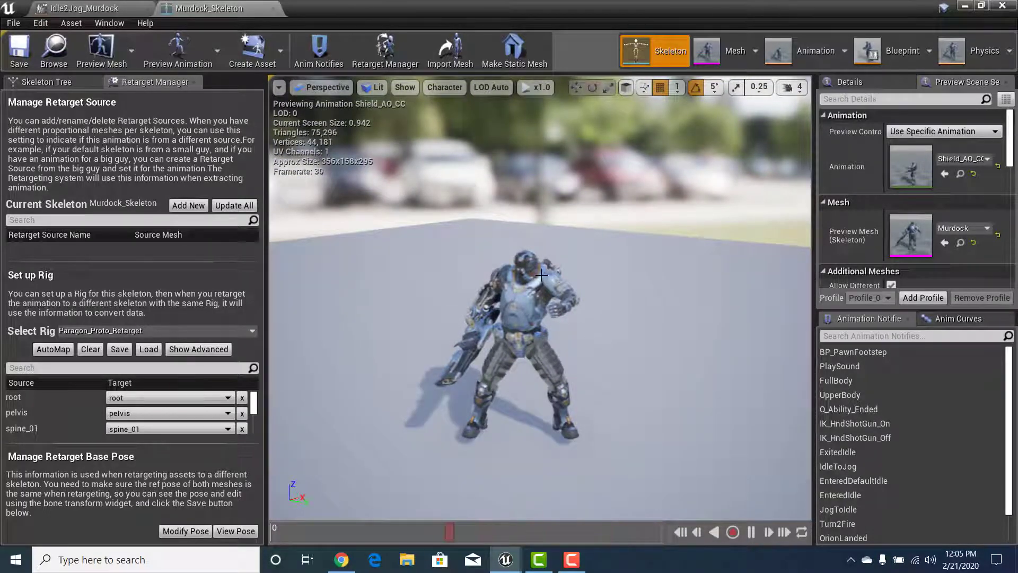
click(217, 51)
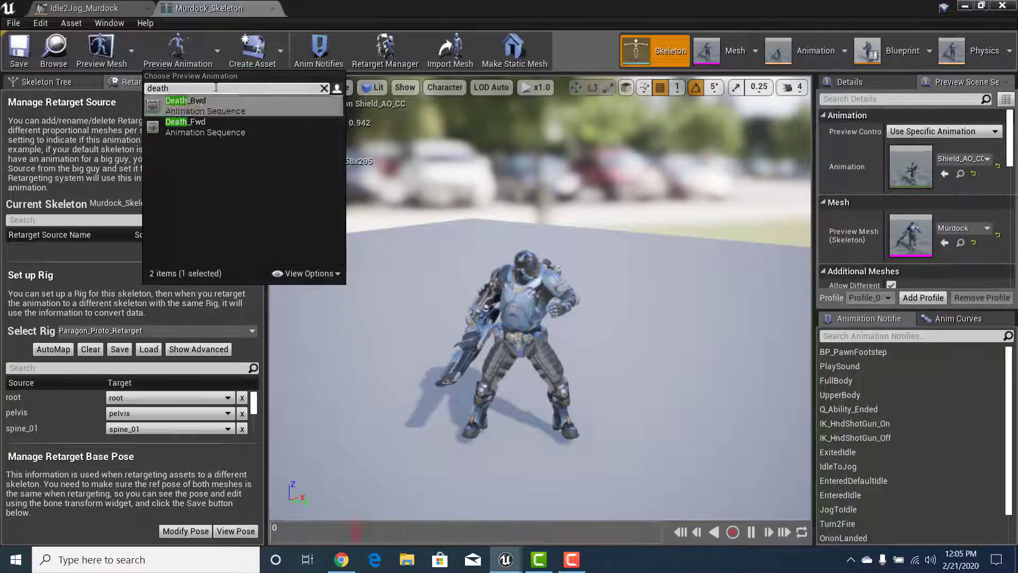
click(250, 132)
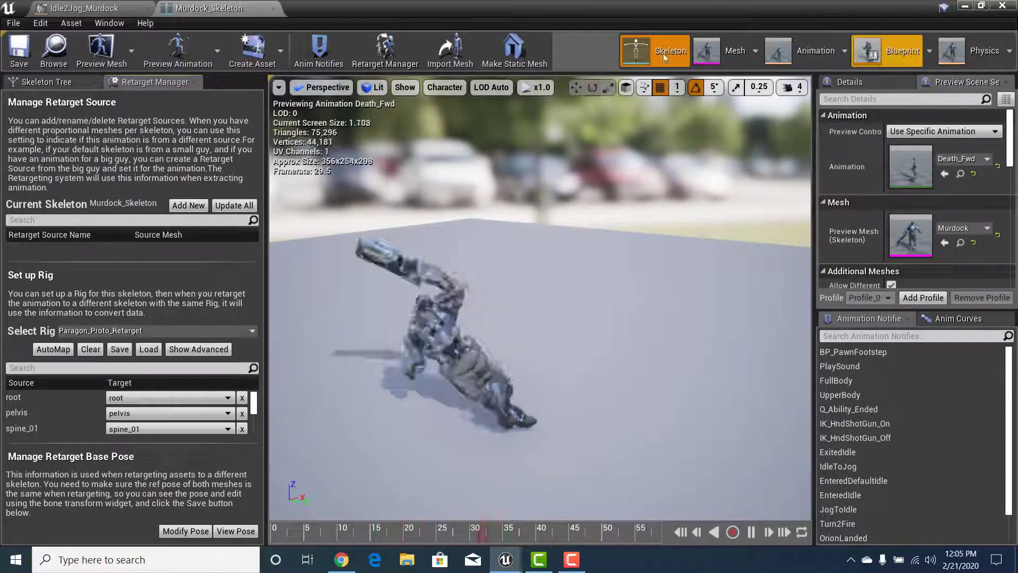
- View the Murdock mesh with its material slots and return to the Idle2Jog_Murdock animation view
click(708, 60)
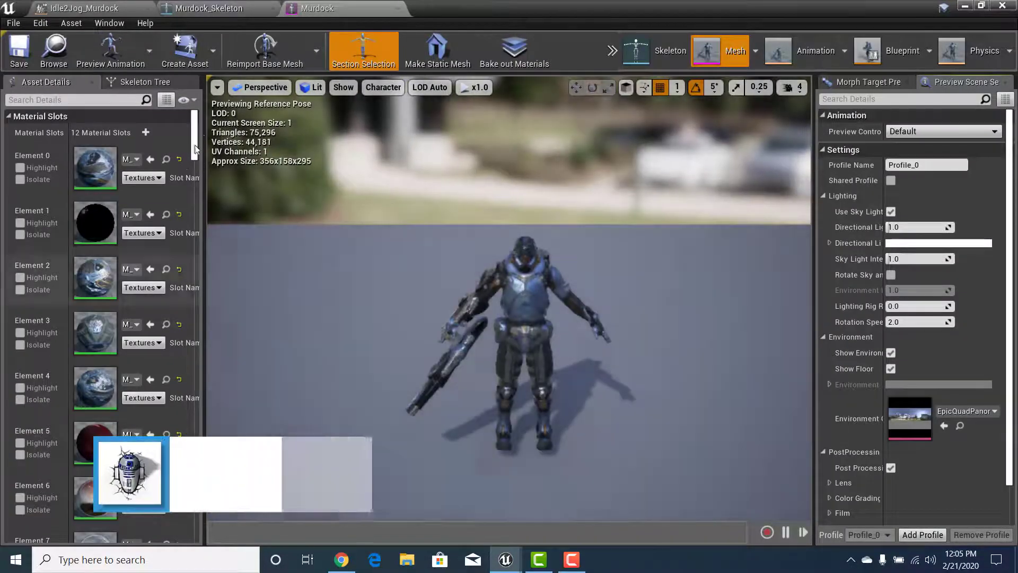
drag(196, 134, 177, 109)
click(809, 52)
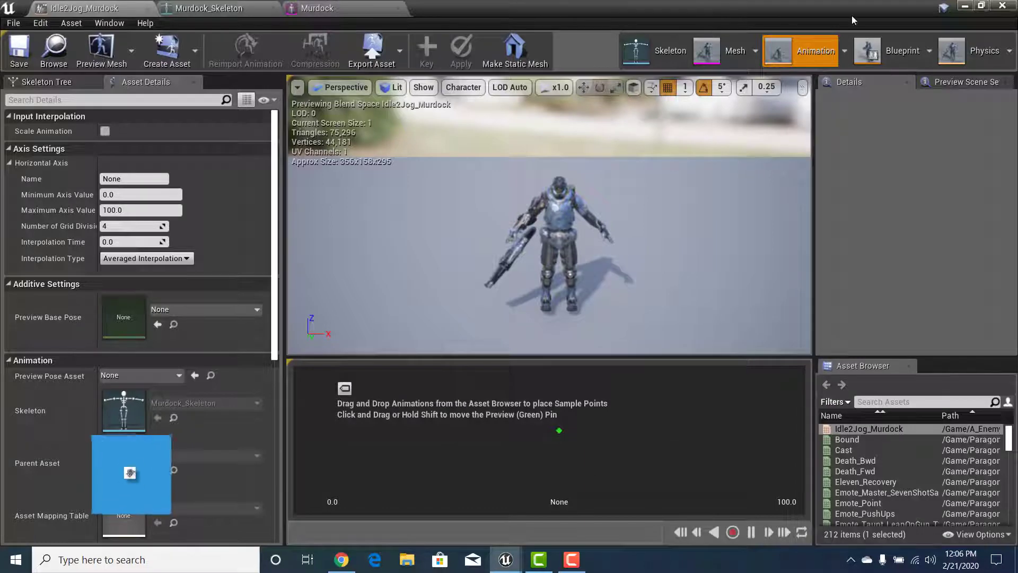
- Open Murdock's default animation blueprint, Murdock_AnimBlueprint, and look over the nodes in its Event Graph
click(899, 46)
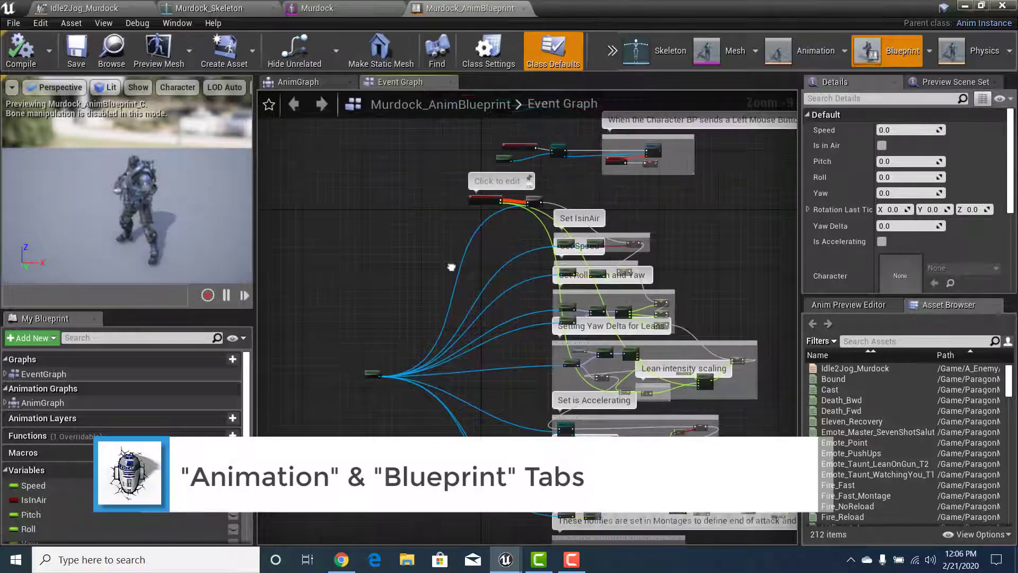
right_drag(452, 268, 458, 362)
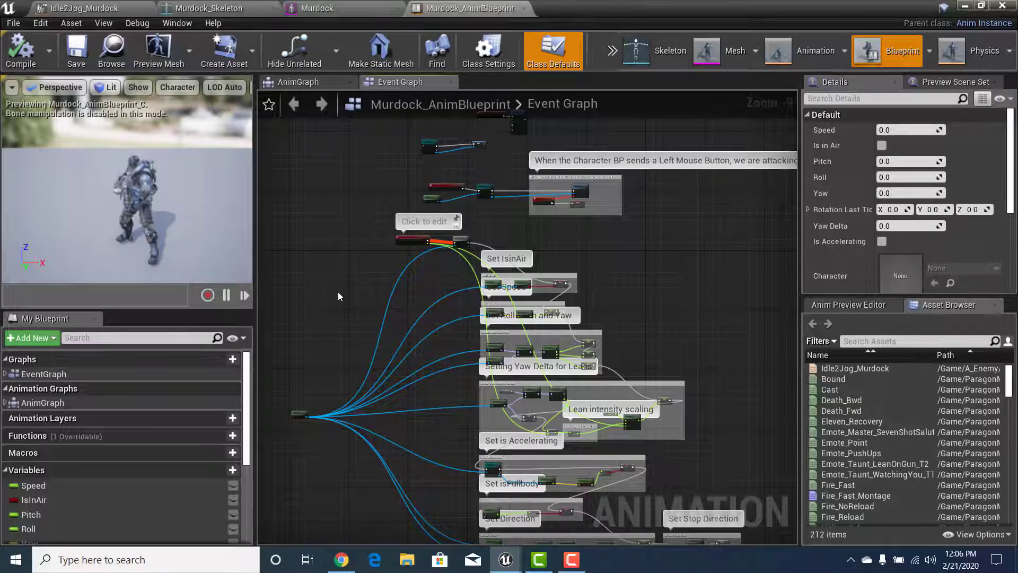
right_drag(338, 293, 291, 214)
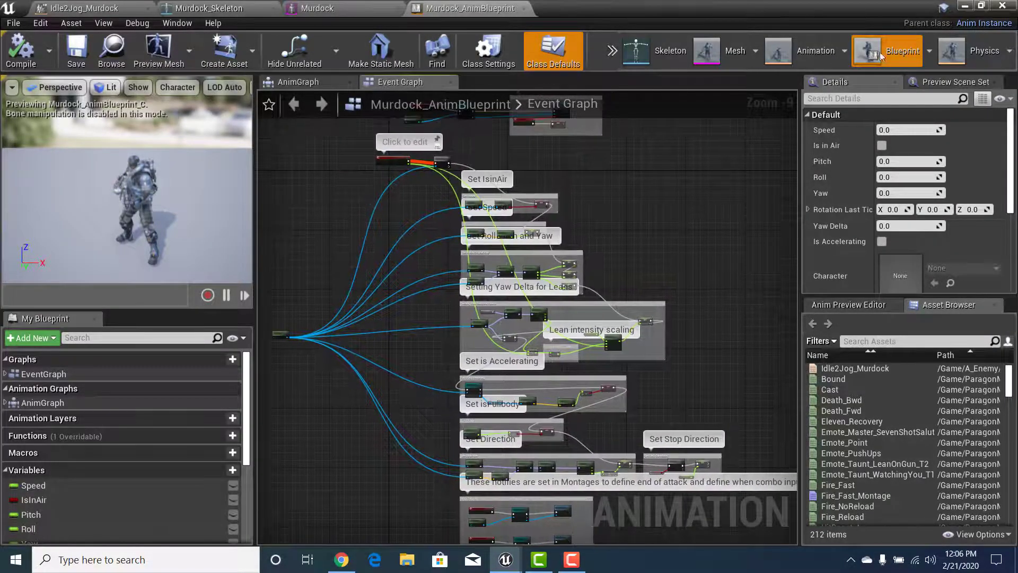
- Switch to the Murdock_Anim_BP animation blueprint and view its AnimGraph
click(931, 46)
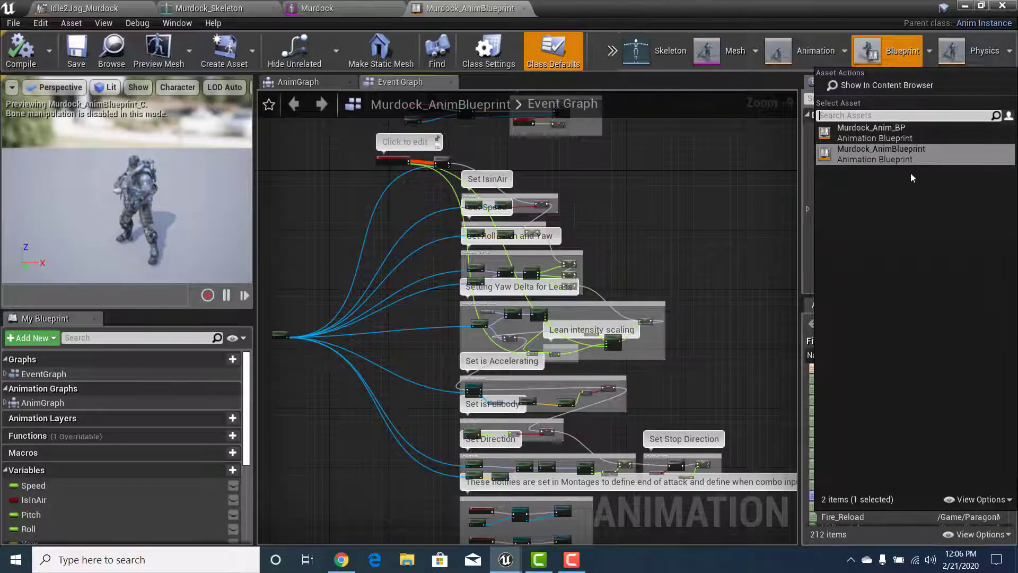
click(893, 131)
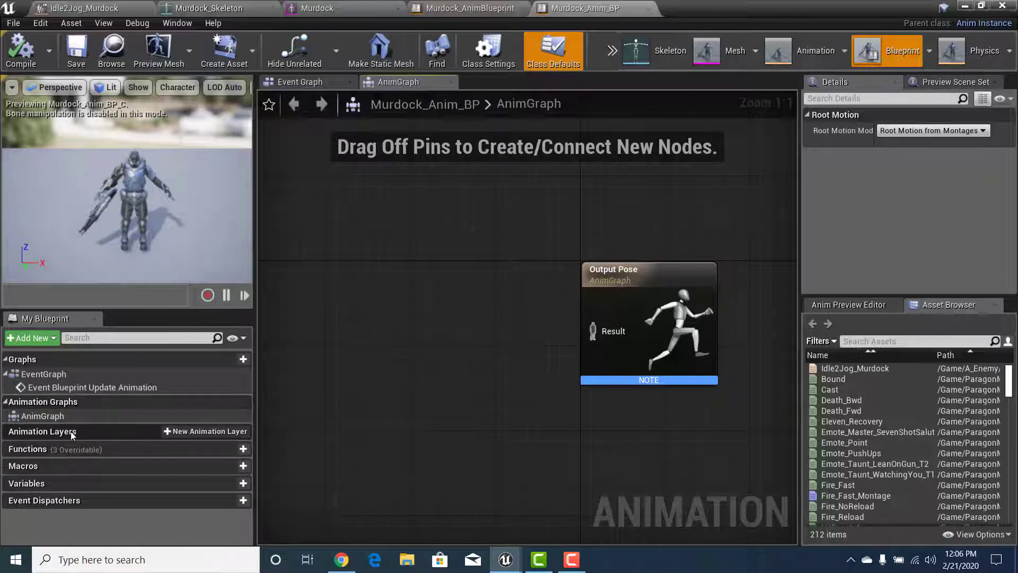
click(42, 418)
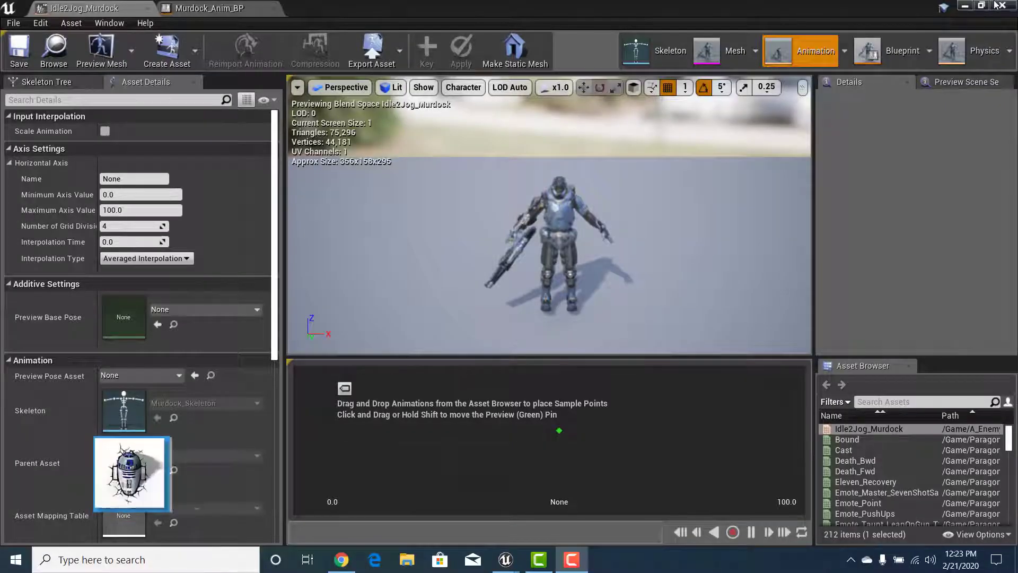
- Close the asset editor window and reopen the Idle2Jog_Murdock blend space from the Paragon folder
click(1006, 5)
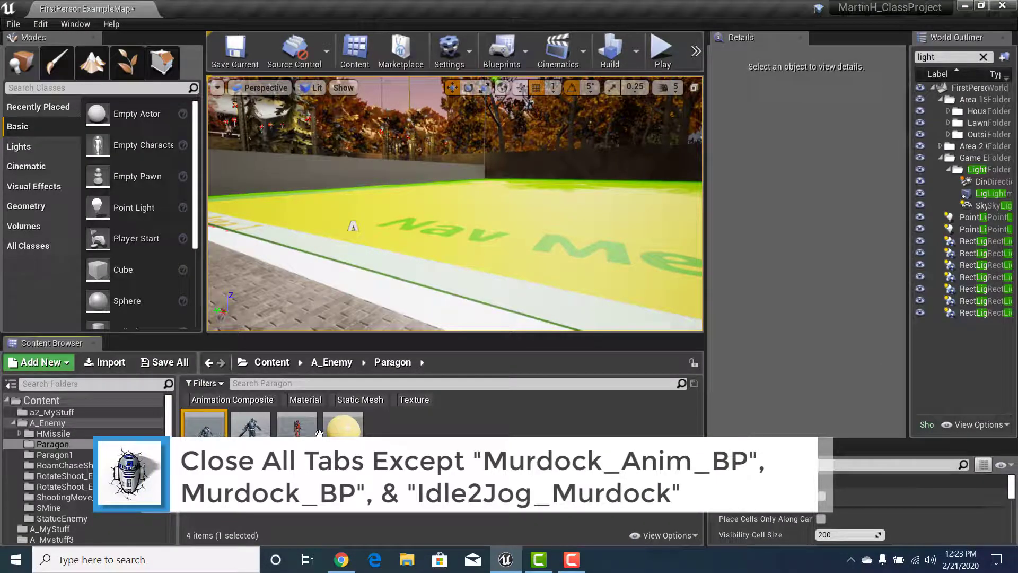
click(204, 431)
double_click(209, 432)
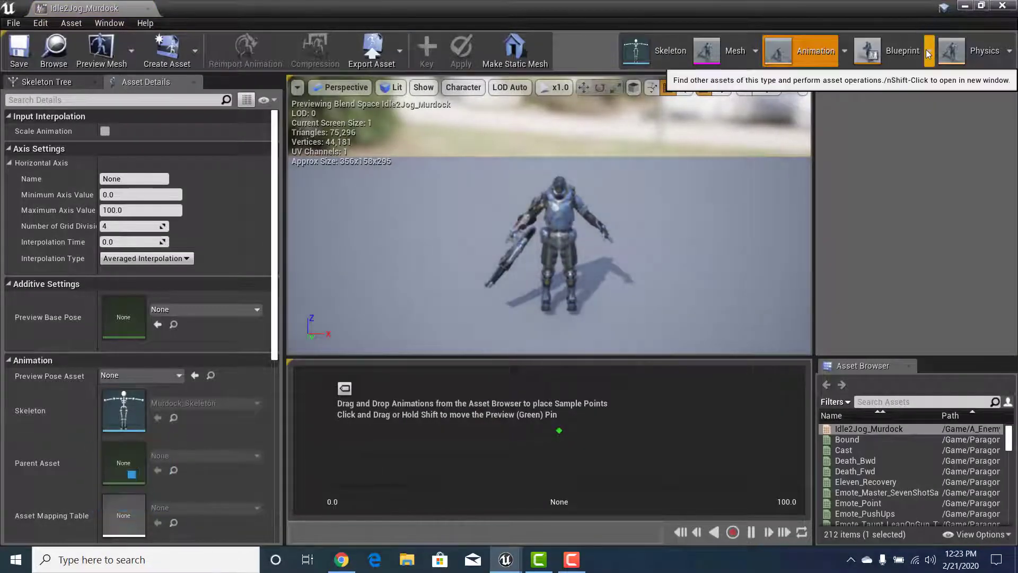
- Open the Murdock_Anim_BP animation blueprint alongside the Idle2Jog_Murdock blend space and select its AnimGraph
click(928, 50)
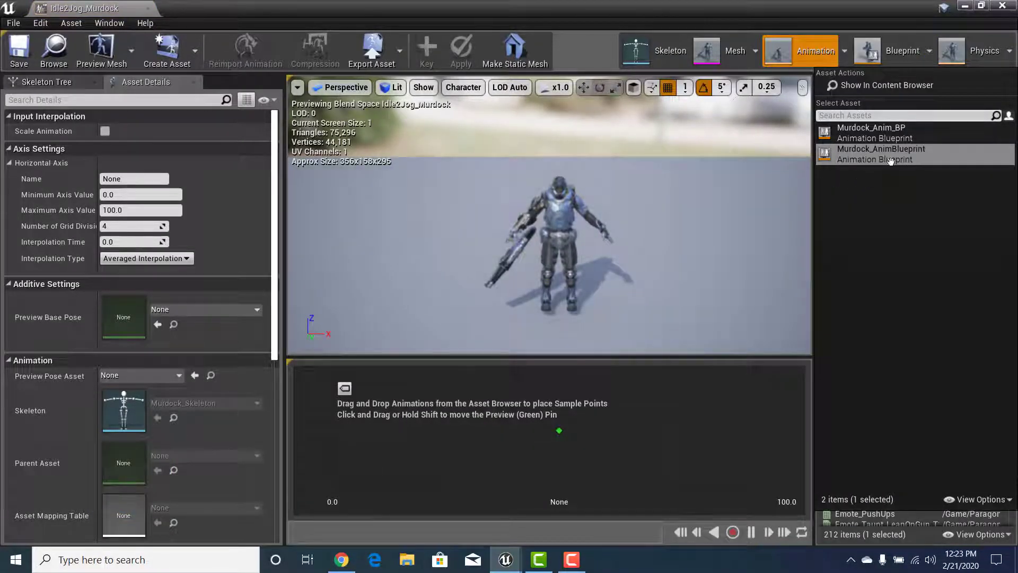
click(875, 132)
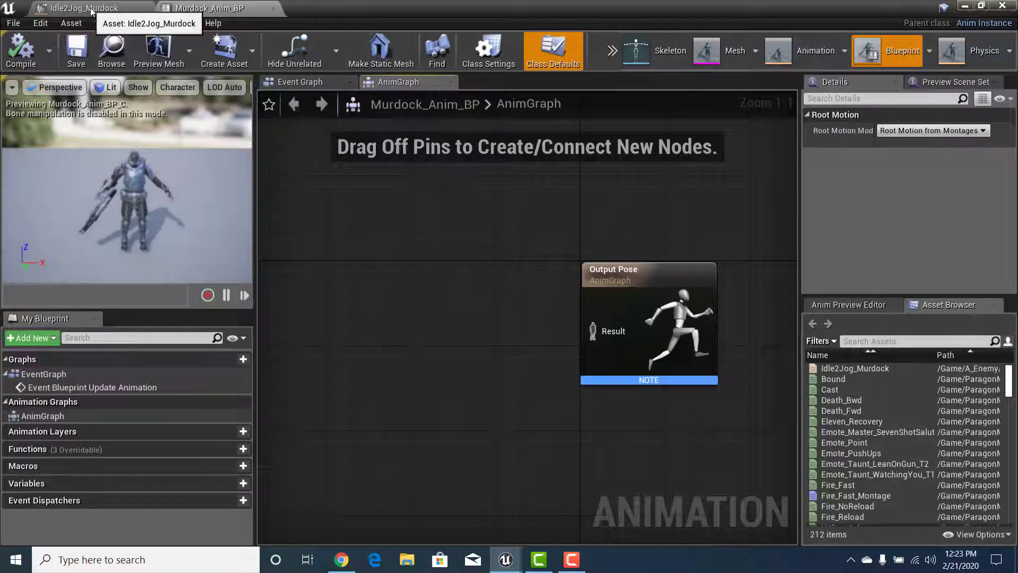
click(91, 12)
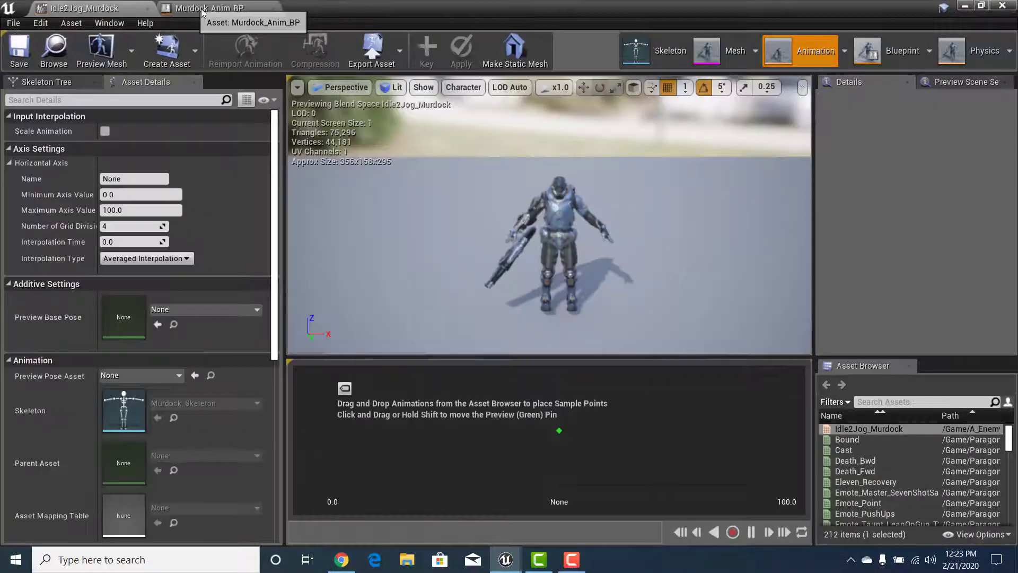
click(212, 12)
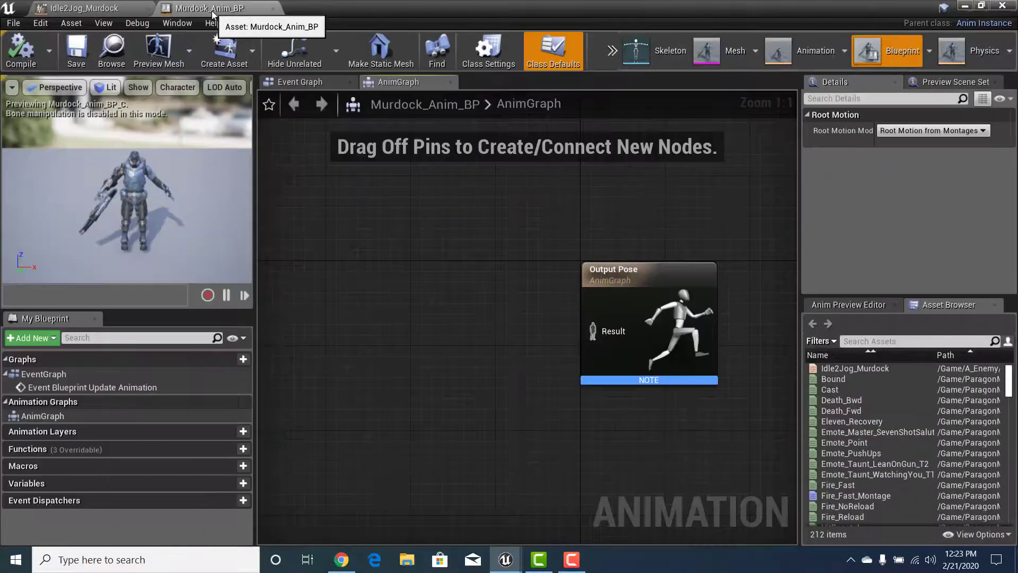
click(40, 416)
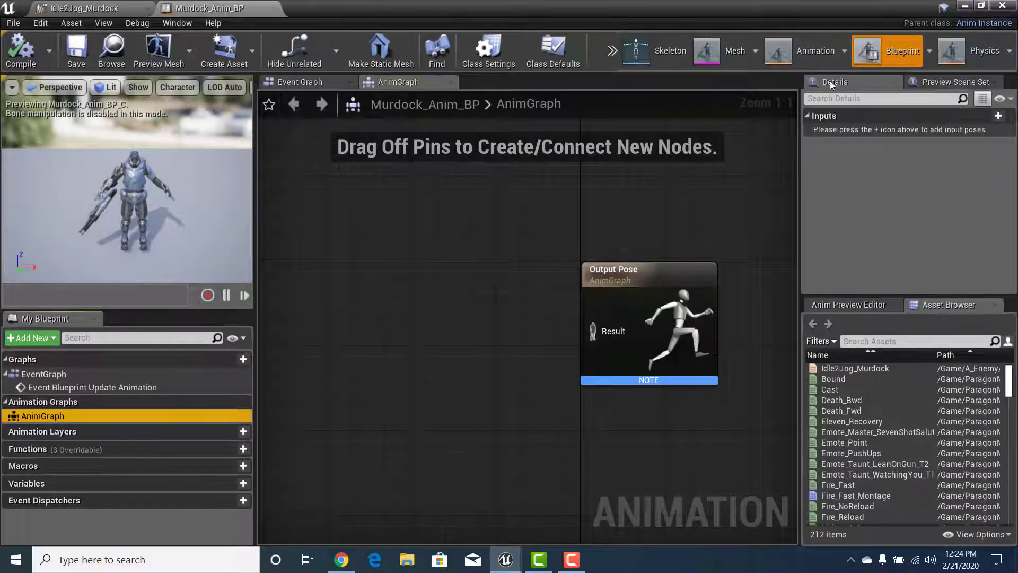
- Open the Murdock_BP blueprint from the Paragon folder and switch among it, Idle2Jog_Murdock and Murdock_Anim_BP
click(965, 6)
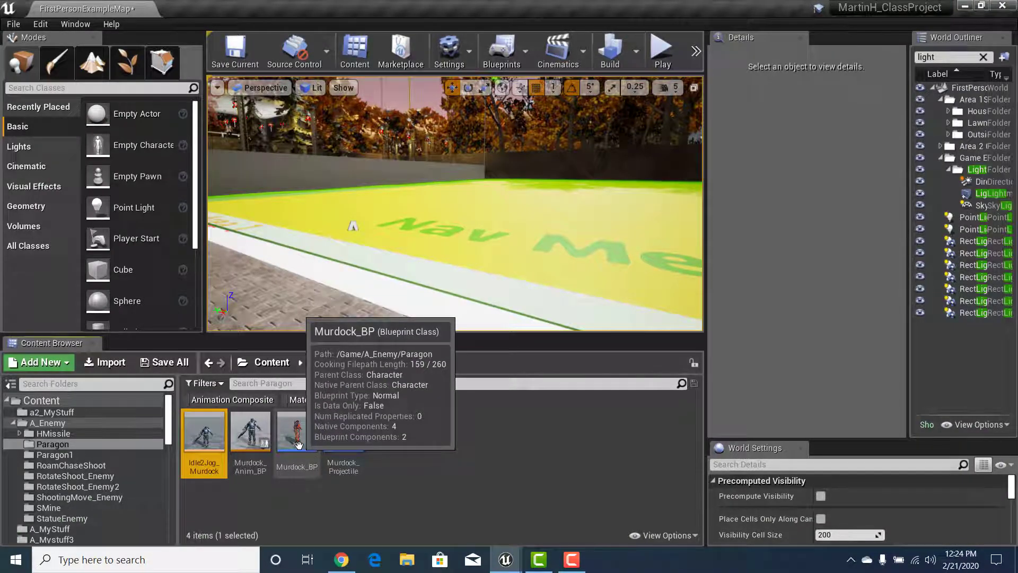
double_click(297, 437)
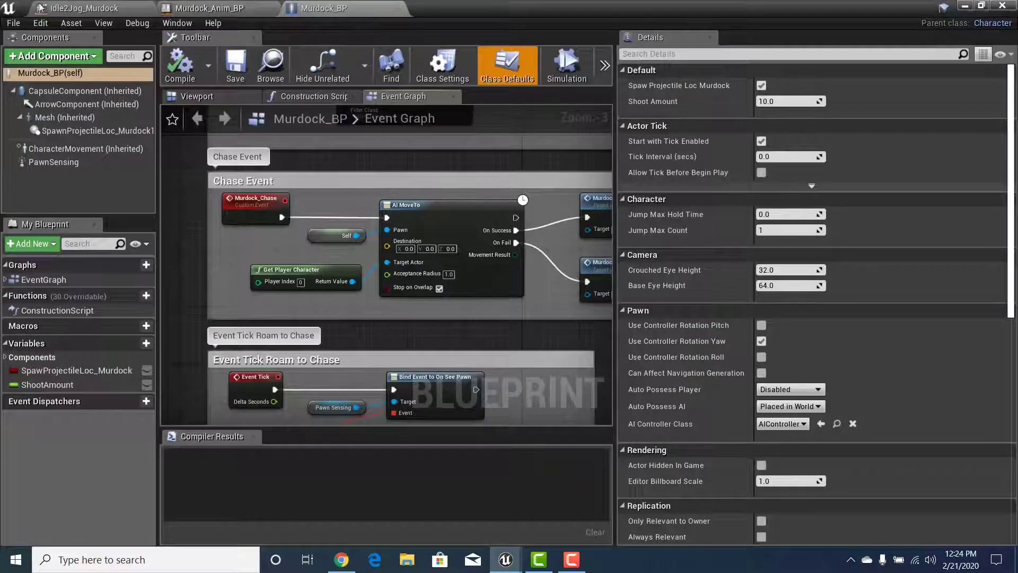
click(89, 10)
click(206, 14)
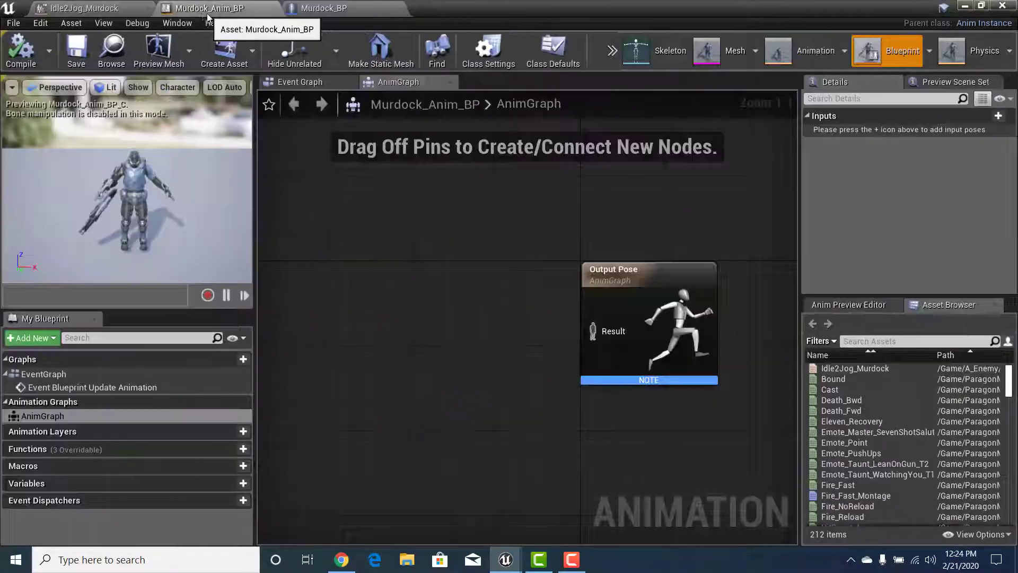
click(95, 11)
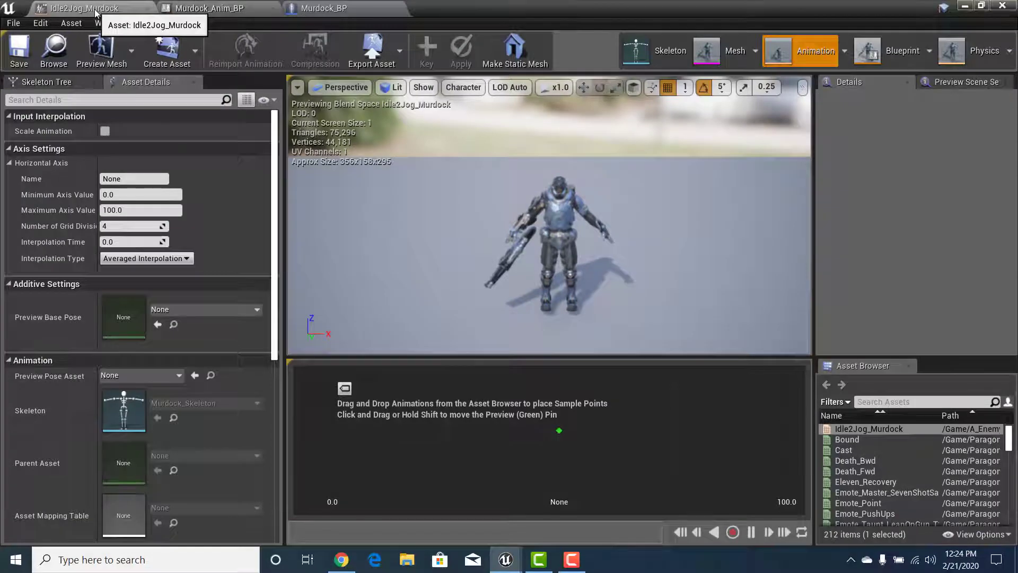
click(187, 9)
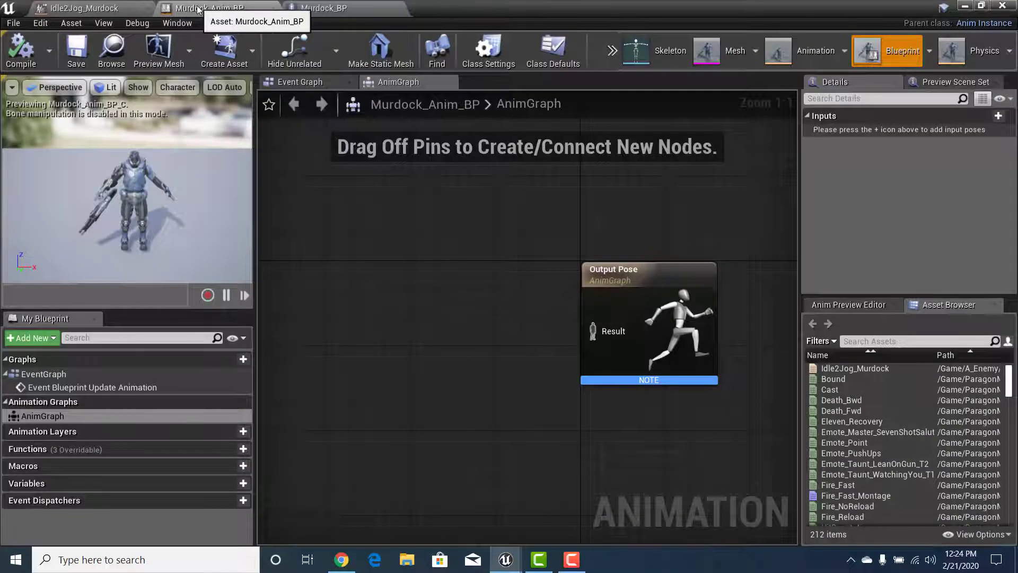
click(330, 10)
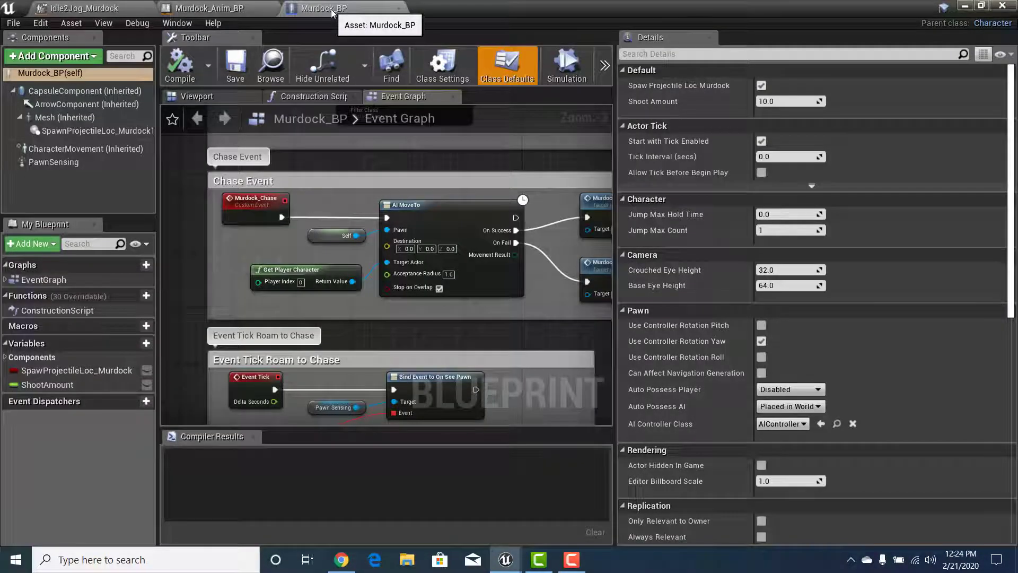
- Show the Murdock_BP character in its viewport and return to the asset details of the Idle2Jog_Murdock blend space
click(174, 96)
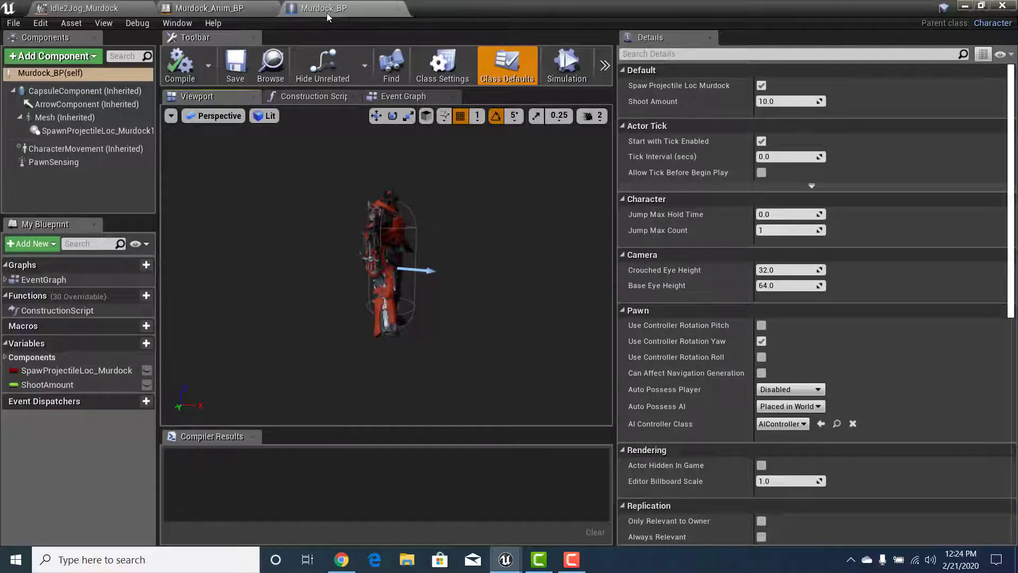
click(95, 9)
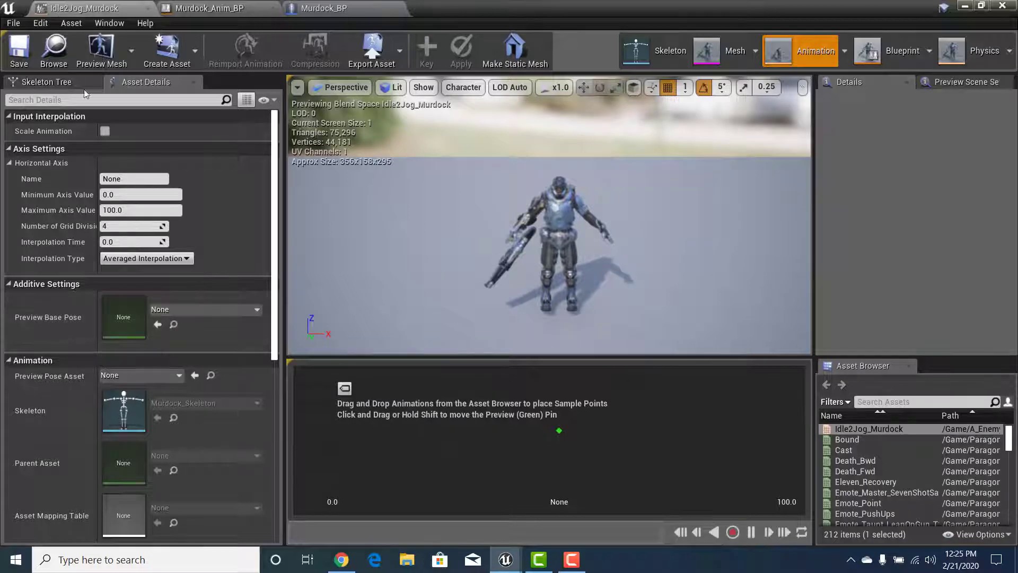
click(47, 81)
click(151, 84)
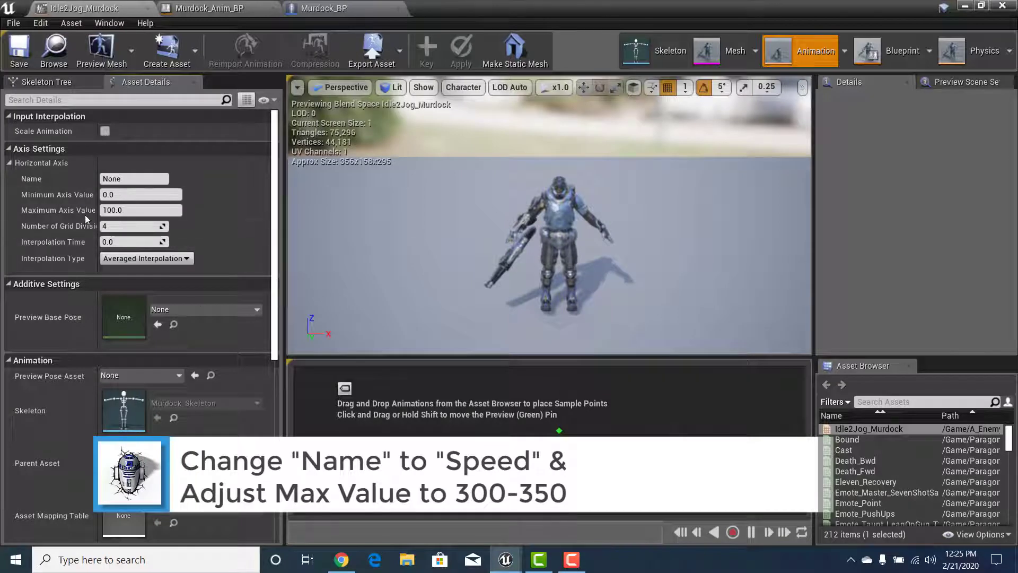
- Name the blend space's horizontal axis Speed and set its maximum axis value to 300
click(156, 179)
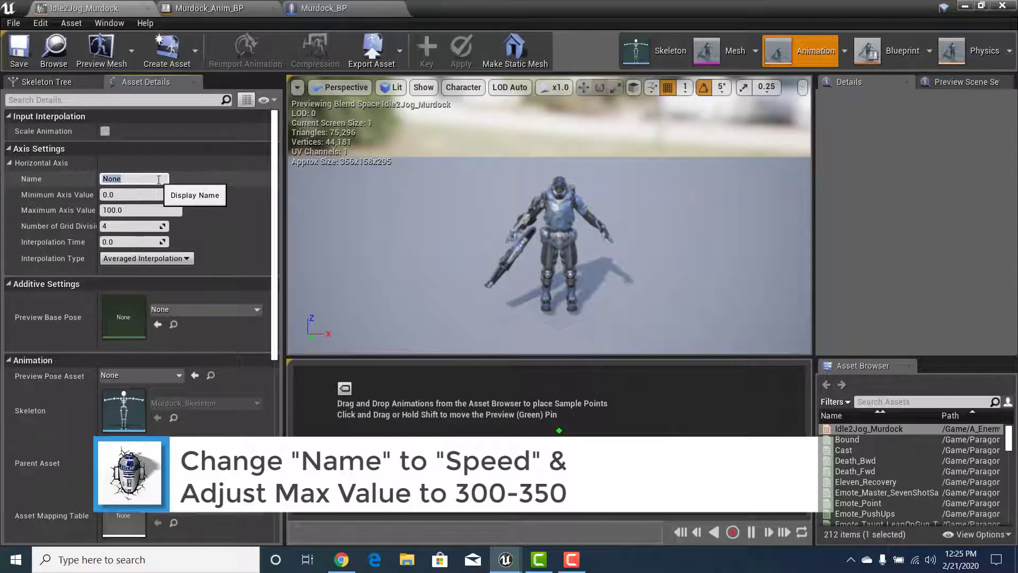
text(S)
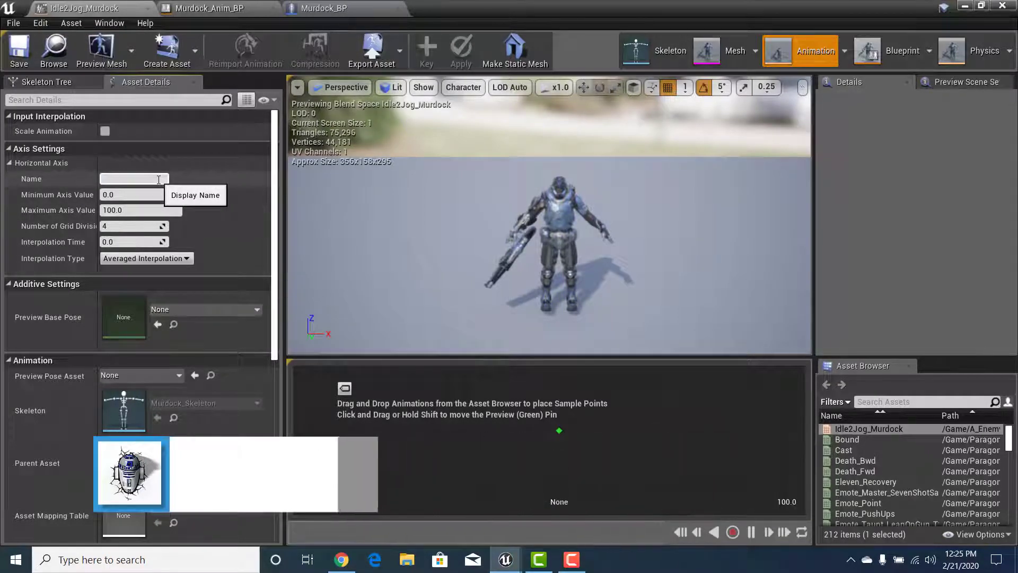
text(pee)
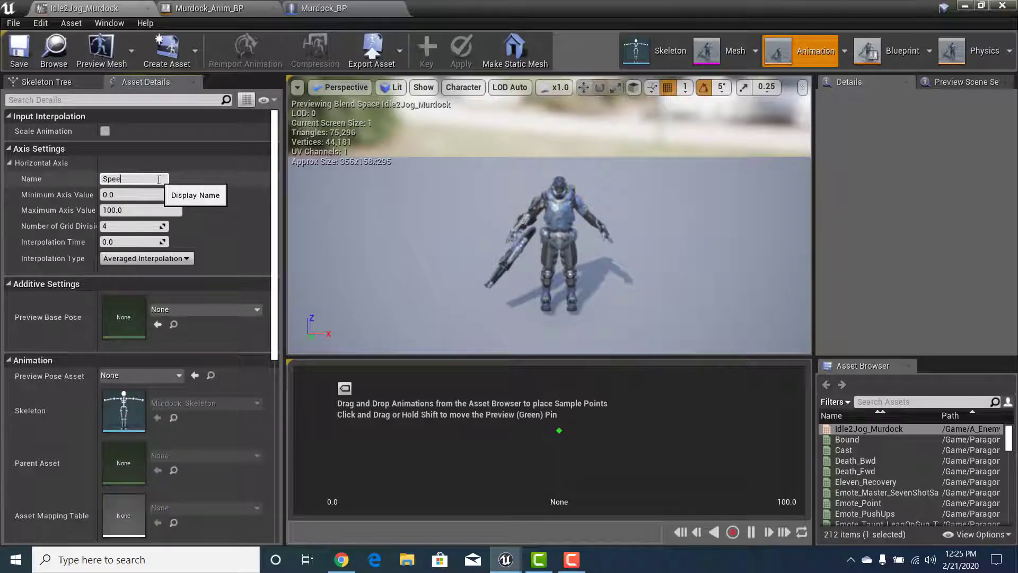
text(d)
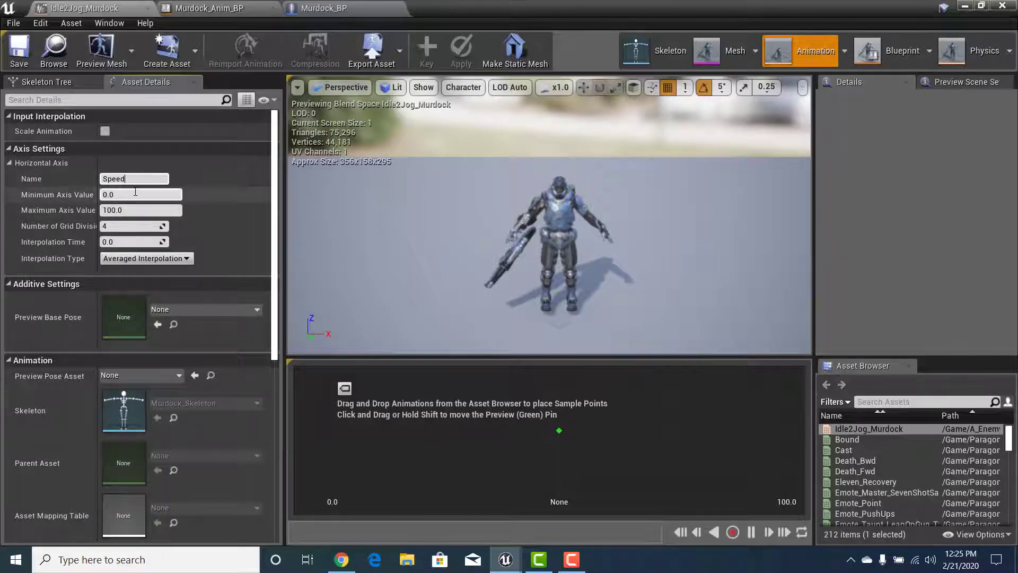
click(131, 195)
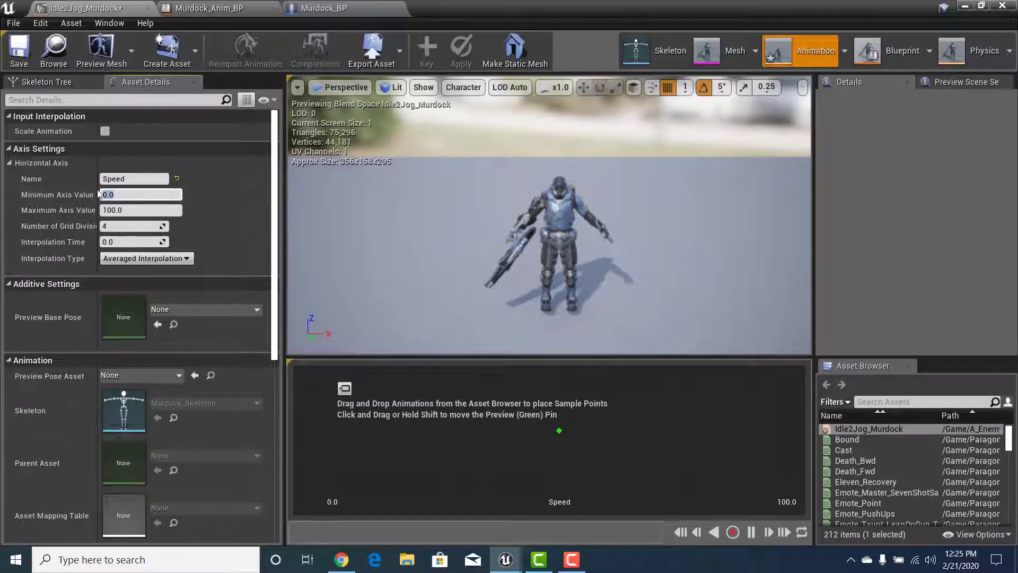
key(Tab)
key(BackSpace)
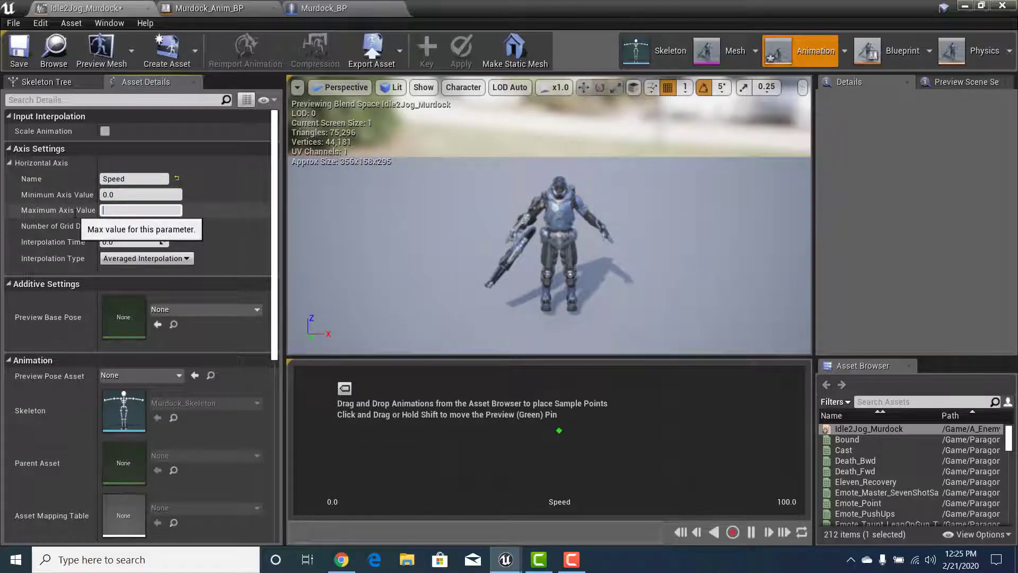
text(375)
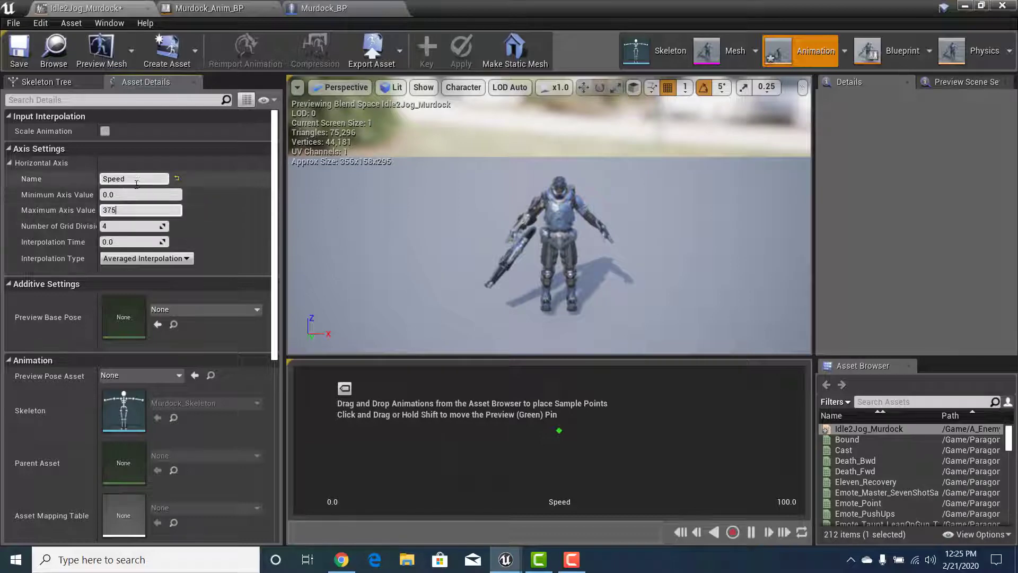
key(BackSpace)
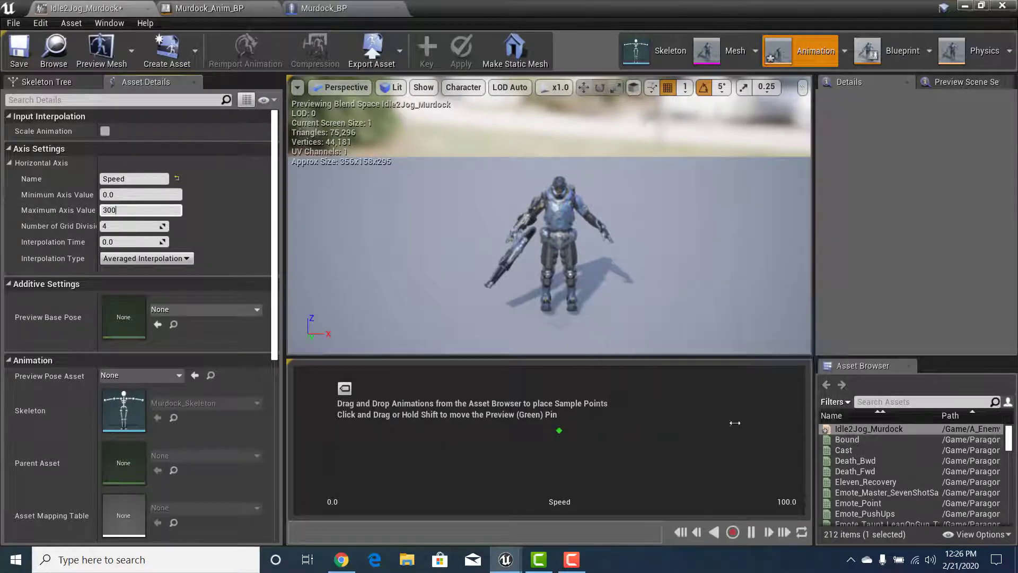
- Search the available assets for "idle" and place the Idle animation as a sample point at speed 0.0
click(886, 401)
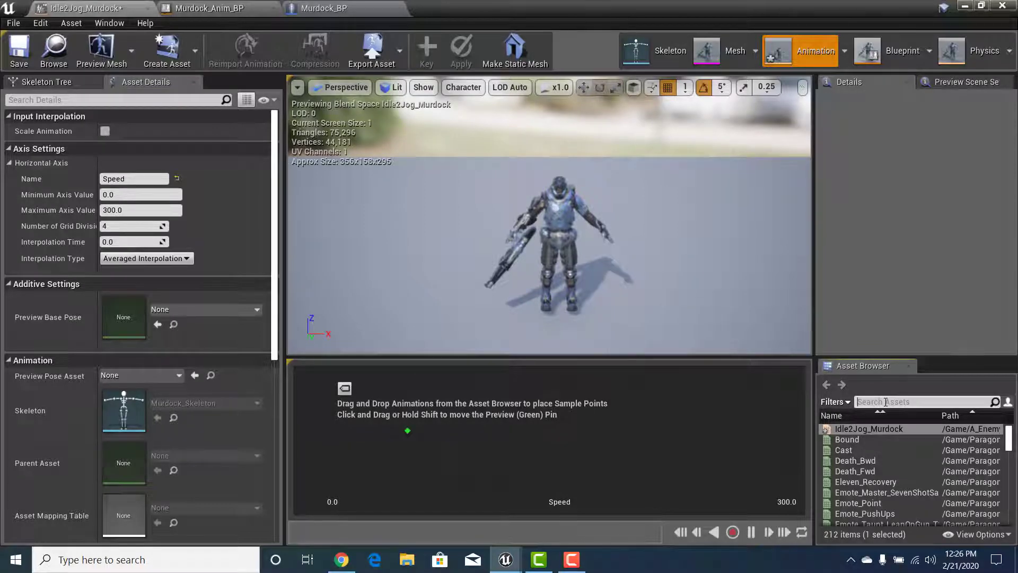
text(idle)
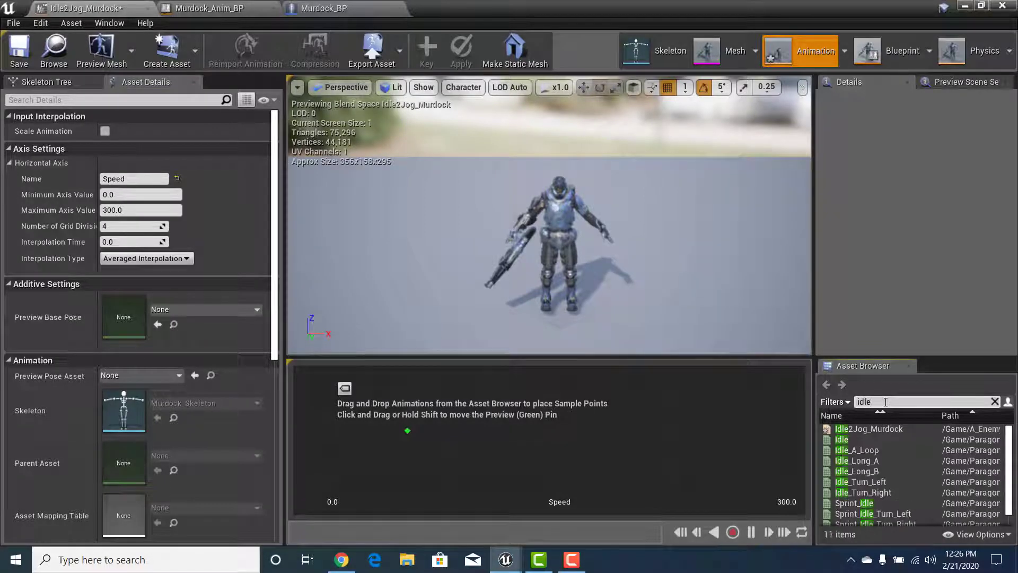
click(841, 440)
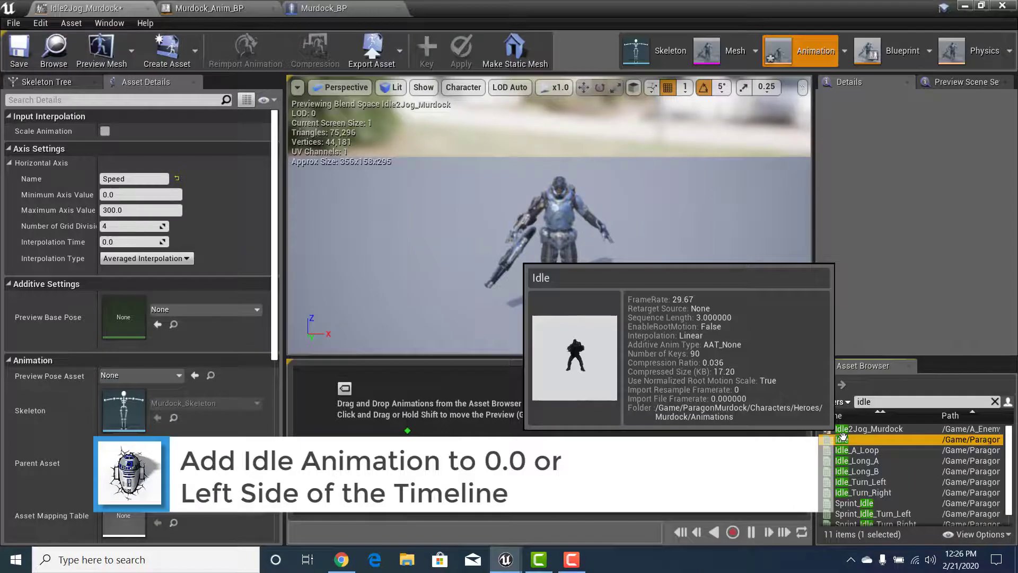
drag(843, 436, 310, 418)
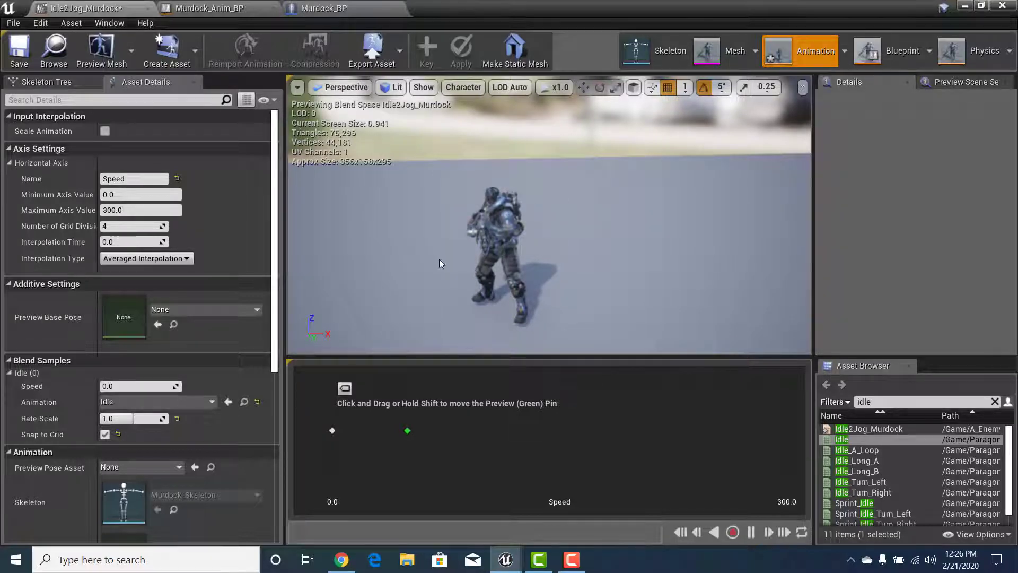
- Inspect the idle pose in the preview and replace the sample at speed 0.0 with Idle_A_Loop
right_drag(459, 263, 450, 297)
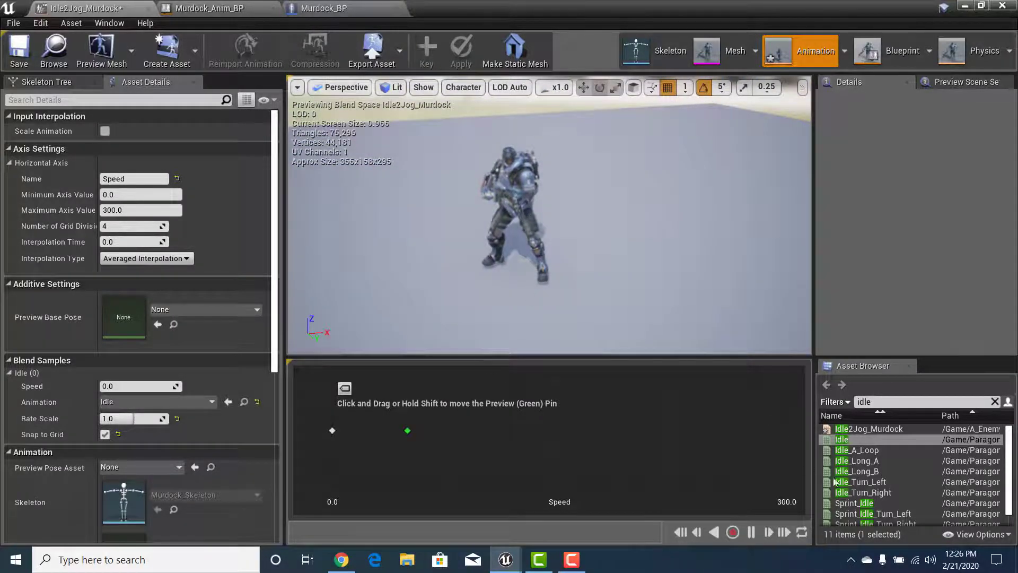
click(855, 450)
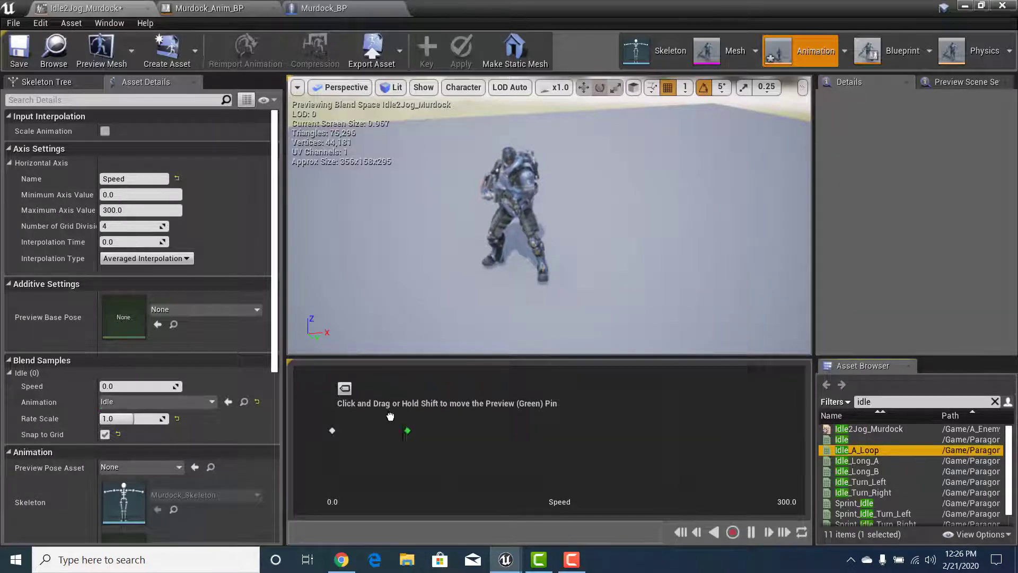
drag(390, 416, 345, 431)
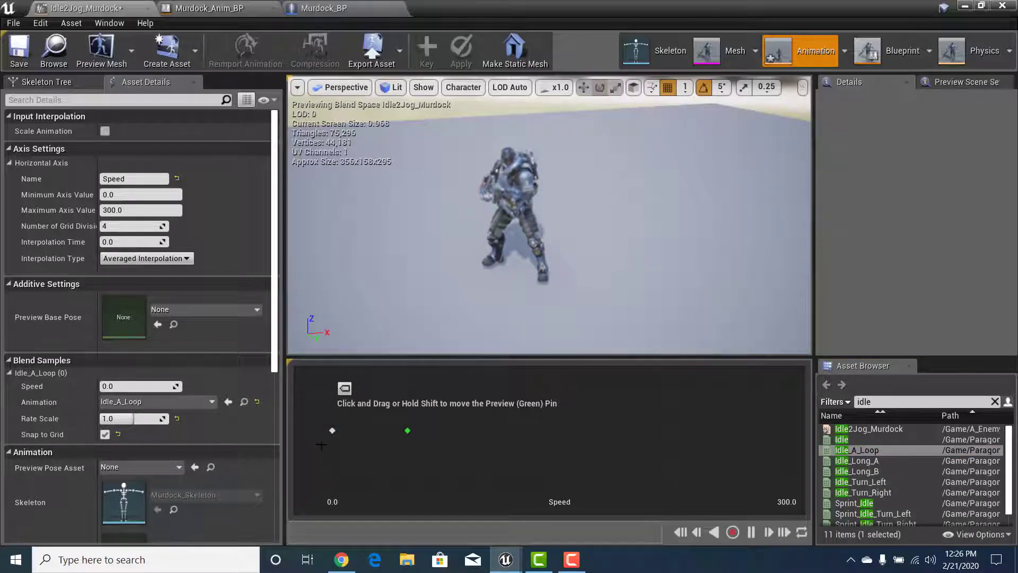
- Delete the Idle_A_Loop sample point at speed 0.0 from the blend space
click(332, 430)
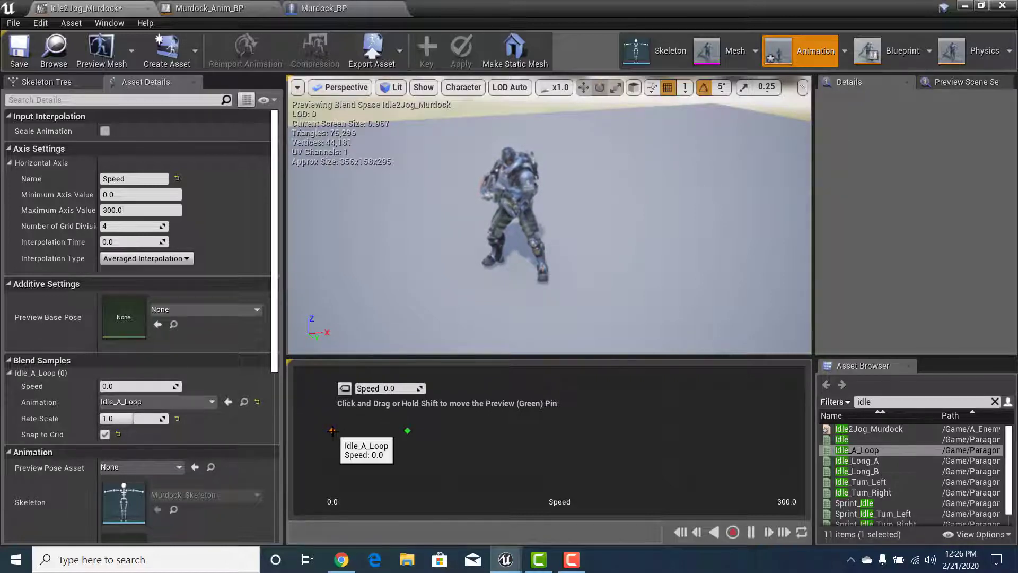
right_click(333, 431)
click(305, 458)
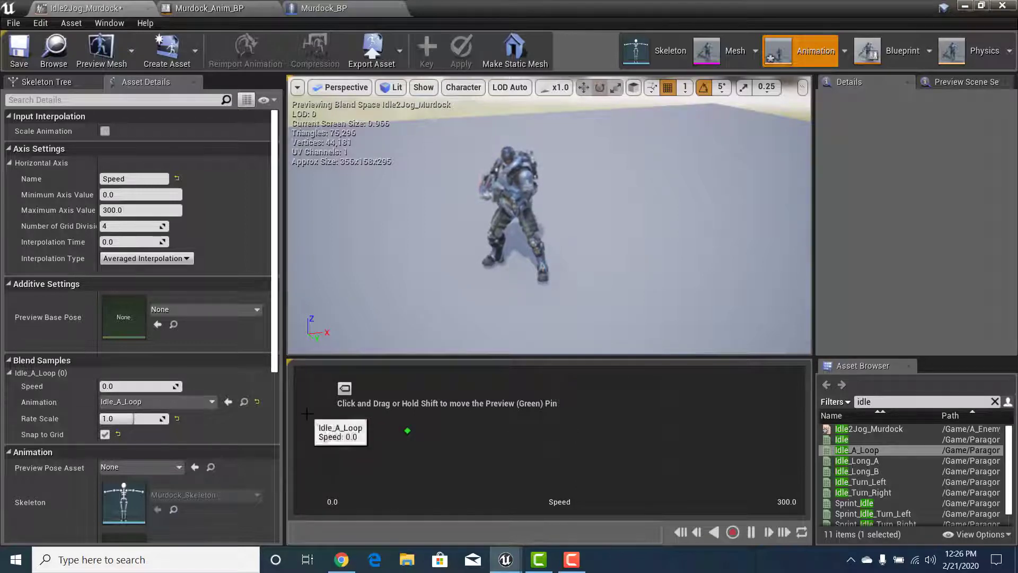
drag(359, 436, 344, 434)
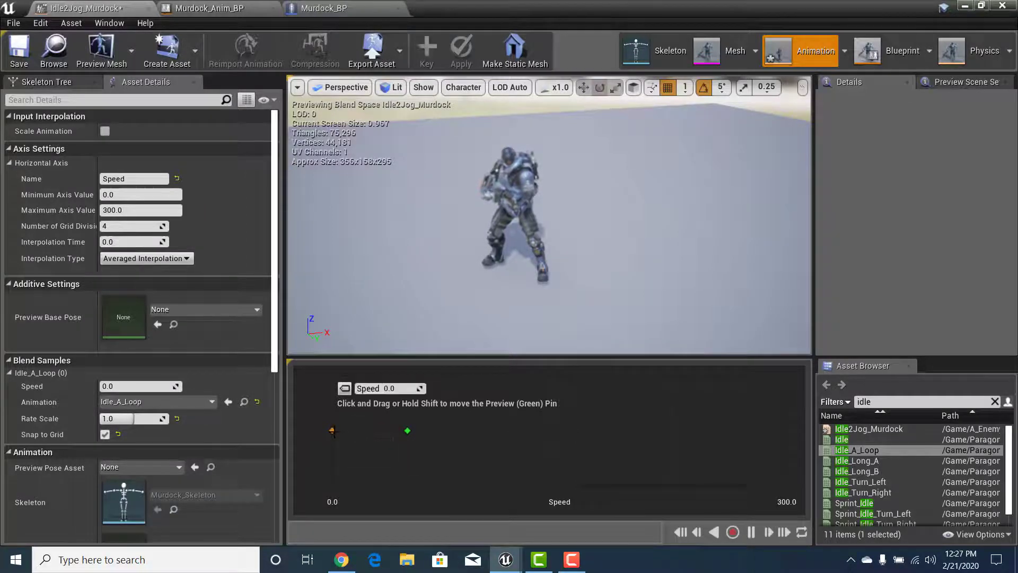
right_click(335, 431)
click(332, 430)
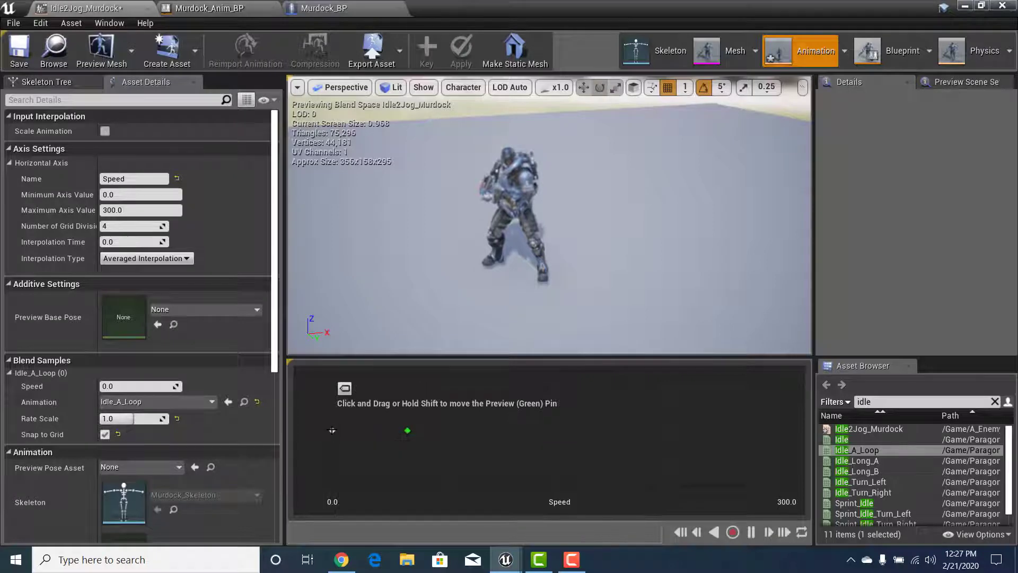
click(332, 430)
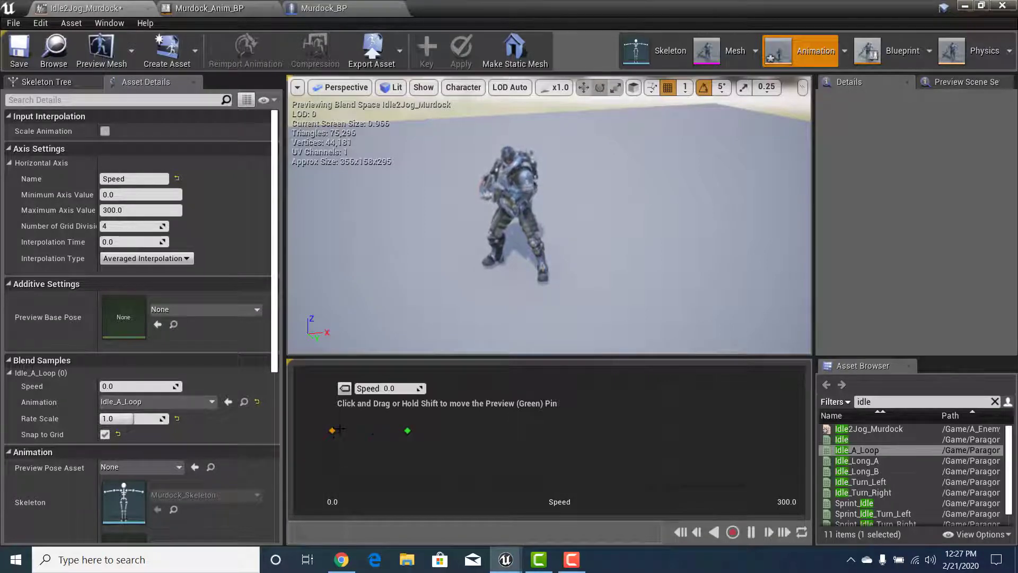
key(Delete)
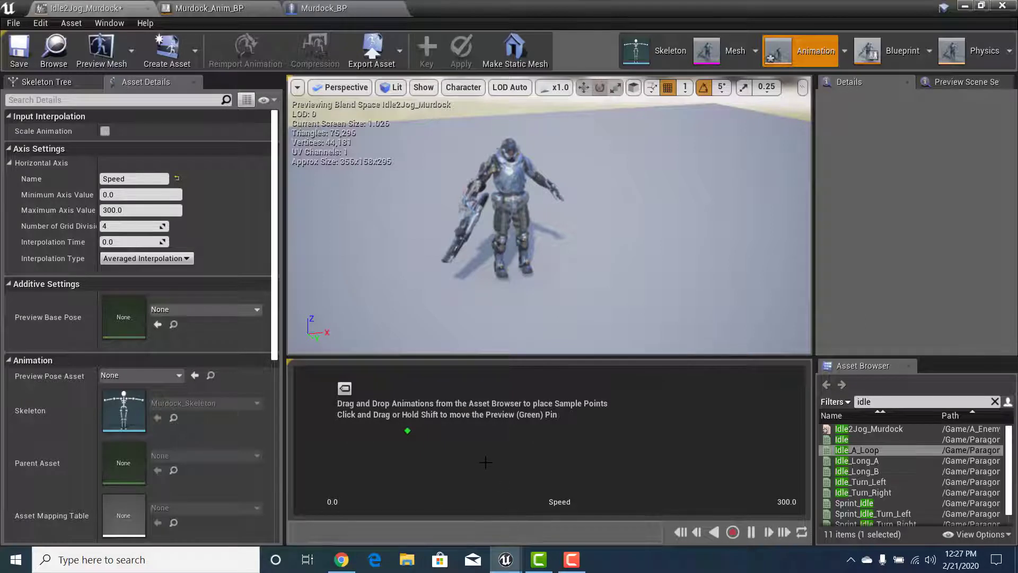
- Move the preview pin to about the middle of the Speed axis and place Idle_A_Loop at speed 0.0
drag(410, 432, 566, 438)
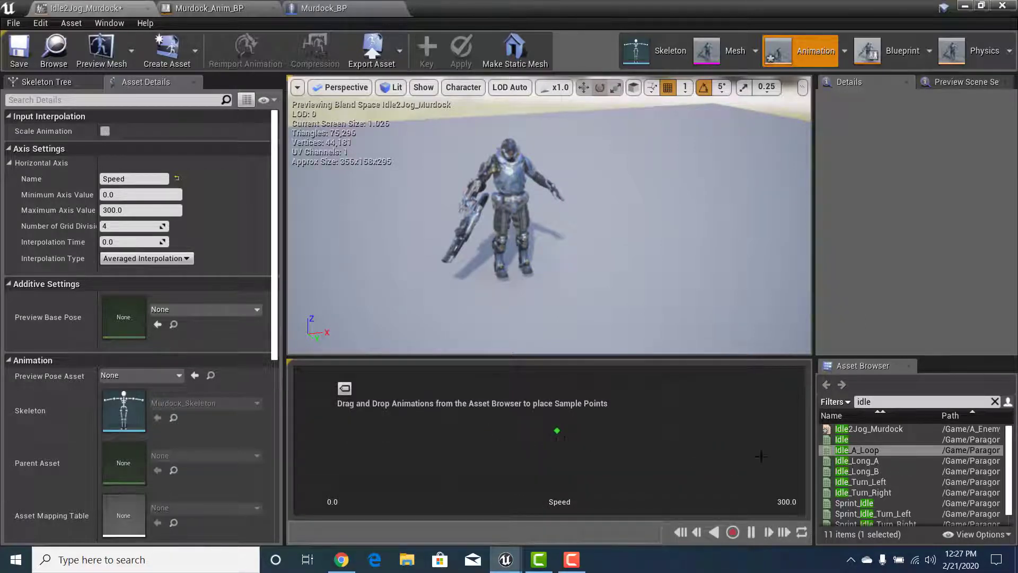
drag(859, 450, 338, 425)
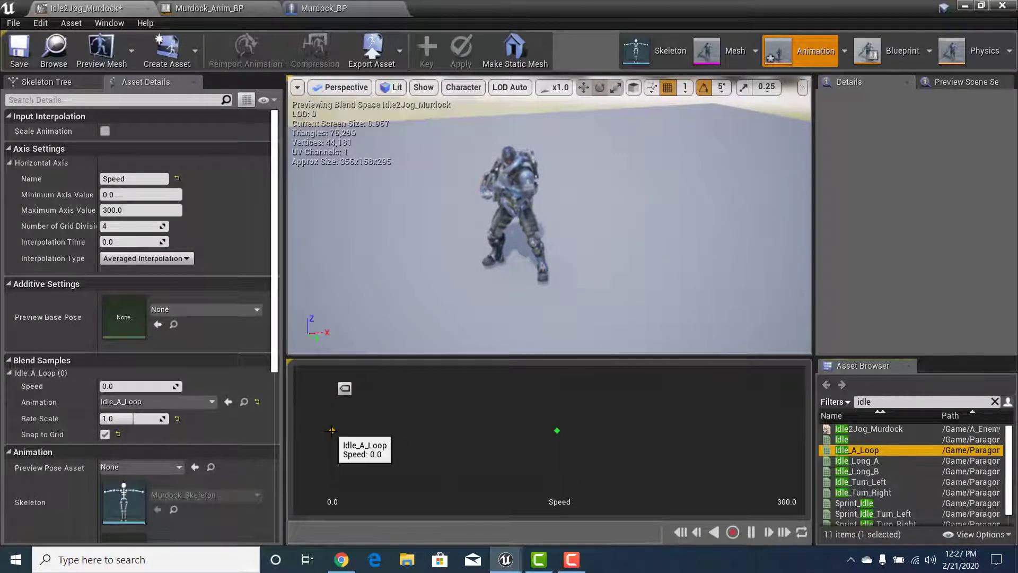
- Delete the Idle_A_Loop sample and place the Idle_Long_A animation at speed 0.0 instead
click(331, 430)
key(Delete)
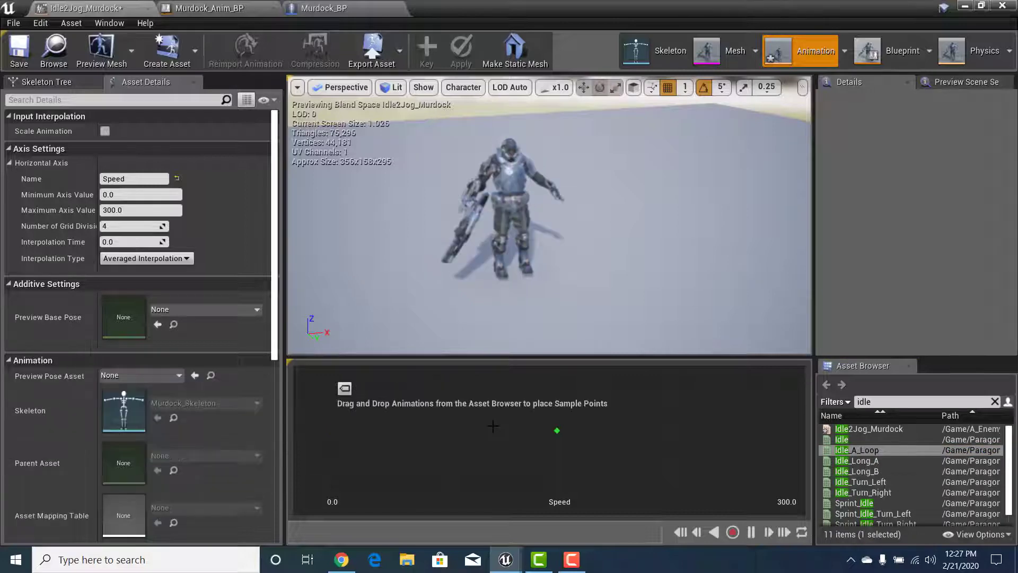
click(869, 462)
drag(870, 461, 333, 430)
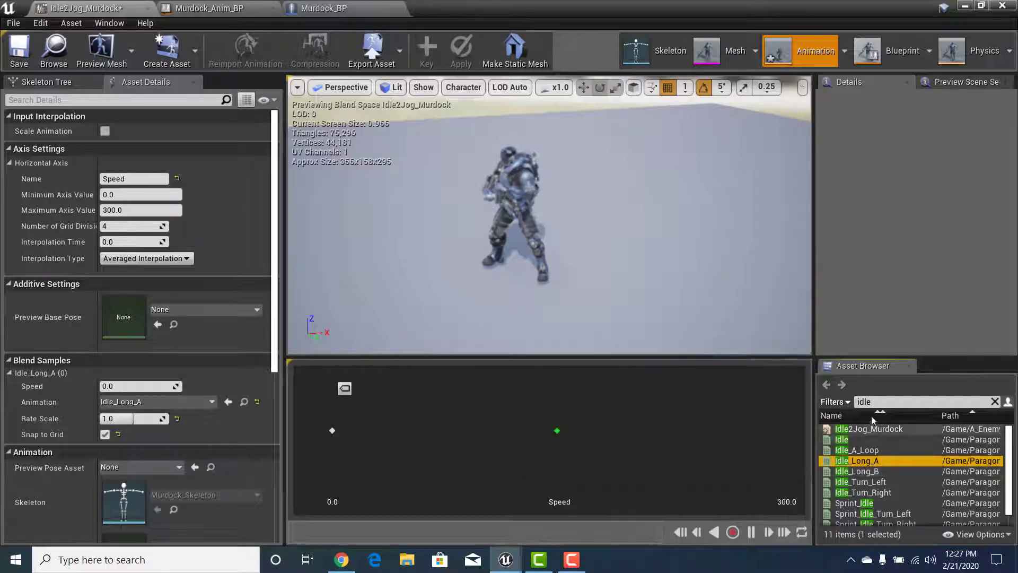
- Search the assets for "jog" and place the Jog_Fwd animation as a sample point at speed 300.0
click(857, 402)
text(jog)
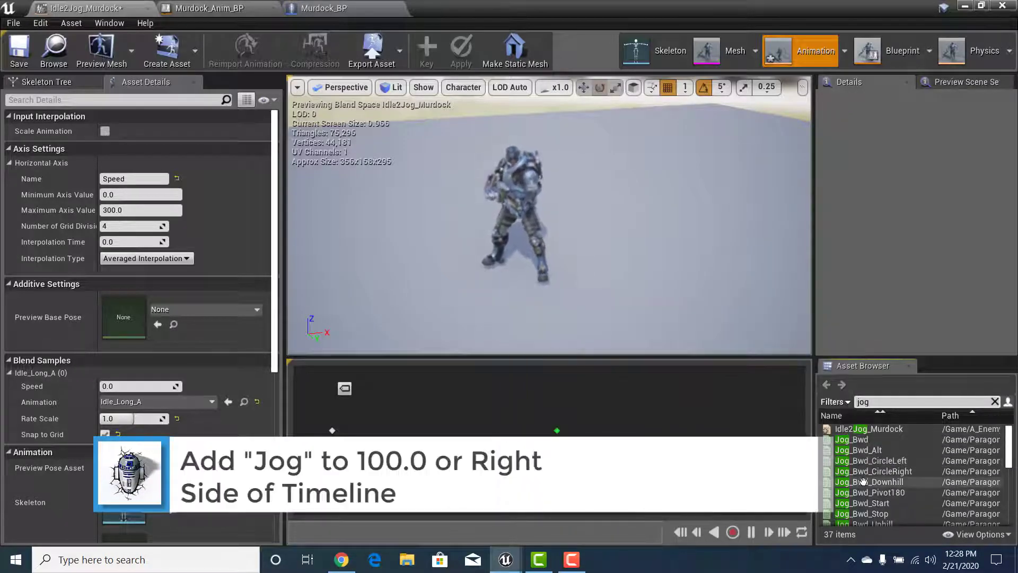
scroll(864, 481, down, 2)
scroll(867, 484, down, 1)
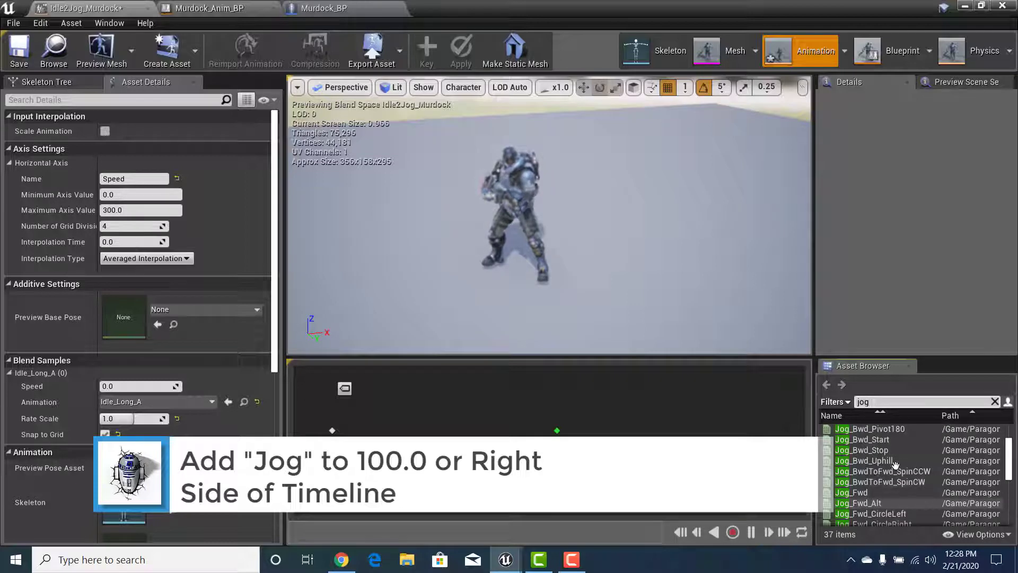
scroll(890, 493, down, 1)
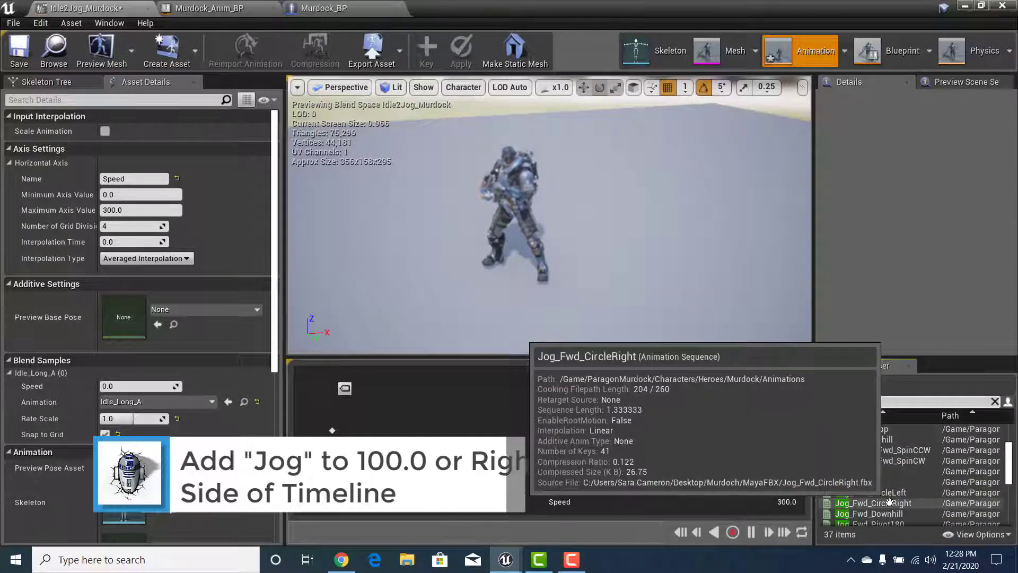
scroll(938, 507, down, 1)
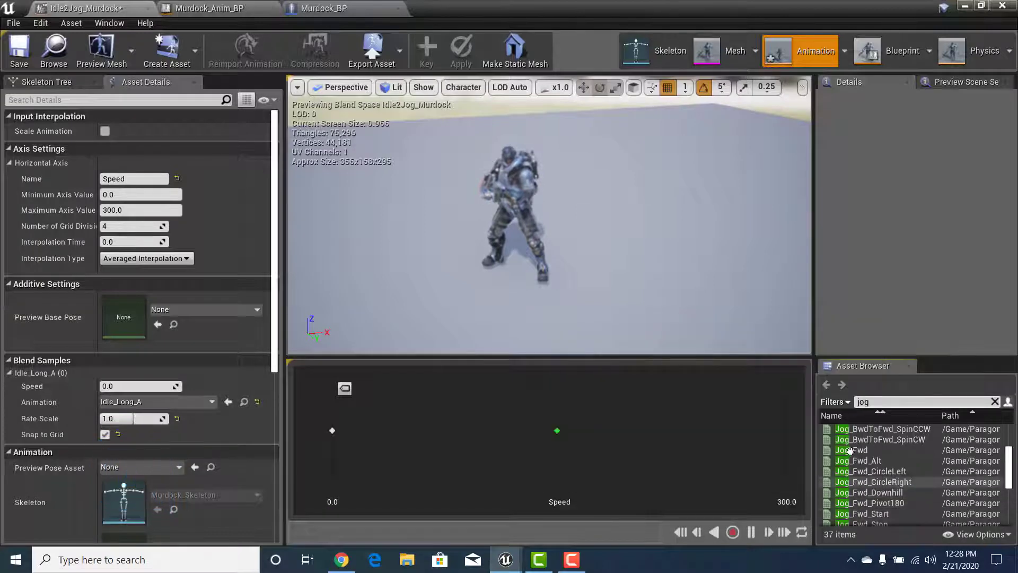
drag(856, 450, 782, 435)
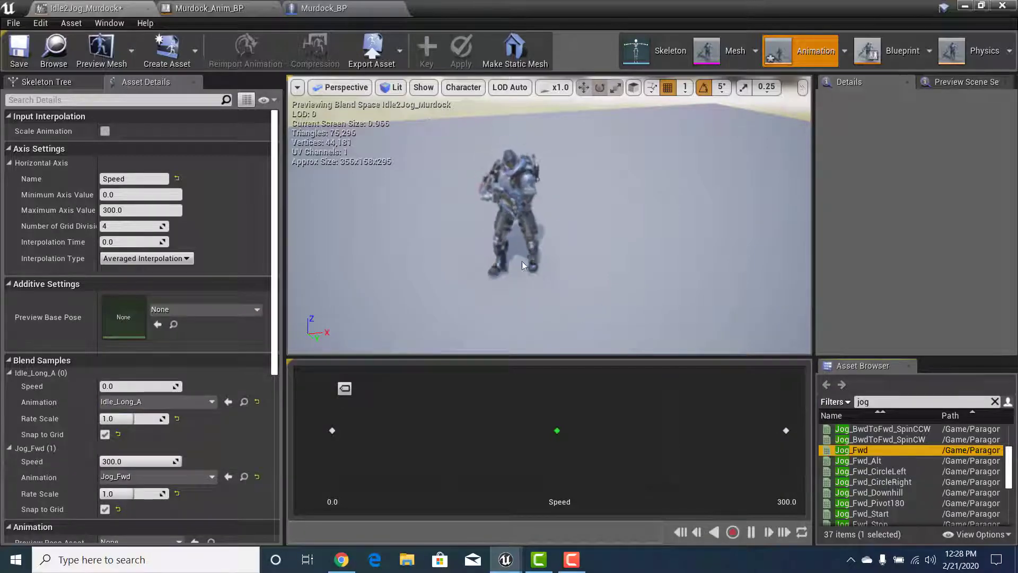
- Delete the Idle_Long_A sample point at speed 0.0 from the blend space
click(557, 430)
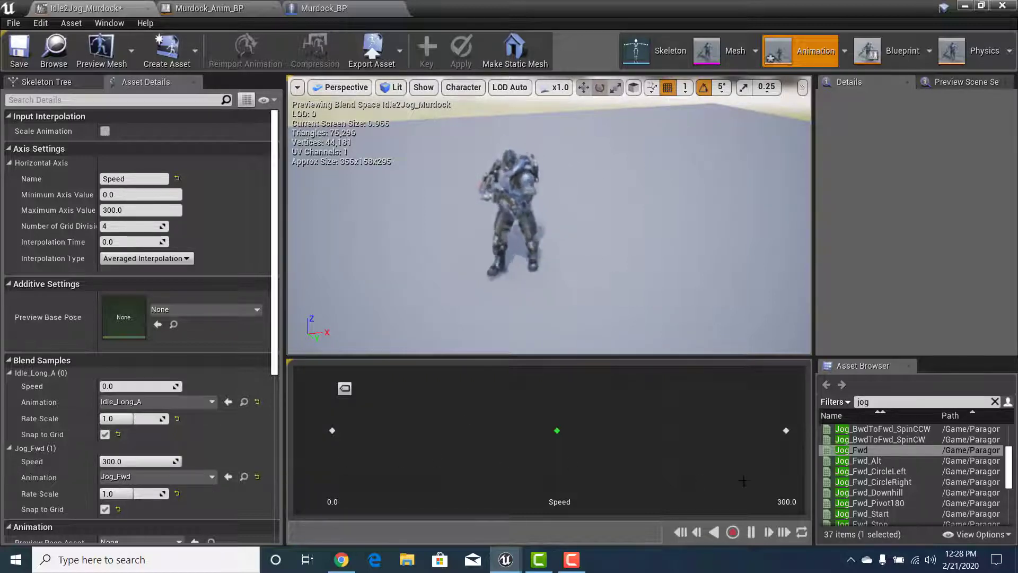
click(332, 431)
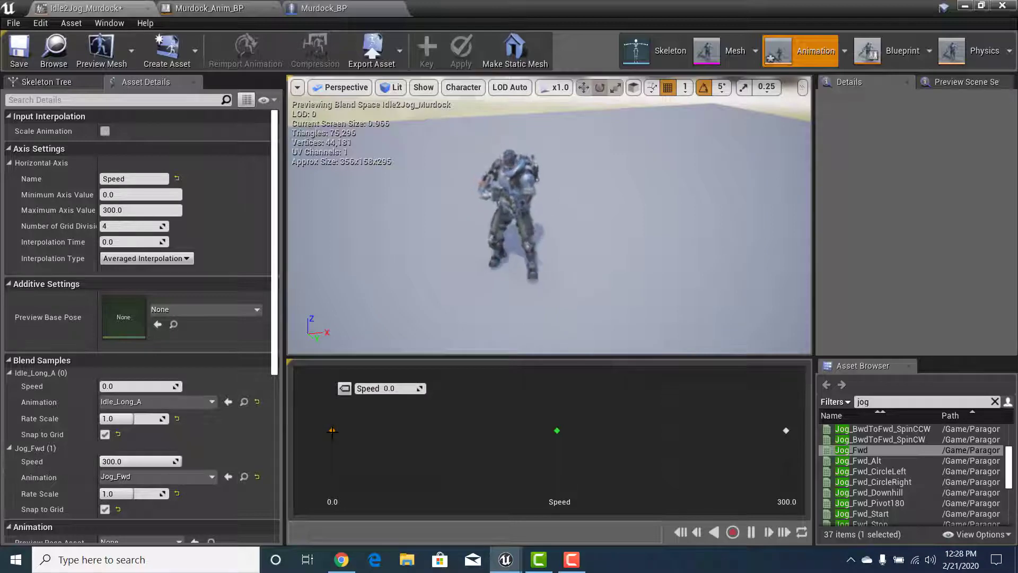
key(Delete)
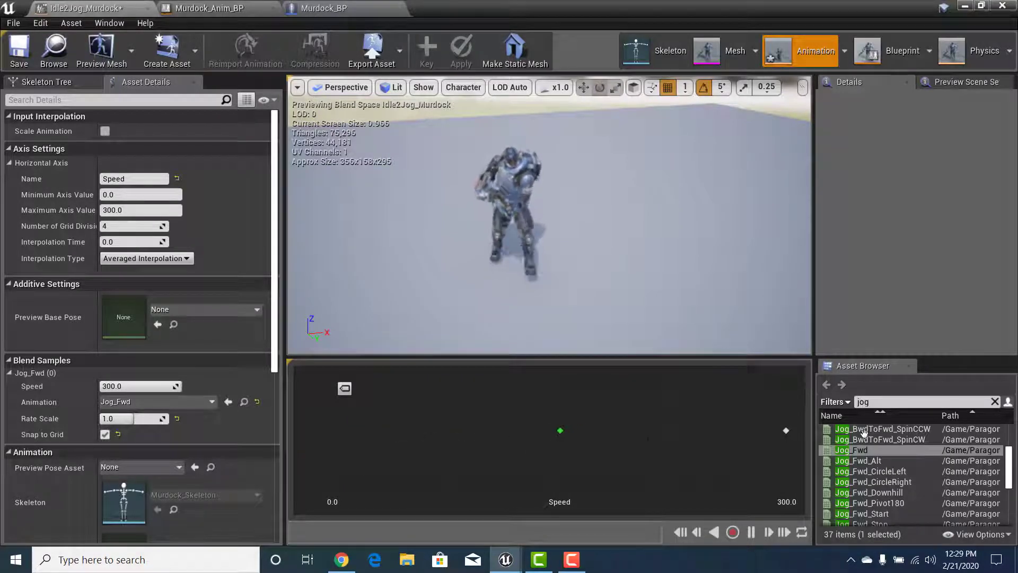
- Search the assets for "idle" and place the Idle animation as a sample point at speed 0.0
click(870, 402)
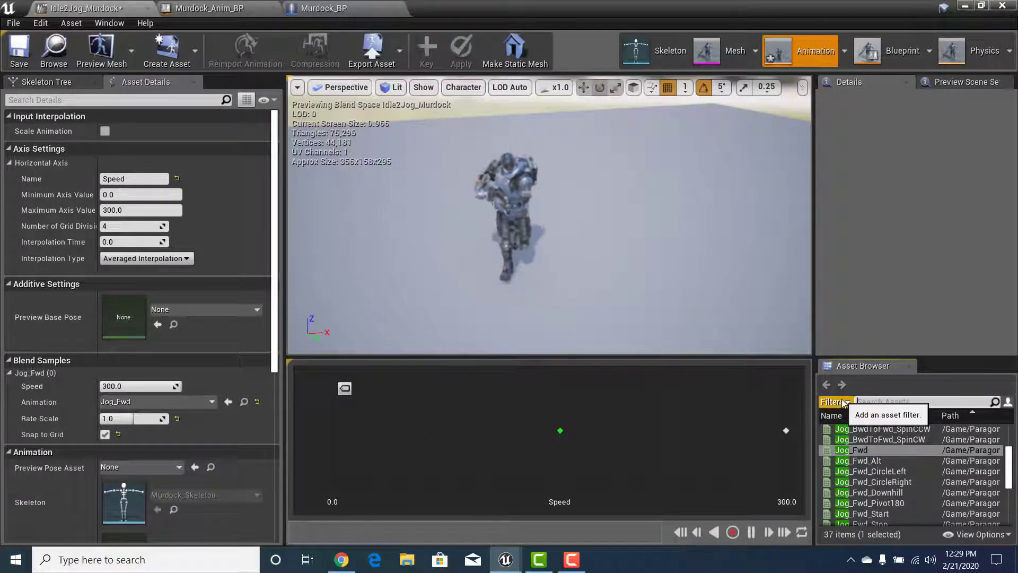
text(idle)
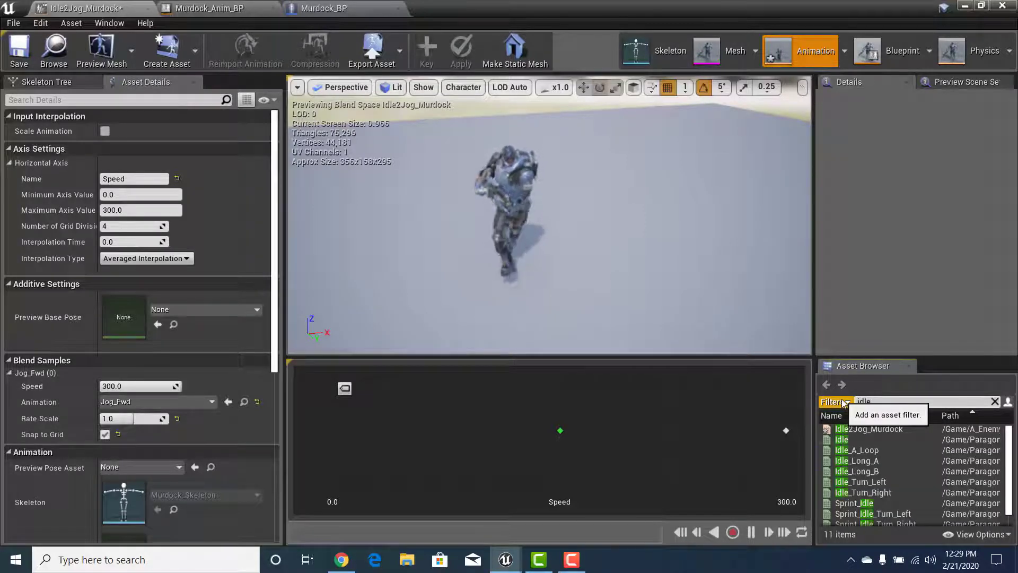
click(843, 440)
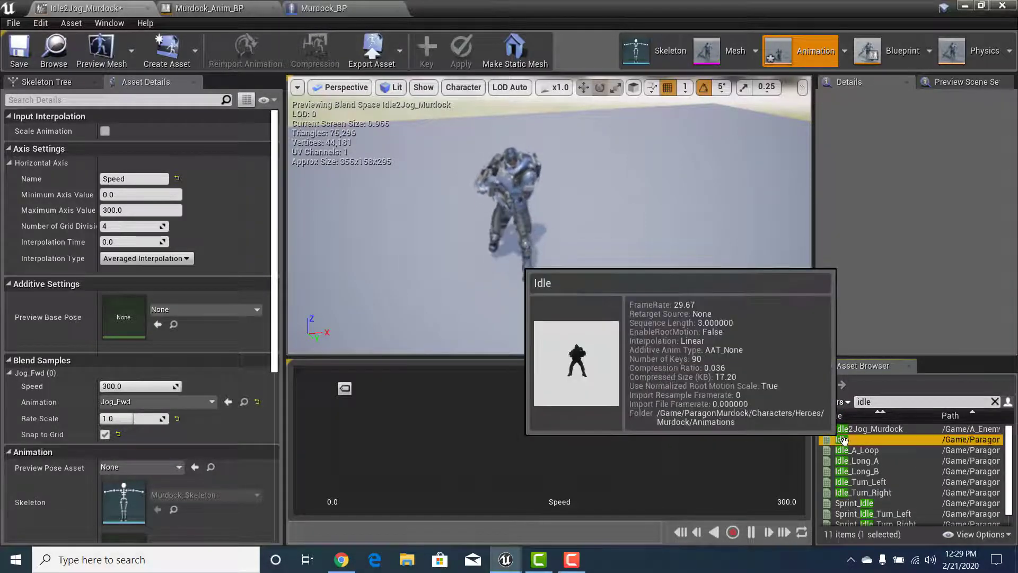
drag(843, 440, 353, 430)
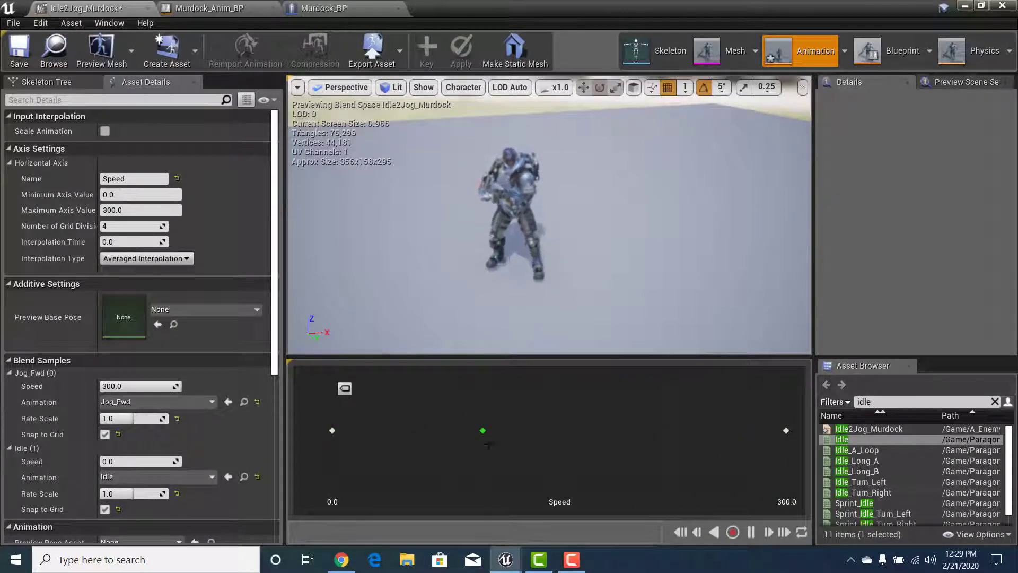
- Preview the idle-to-jog blend near the middle of the Speed axis and collapse the Blend Samples settings
drag(482, 431, 556, 435)
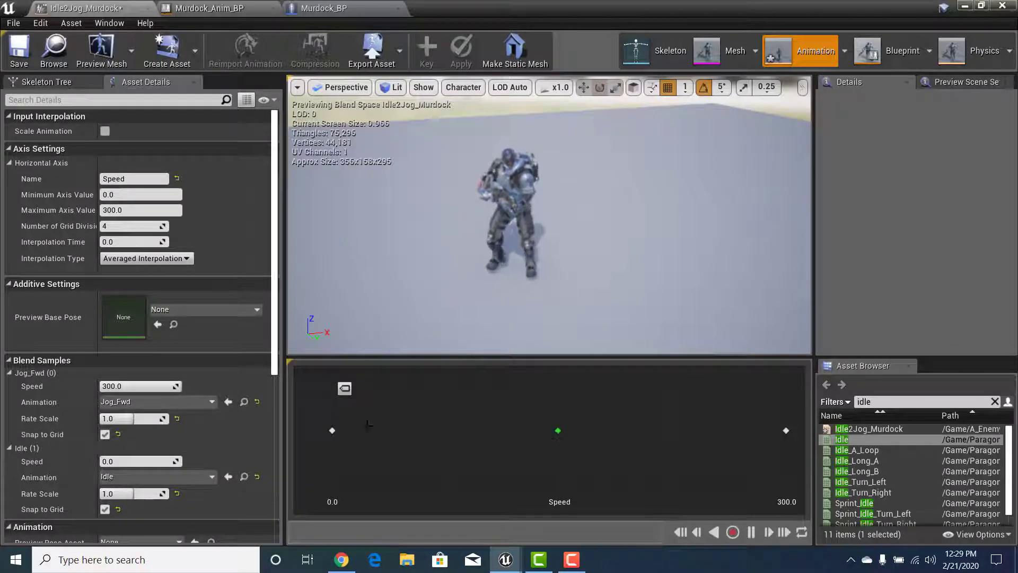
click(10, 360)
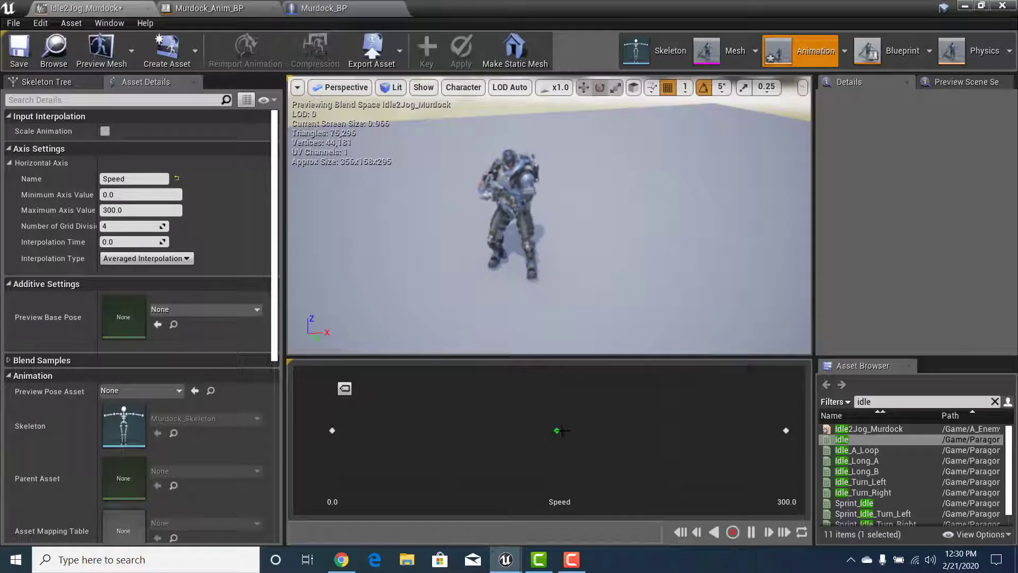
mouse_move(557, 430)
mouse_down()
mouse_move(435, 430)
mouse_move(672, 431)
mouse_move(548, 430)
mouse_move(561, 431)
mouse_up()
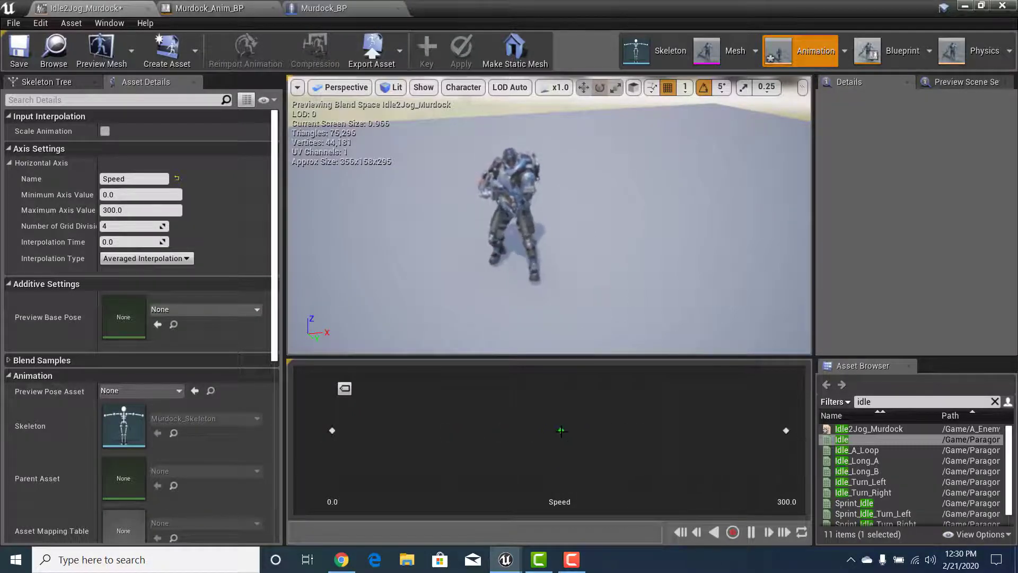
- Switch to the Murdock_Anim_BP AnimGraph and add a new state machine beside the Output Pose node
click(897, 53)
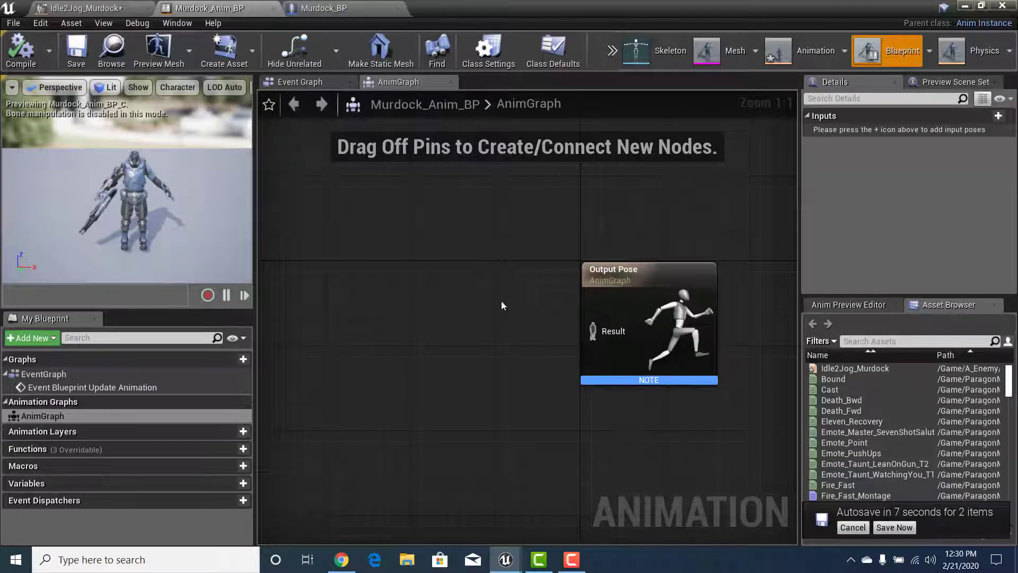
right_click(372, 325)
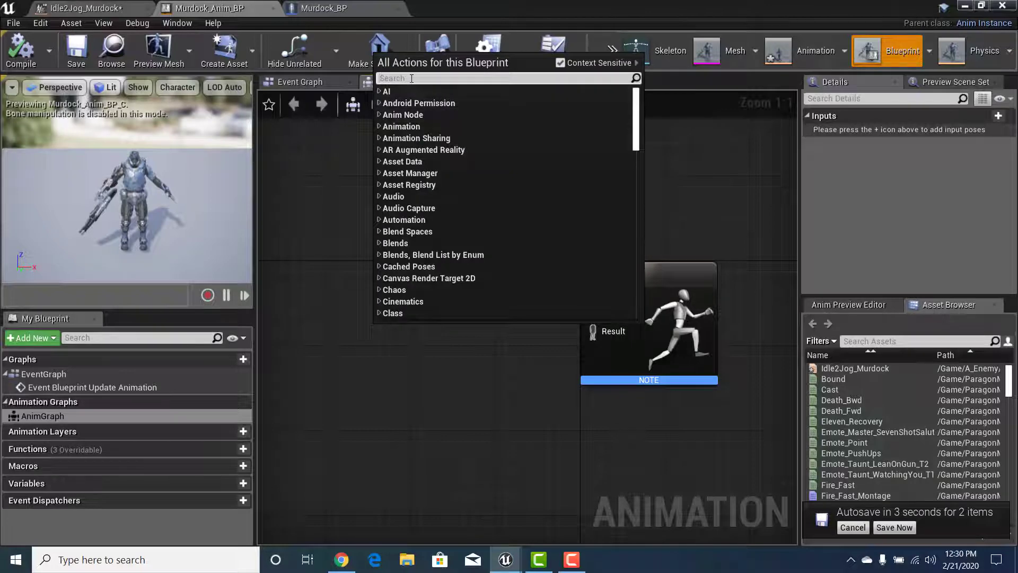
text(state)
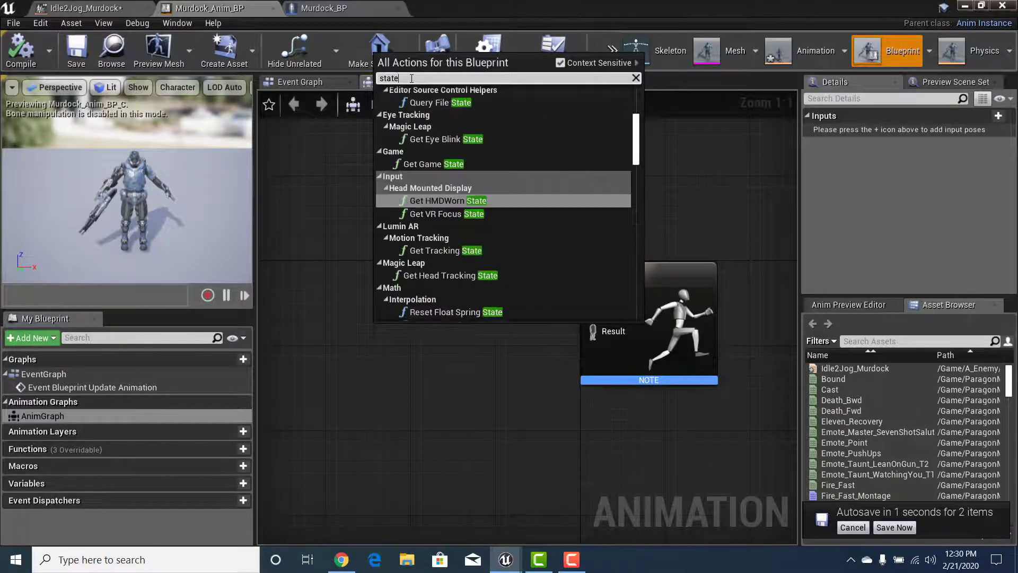
text( machin)
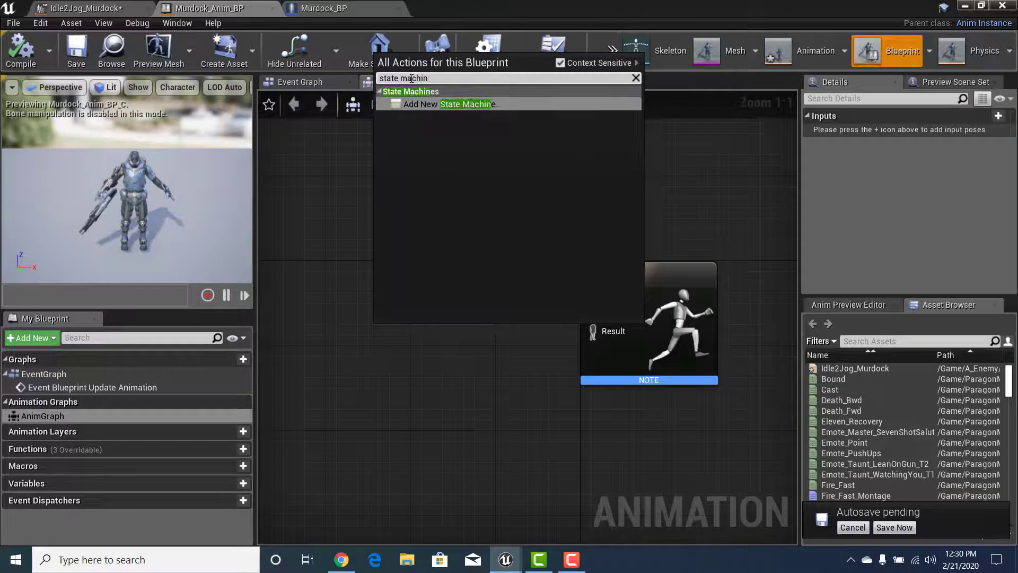
click(438, 105)
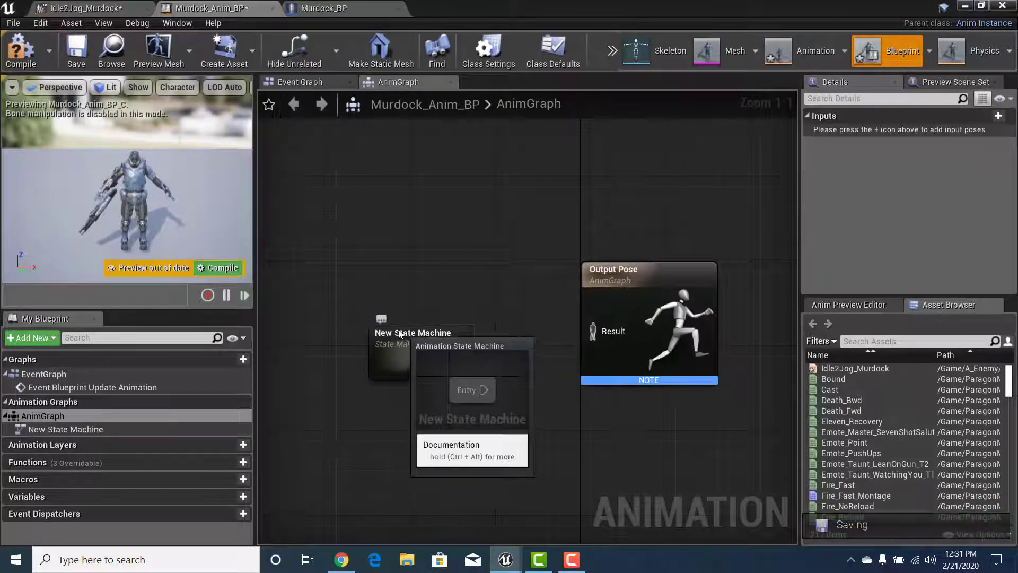
- Rename the new state machine Idle2Jog and connect its pose output to the Output Pose's Result
drag(415, 347, 371, 324)
drag(955, 130, 864, 134)
key(BackSpace)
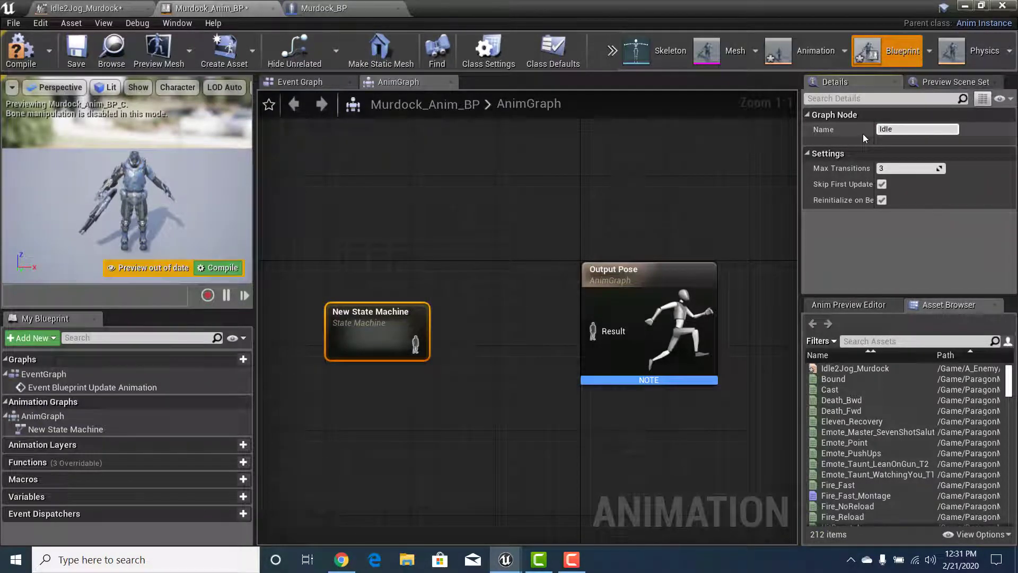
text(Jog)
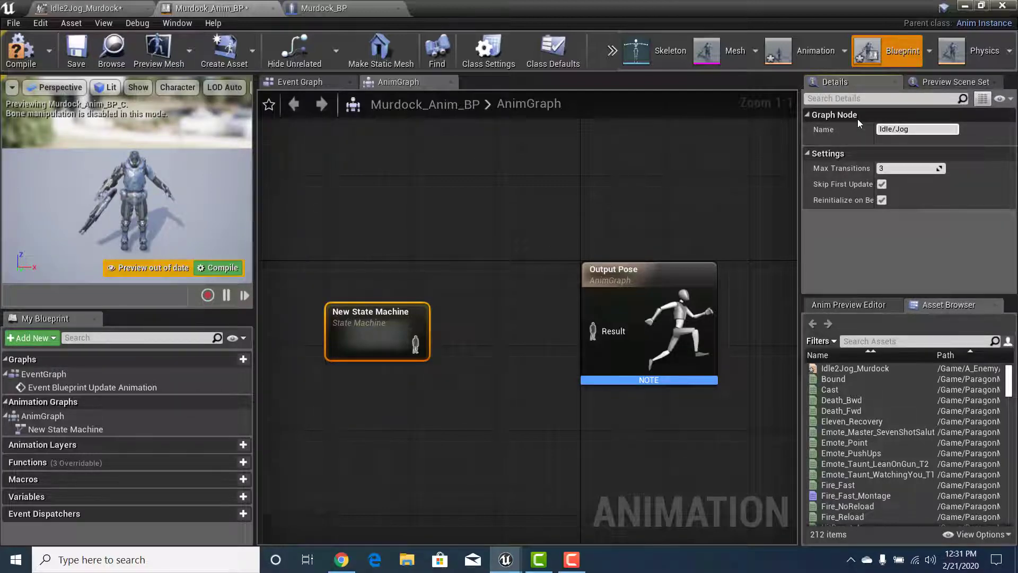
key(BackSpace)
text(2)
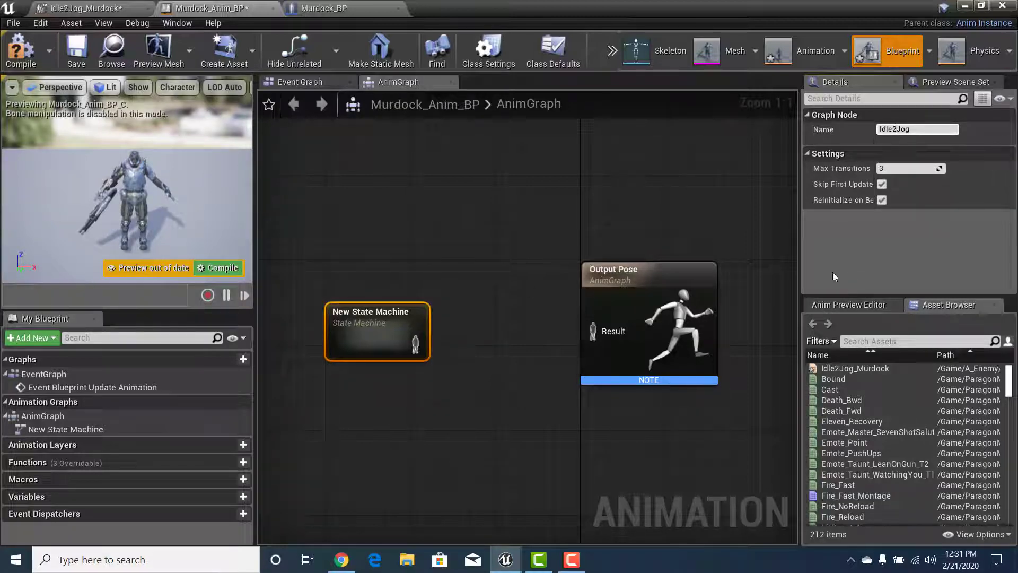
click(491, 247)
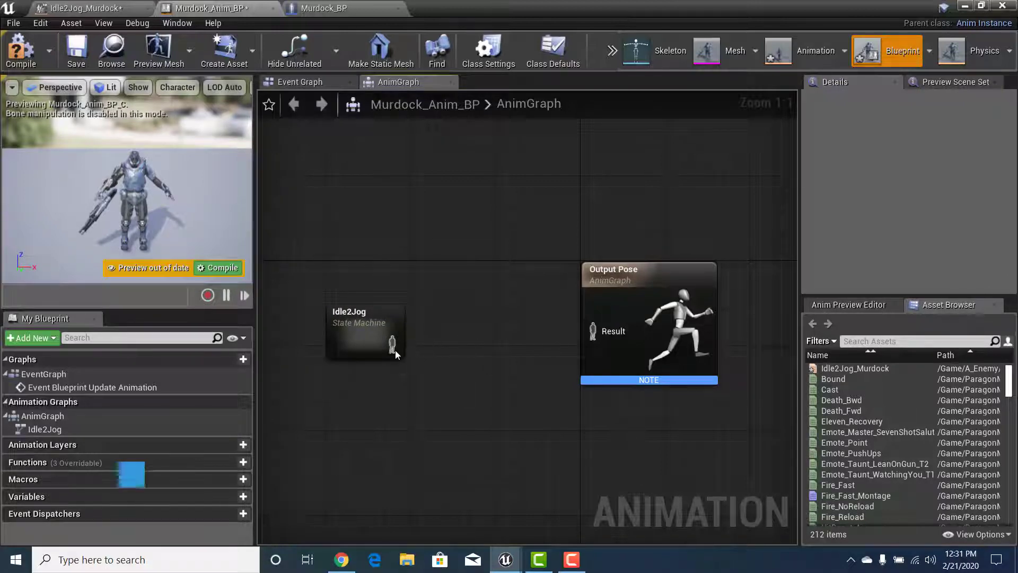
drag(392, 345, 590, 330)
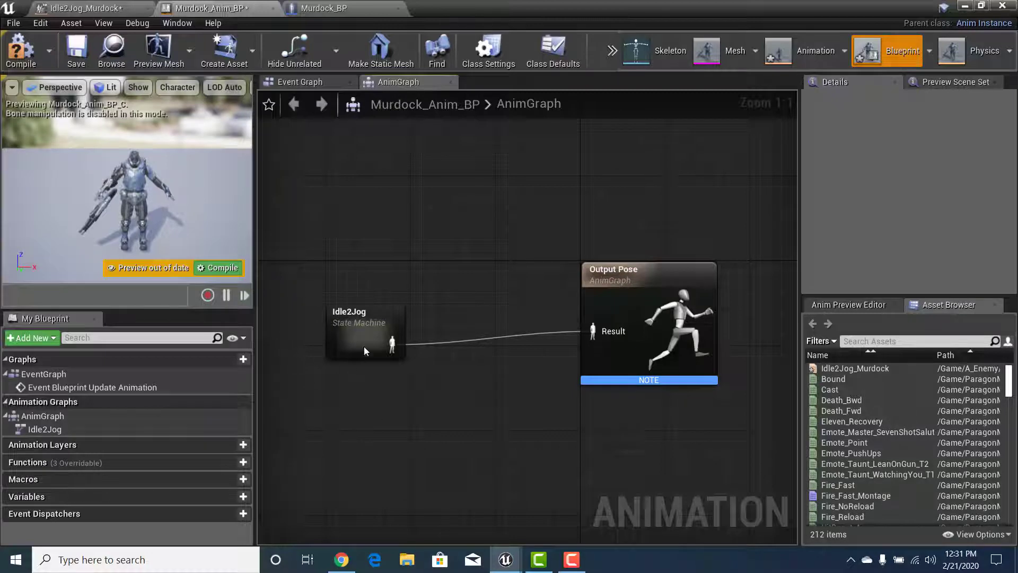
- Inside the Idle2Jog state machine, add a state linked from Entry and name it Idle2Jog
double_click(351, 328)
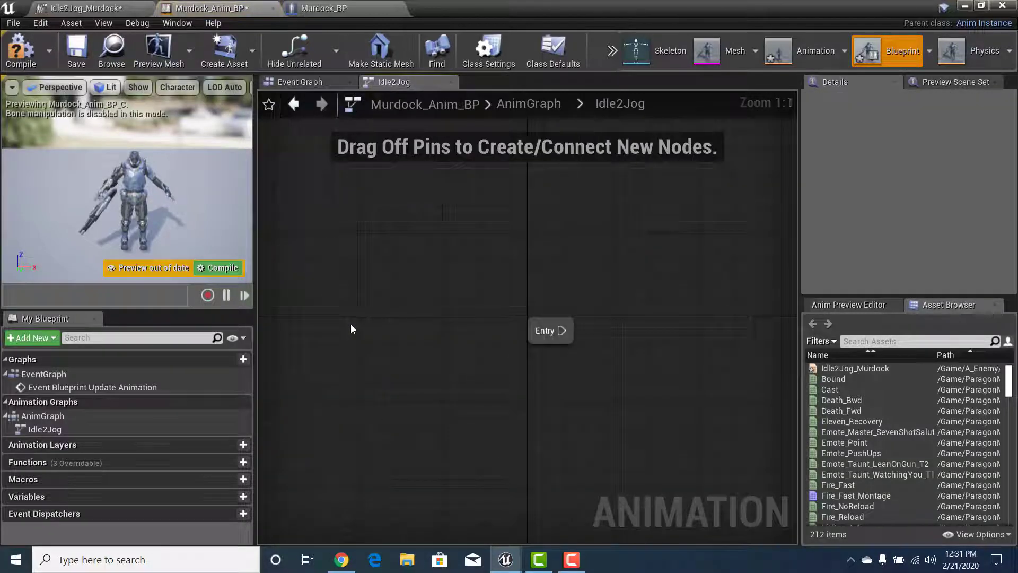
right_drag(581, 288, 422, 277)
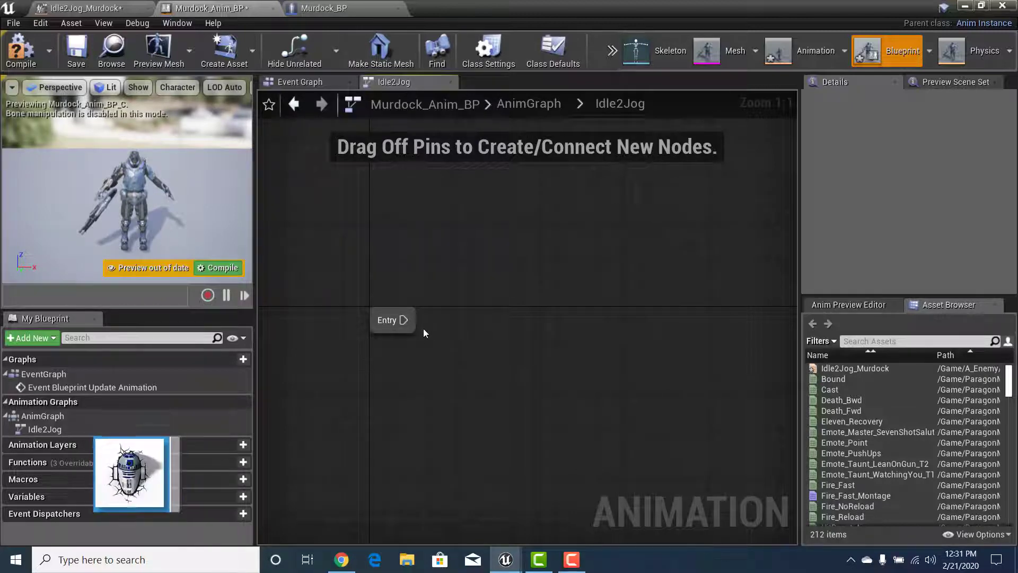
drag(404, 320, 503, 310)
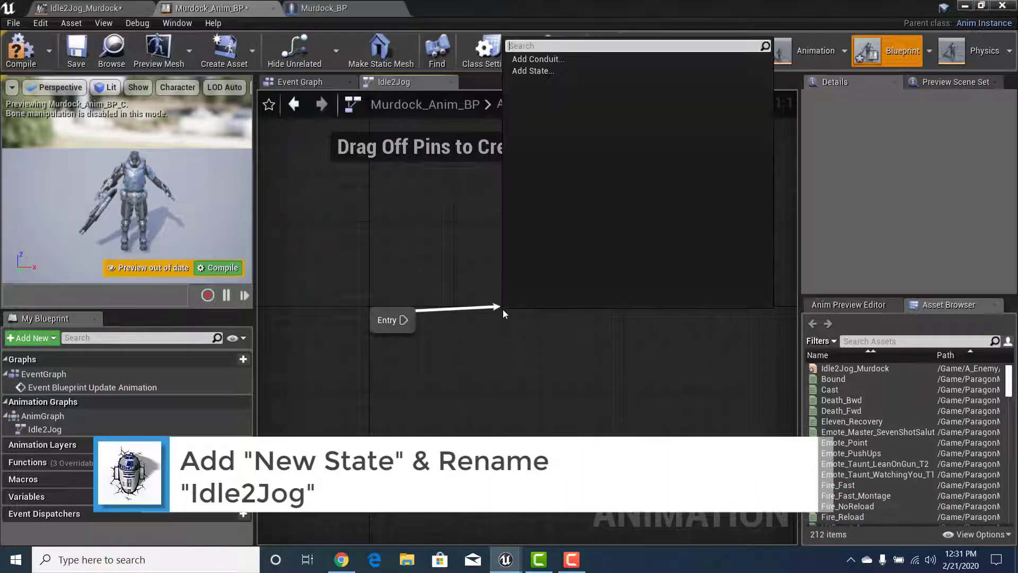
click(549, 71)
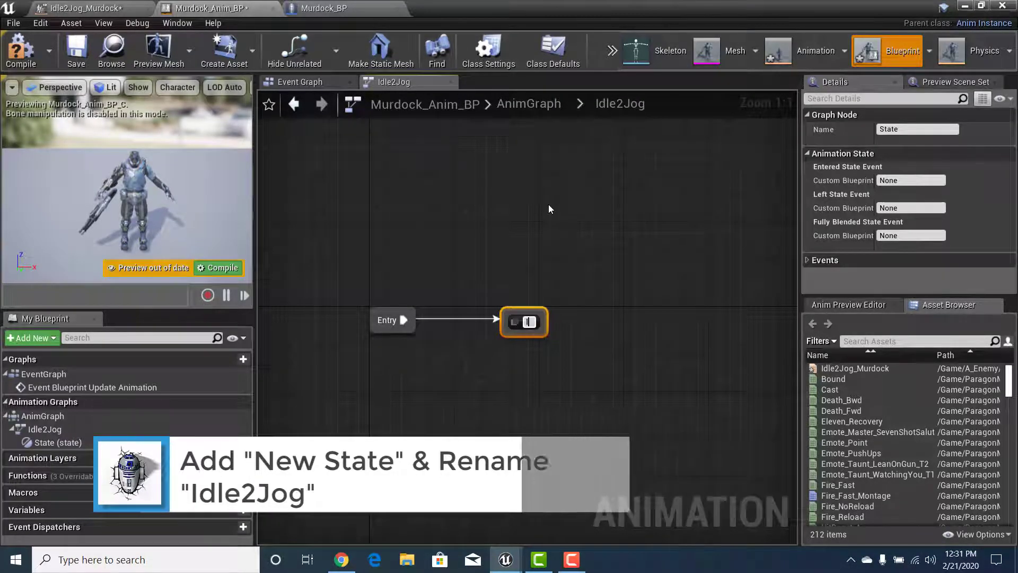
text(Idle2Jog)
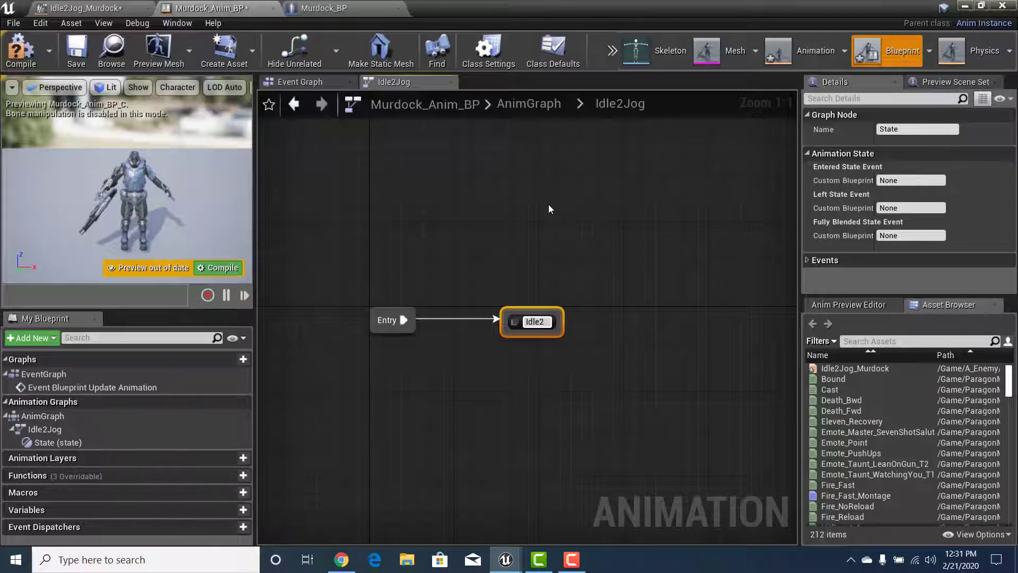
click(605, 204)
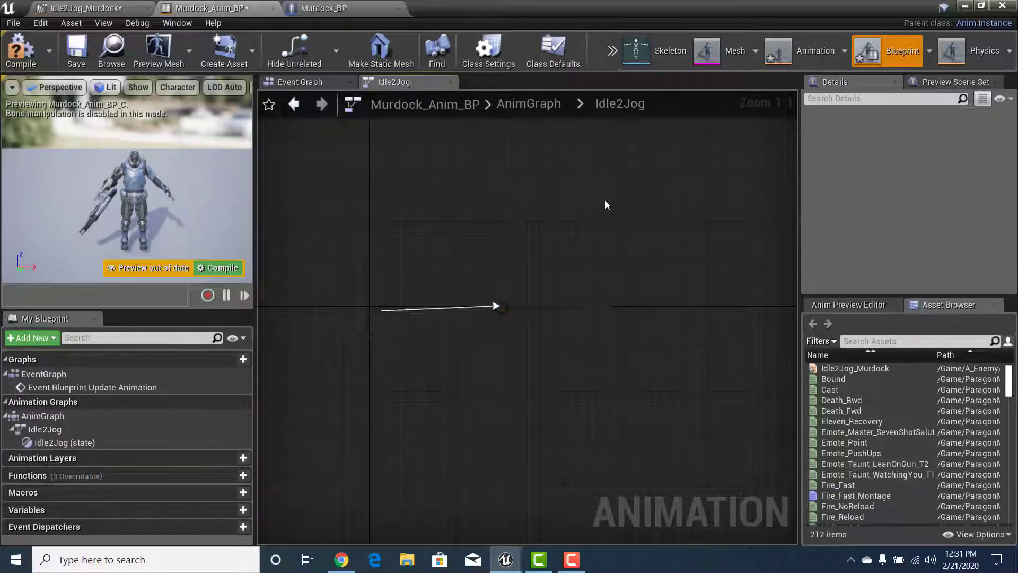
- Open the Idle2Jog state and create a Float variable named Speed
right_drag(753, 231, 722, 209)
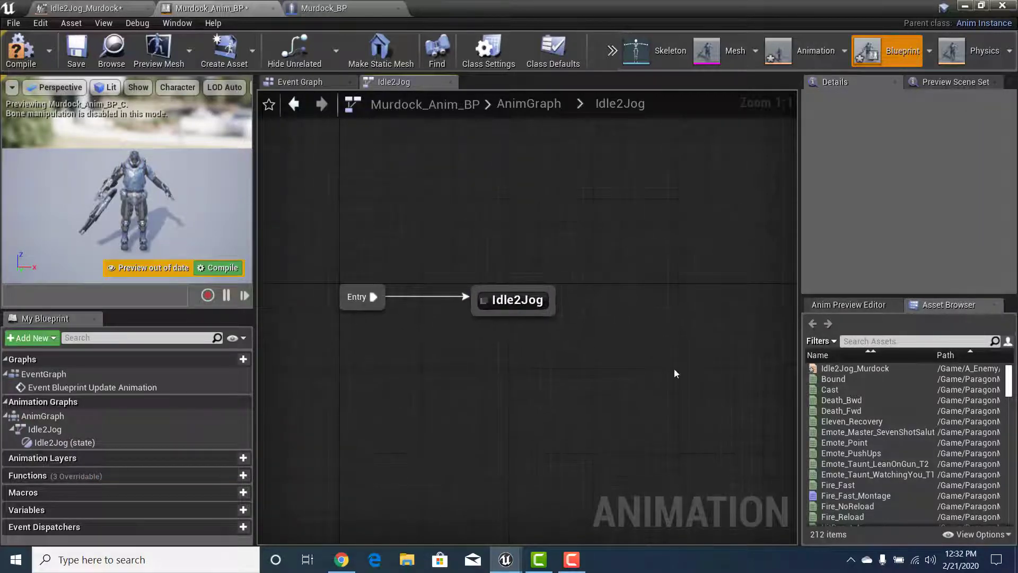
double_click(521, 303)
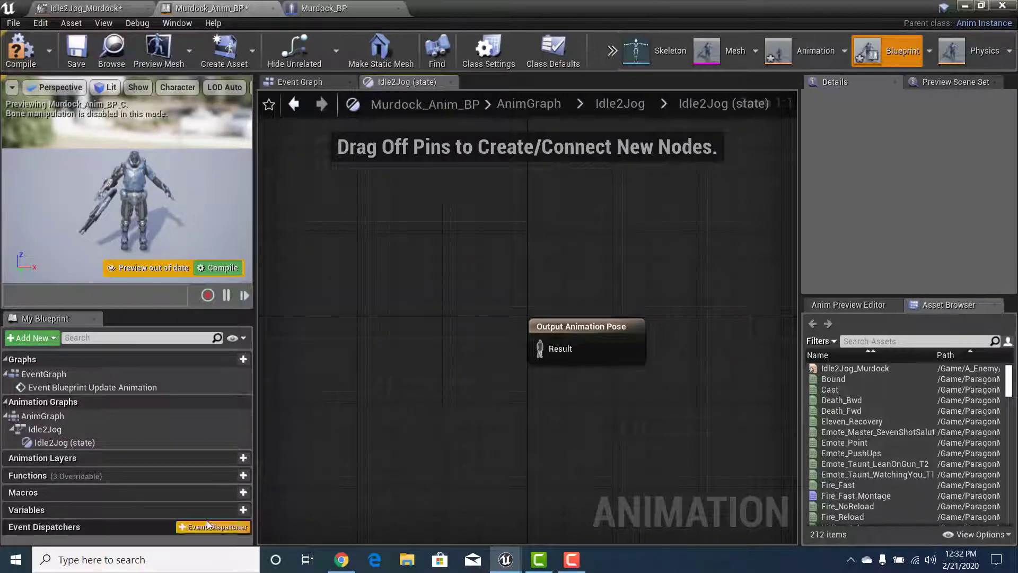
click(232, 509)
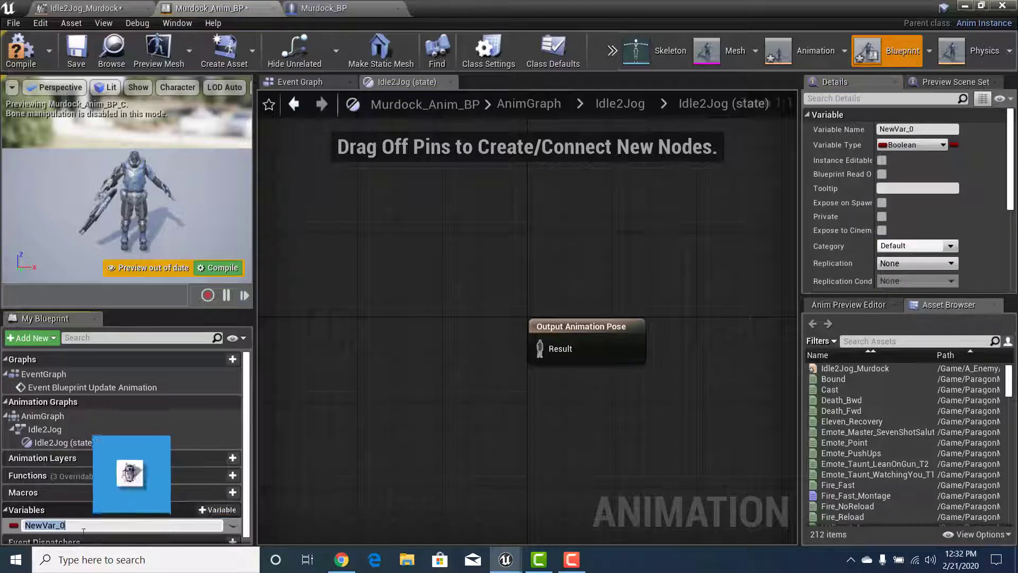
click(943, 144)
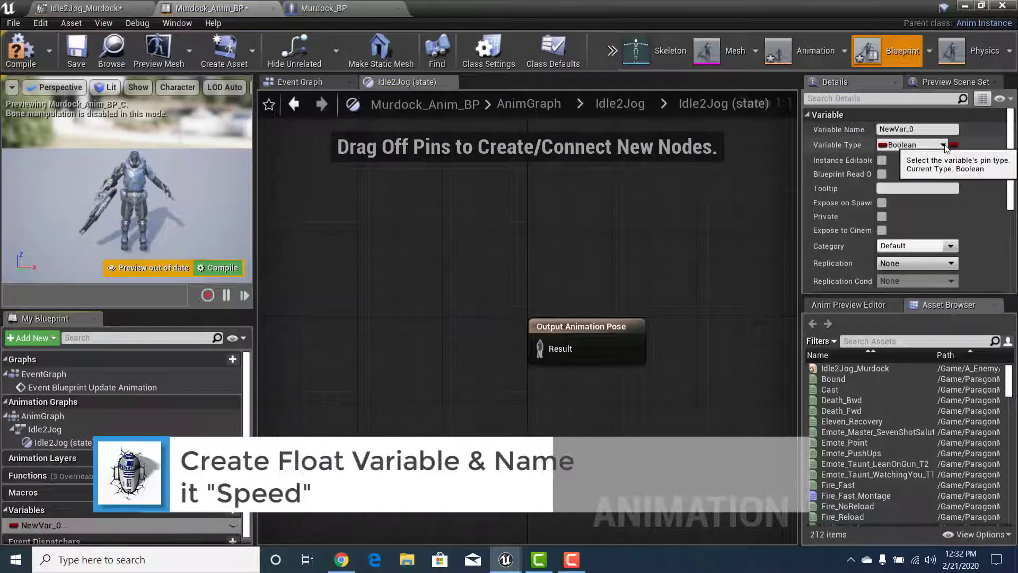
click(943, 145)
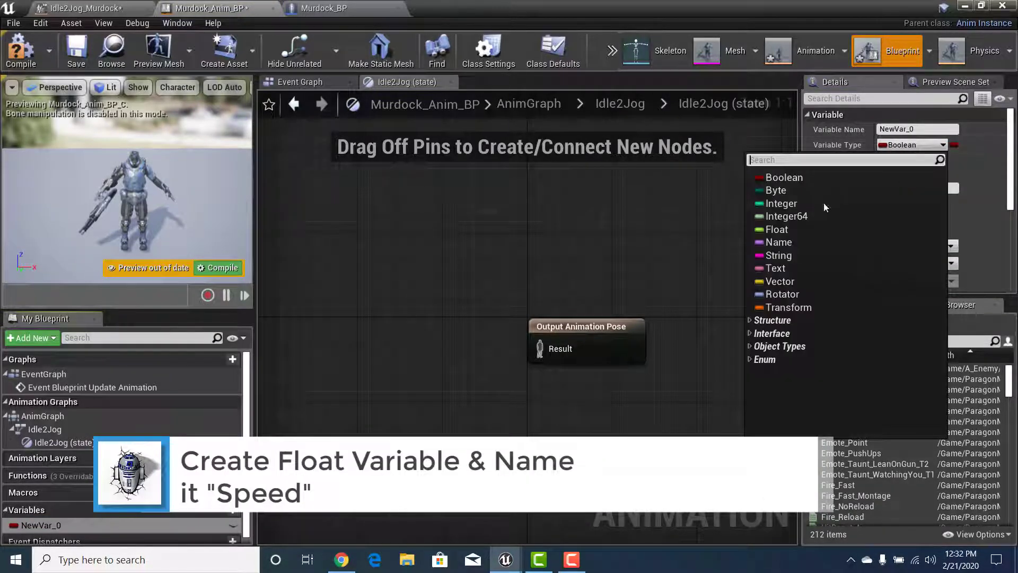
click(796, 230)
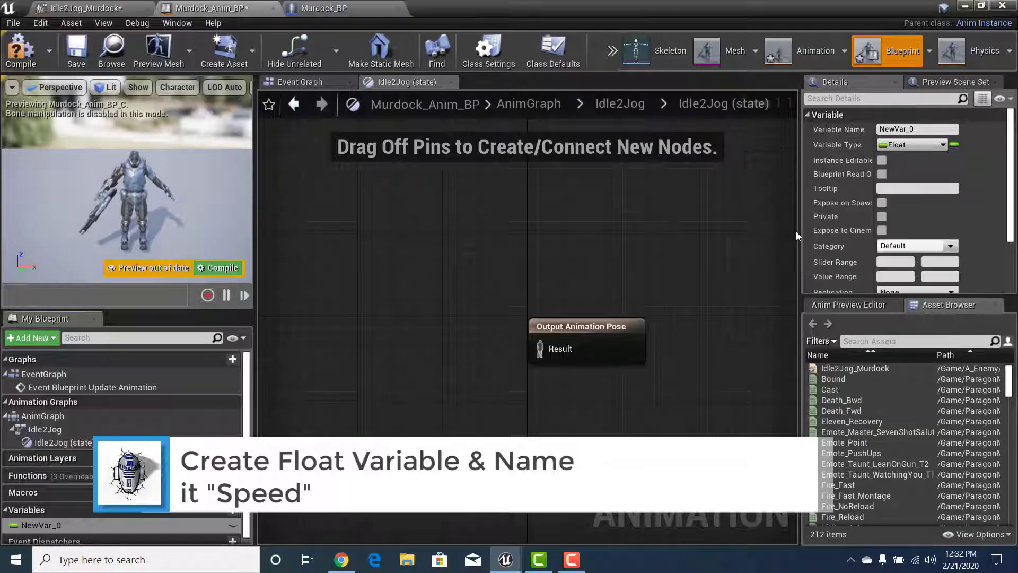
click(924, 128)
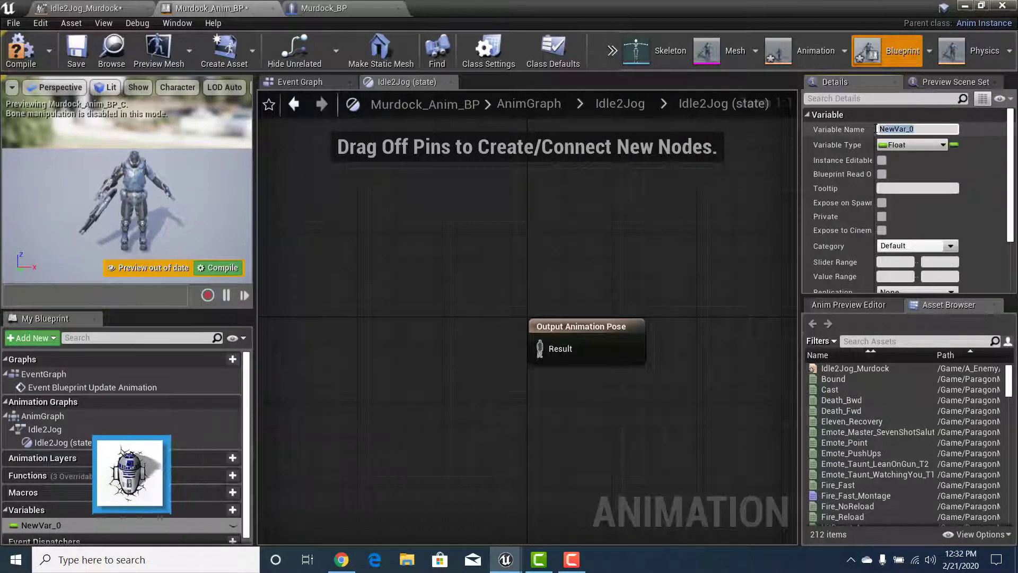
key(BackSpace)
text(Speed)
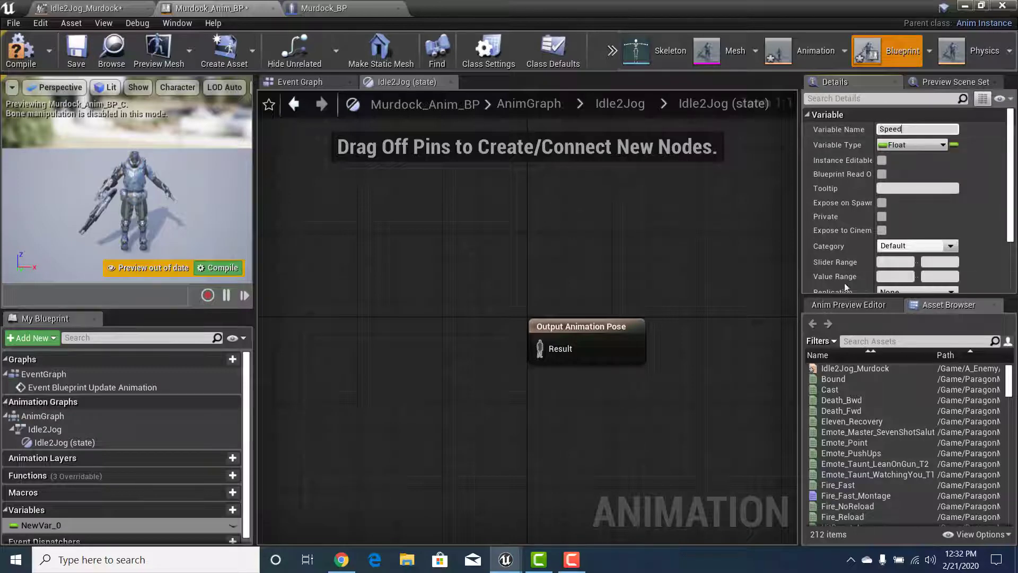
click(483, 284)
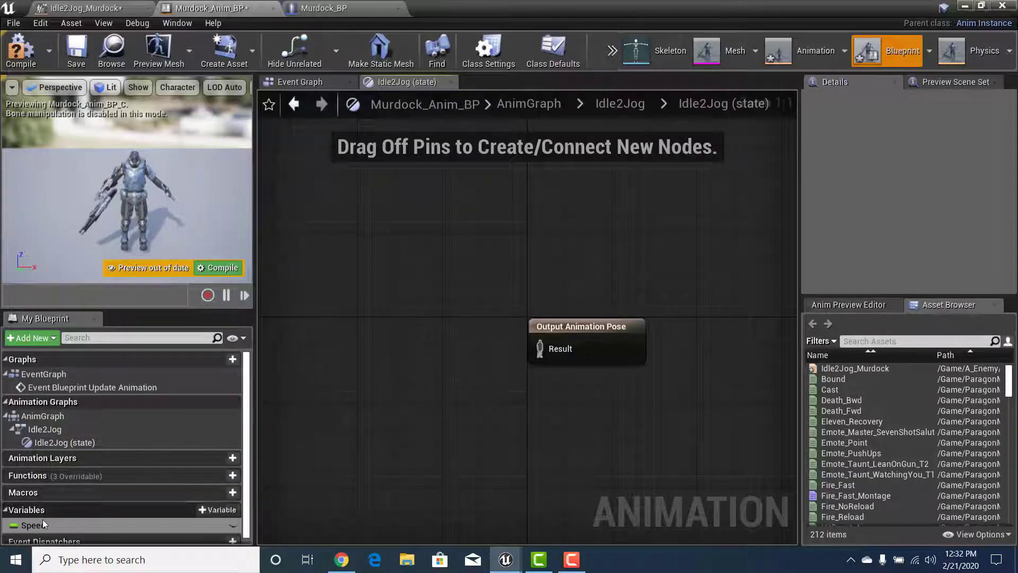
- Place a Get Speed node in the Idle2Jog state graph, well clear of the Output Animation Pose node
ctrl+drag(20, 525, 340, 342)
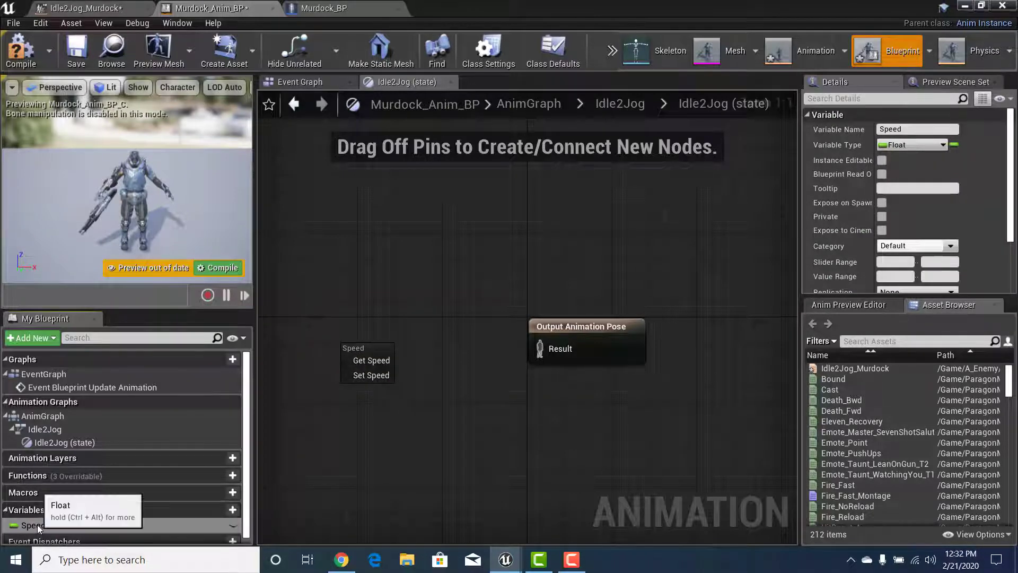
click(363, 360)
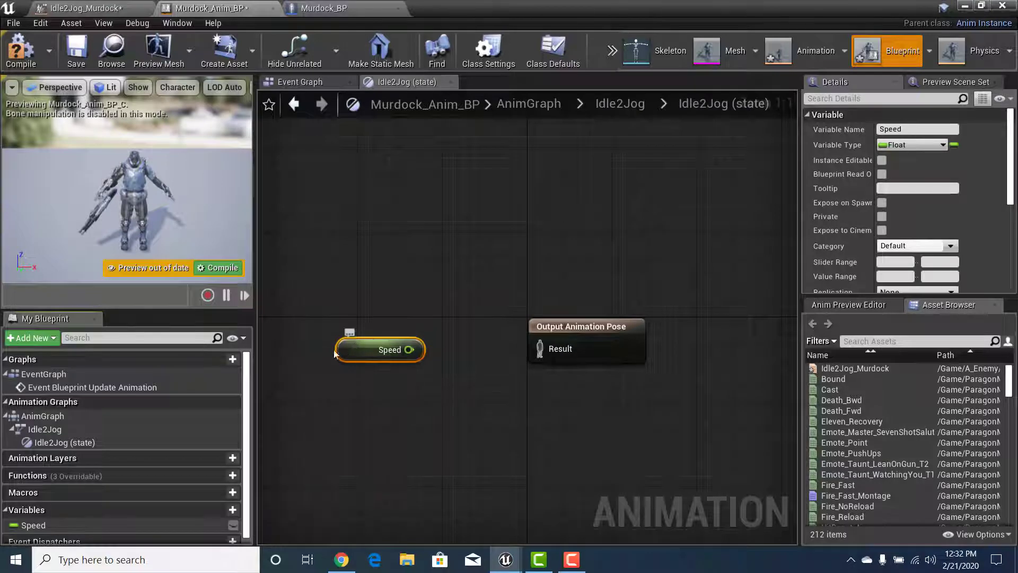
drag(359, 348, 295, 348)
right_drag(436, 334, 508, 303)
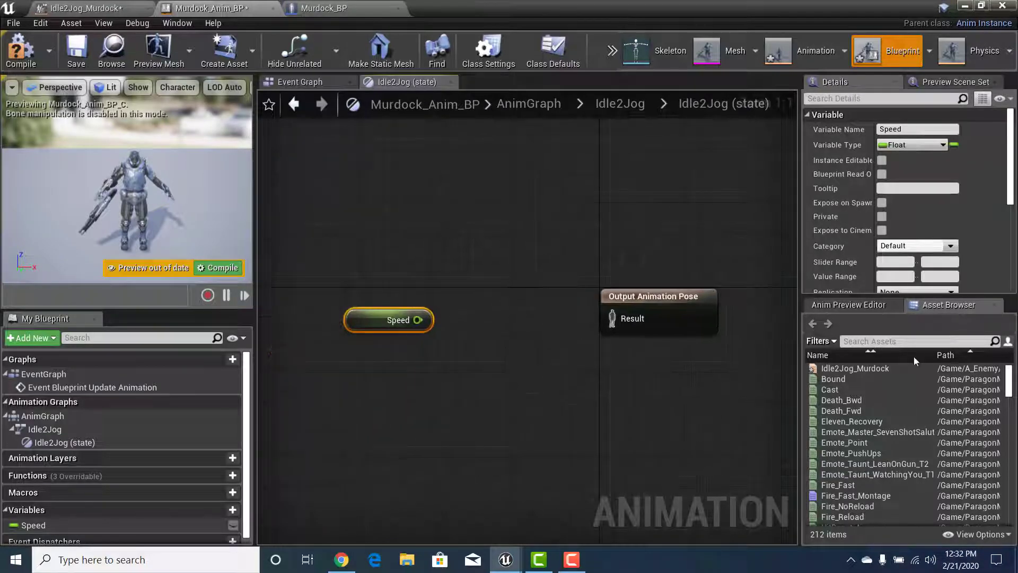
- Add an Idle2Jog_Murdock blend space player to the state graph, feed it Speed, and connect its pose to the Output Animation Pose's Result
click(843, 368)
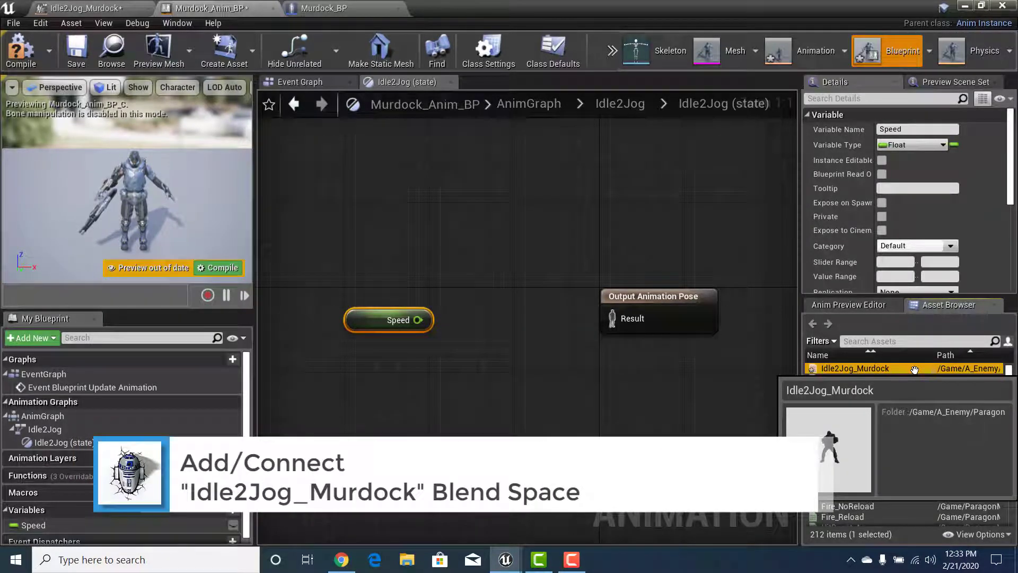
drag(916, 370, 487, 311)
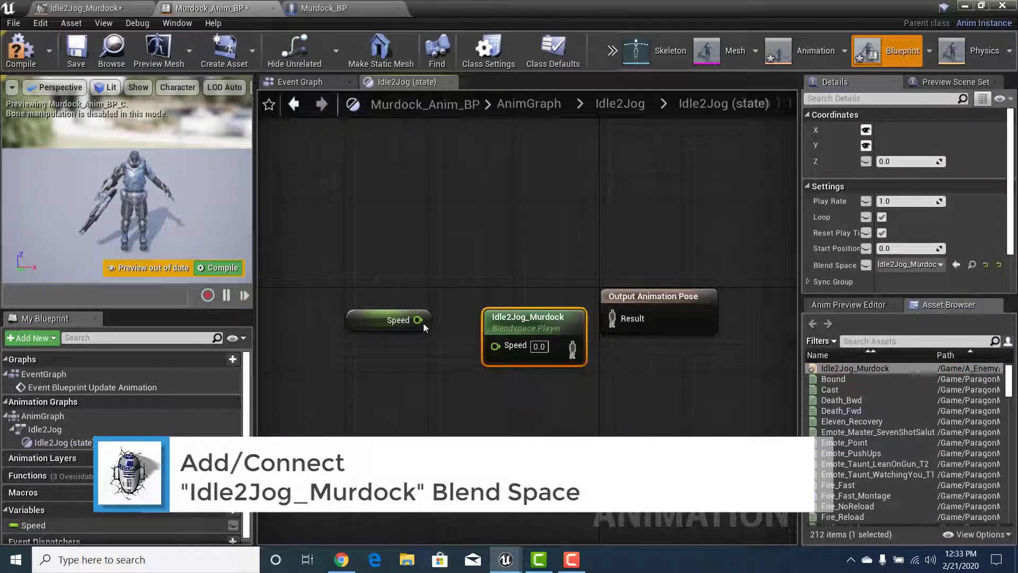
drag(417, 320, 619, 320)
mouse_move(525, 396)
right_down()
mouse_move(554, 379)
mouse_move(534, 378)
right_up()
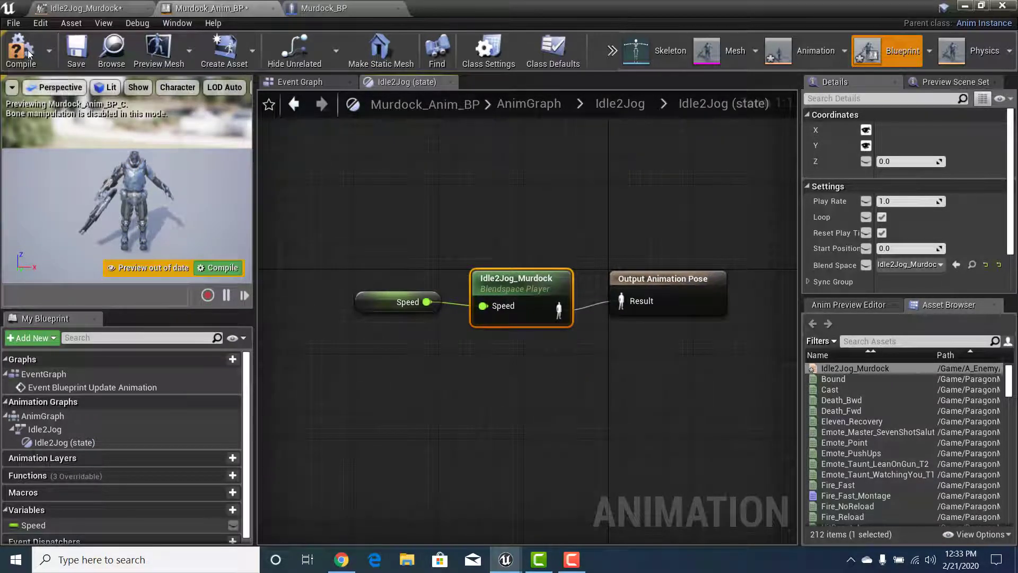
- Compile and save Murdock_Anim_BP, and save the Idle2Jog_Murdock blend space
click(77, 51)
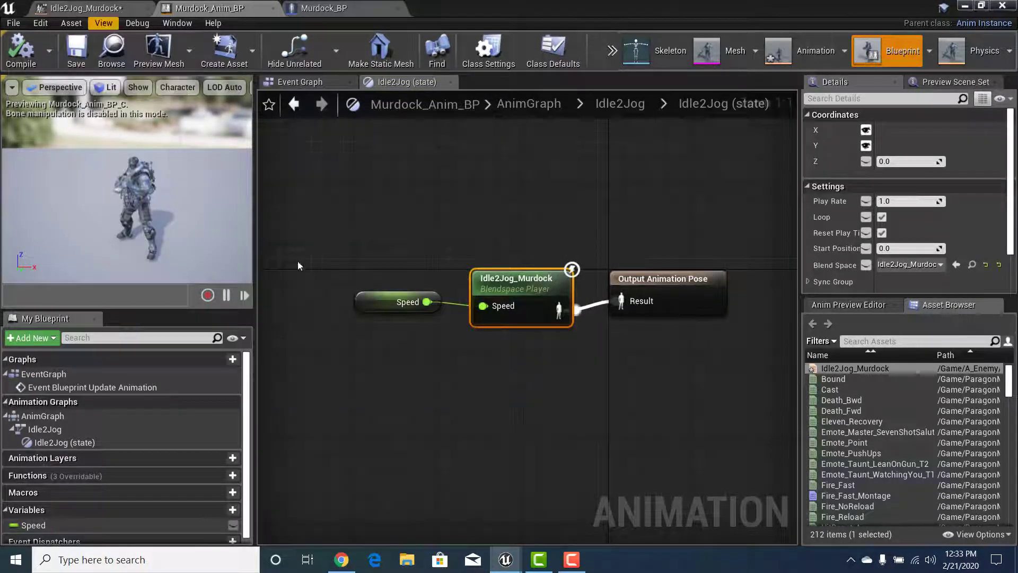
click(75, 9)
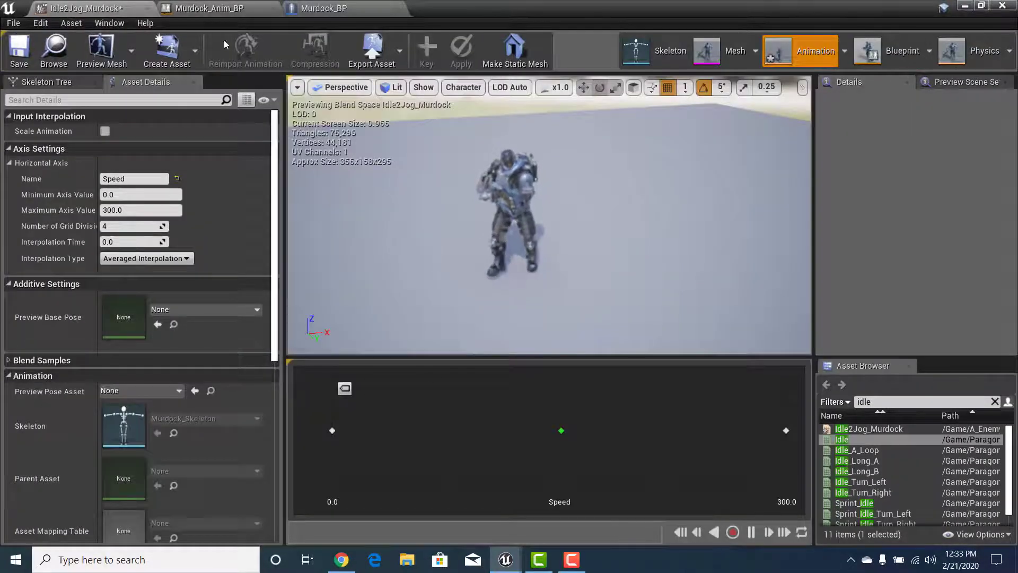
click(27, 51)
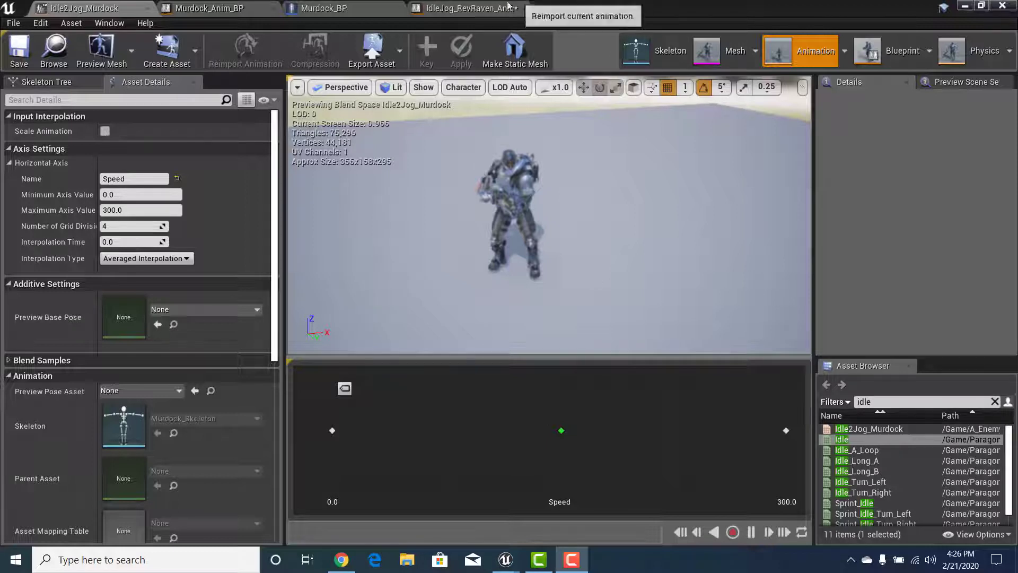
- In Murdock_Anim_BP's Event Graph, move the Try Get Pawn Owner node further below Event Blueprint Update Animation
click(214, 13)
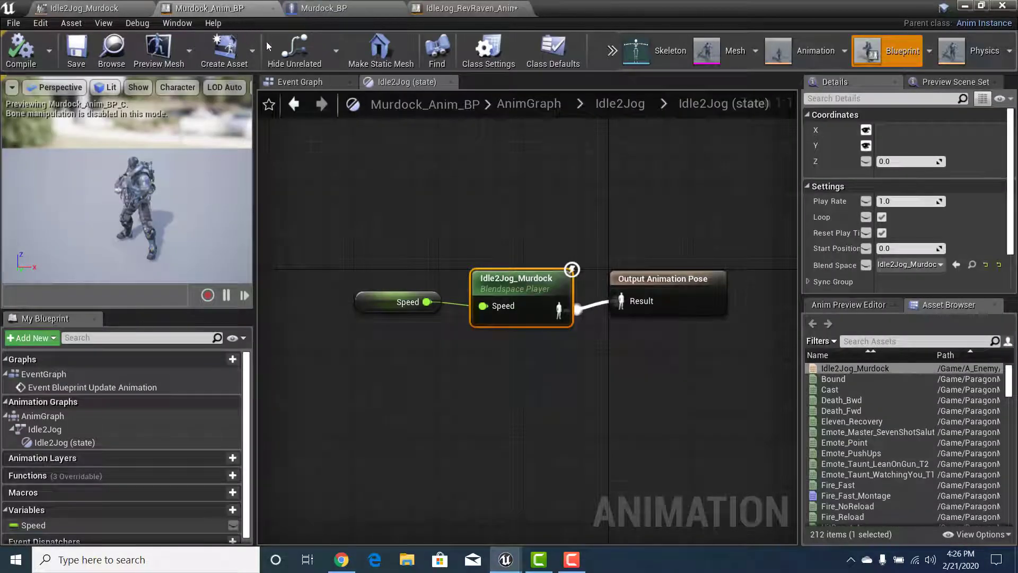
click(114, 9)
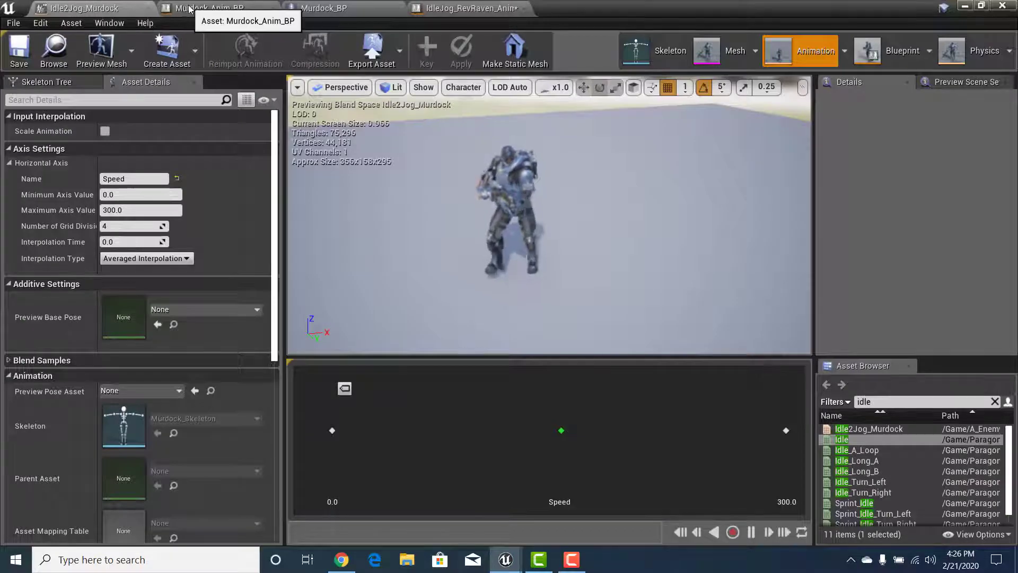
click(214, 10)
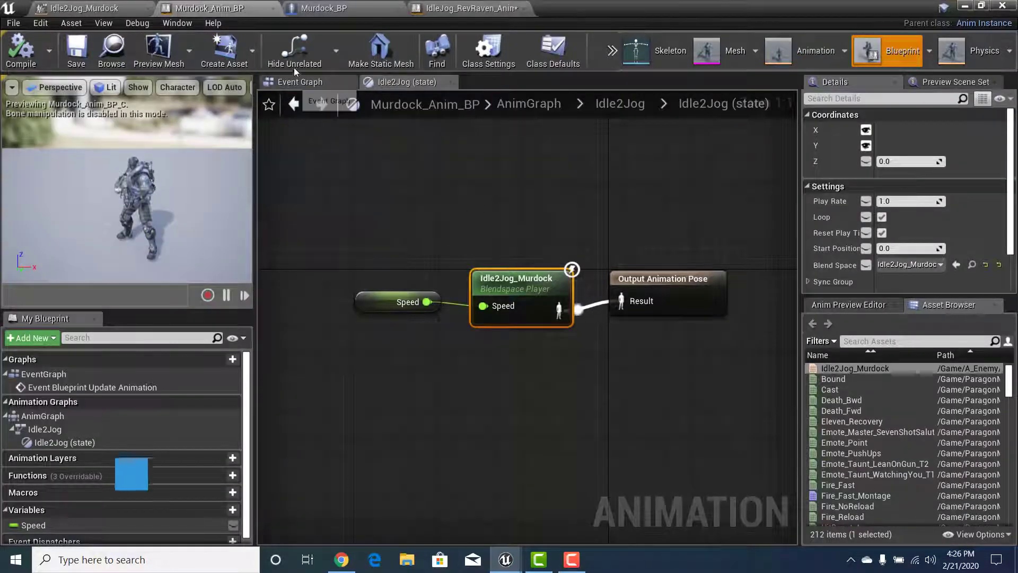
click(536, 106)
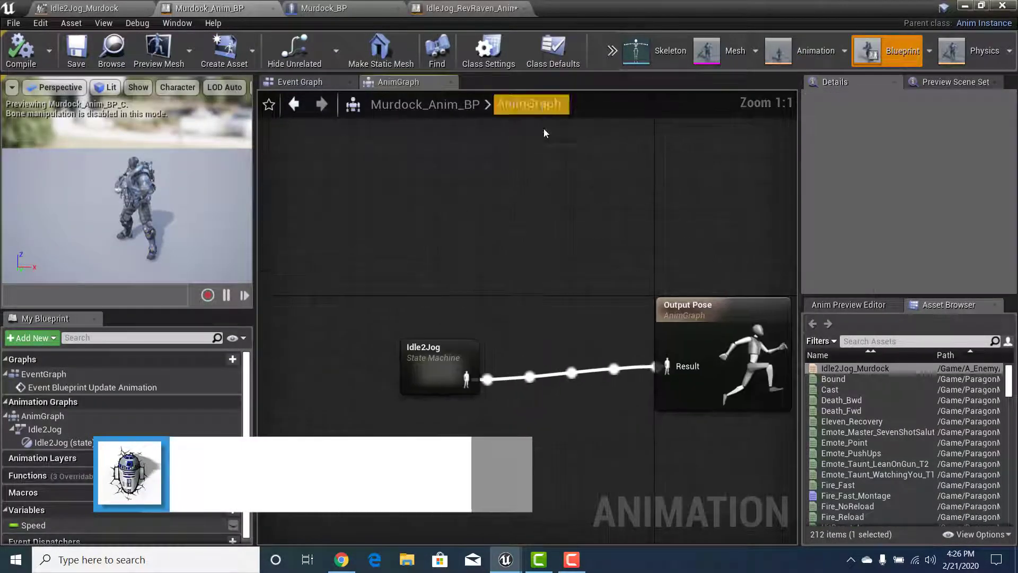
click(298, 82)
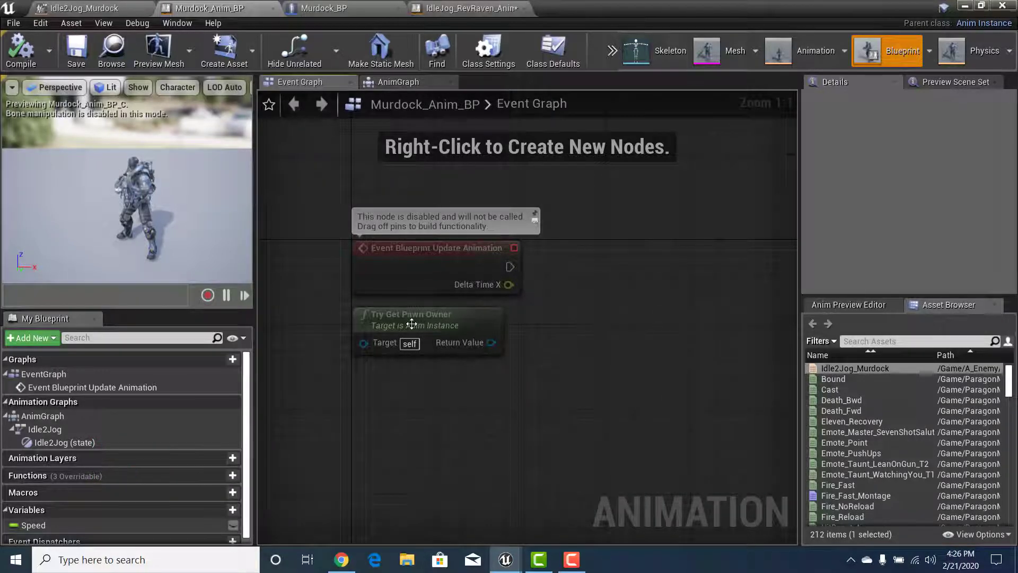
drag(412, 324, 410, 363)
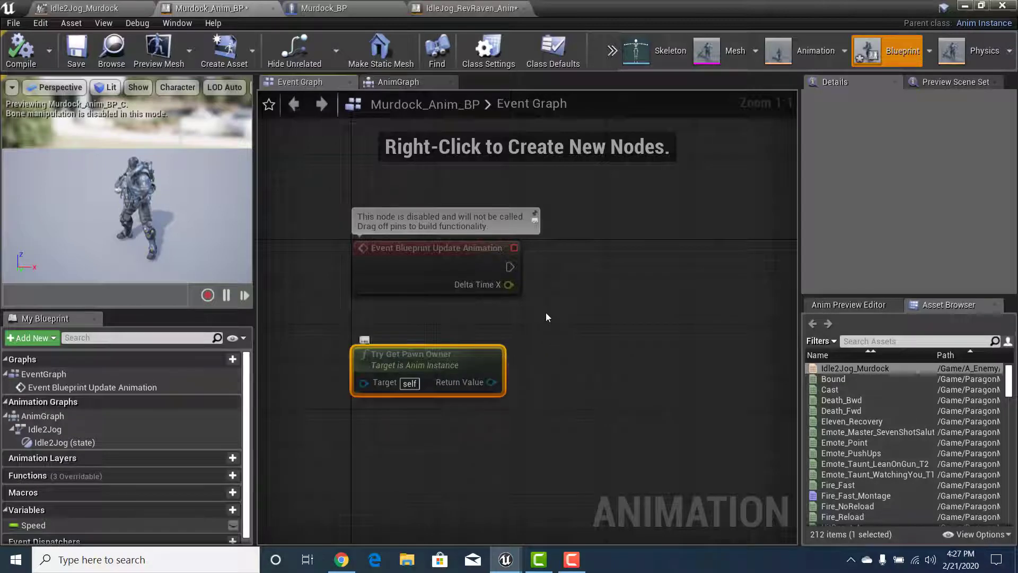
- Examine the example Event Graph in IdleJog_RevRaven_Anim_BP, following the nodes from Try Get Pawn Owner to the In Air and Speed setters
click(455, 7)
scroll(456, 318, down, 2)
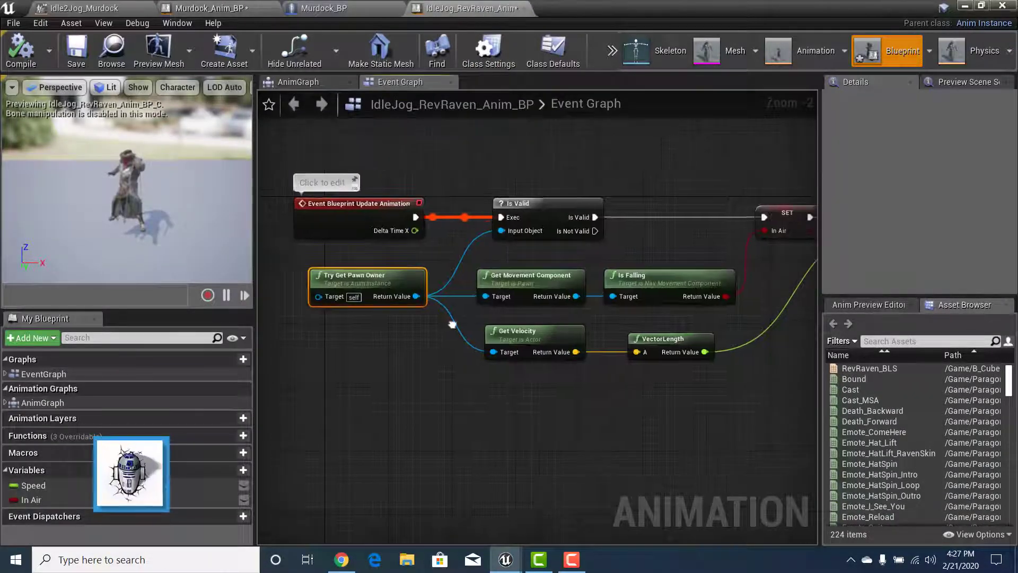
scroll(439, 323, down, 2)
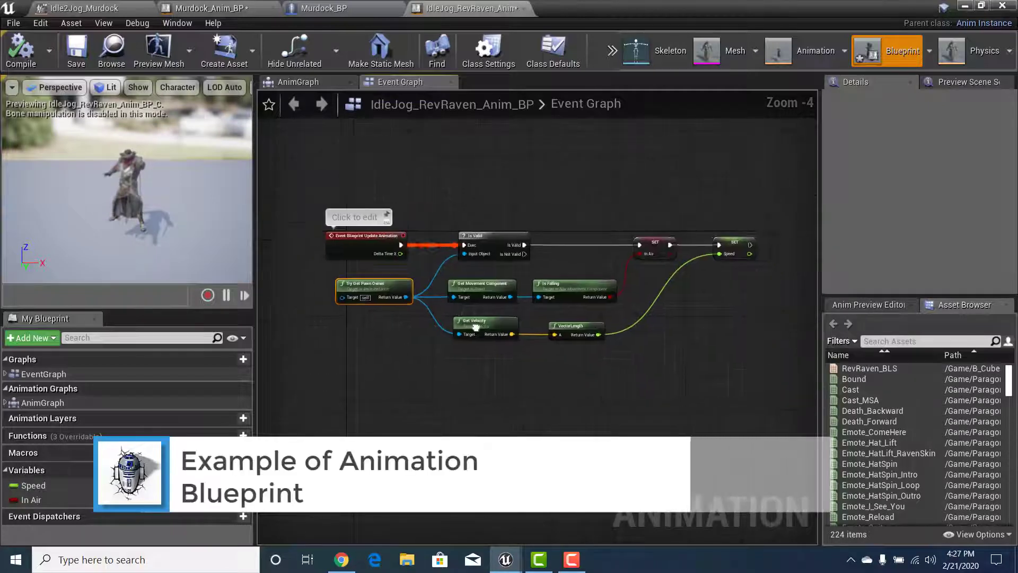
scroll(471, 319, up, 2)
scroll(484, 315, down, 1)
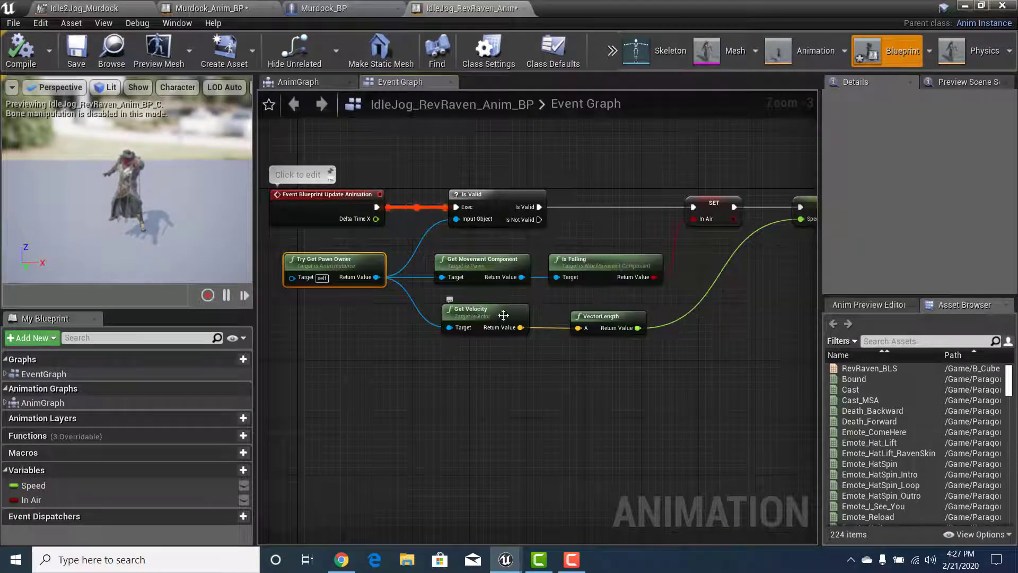
right_drag(619, 351, 574, 345)
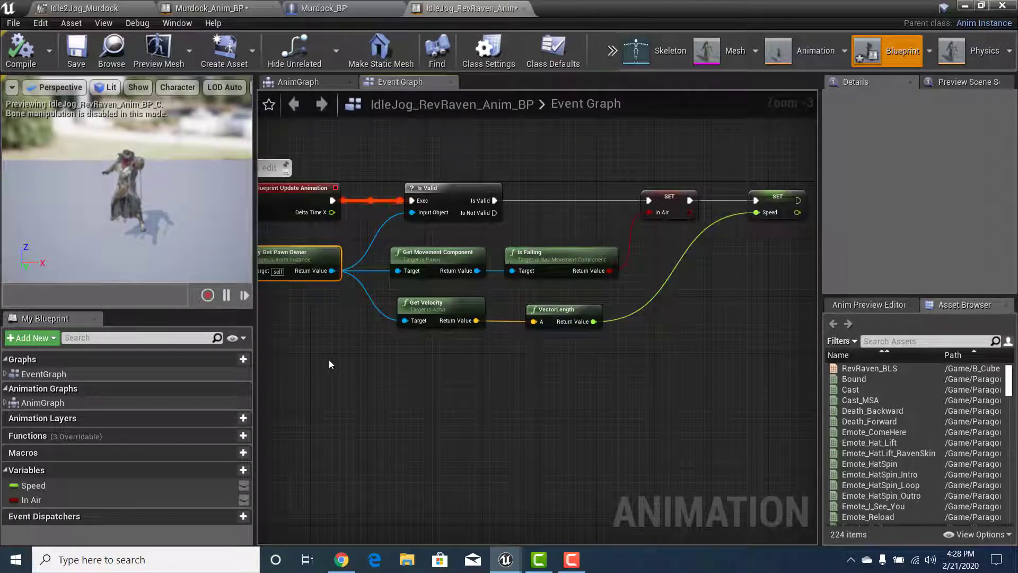
right_drag(329, 359, 352, 353)
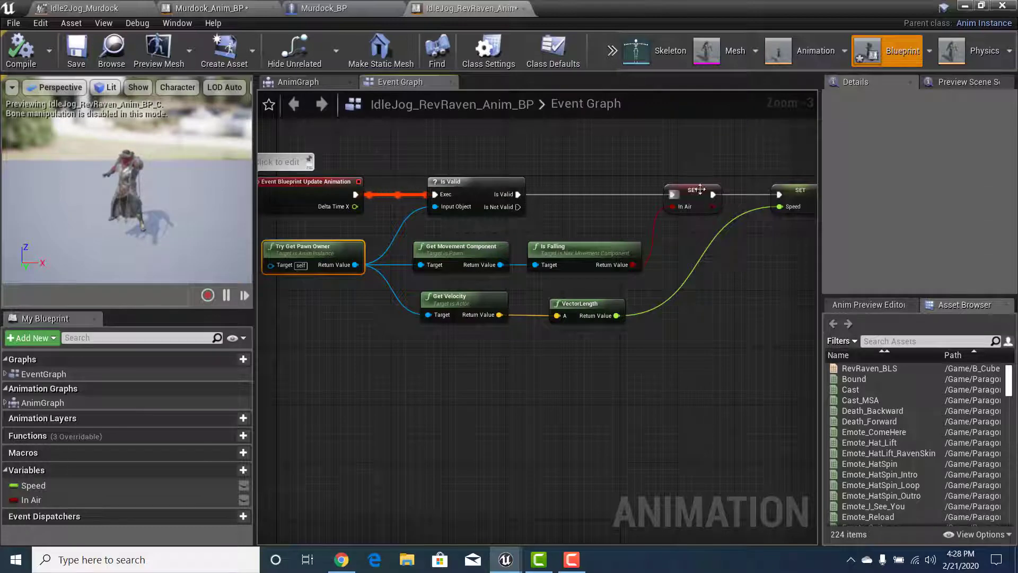
drag(685, 189, 679, 181)
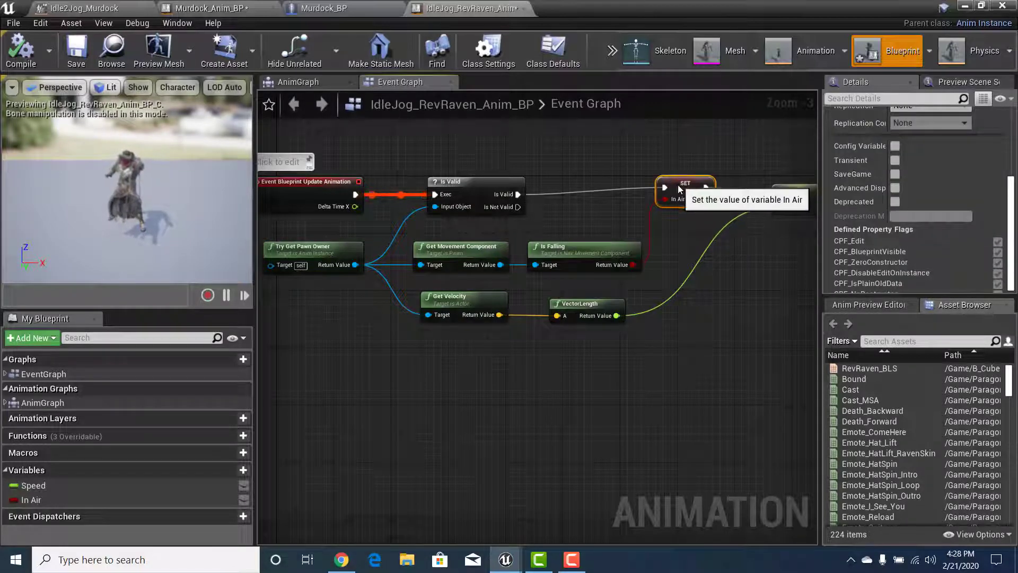
right_drag(744, 258, 706, 249)
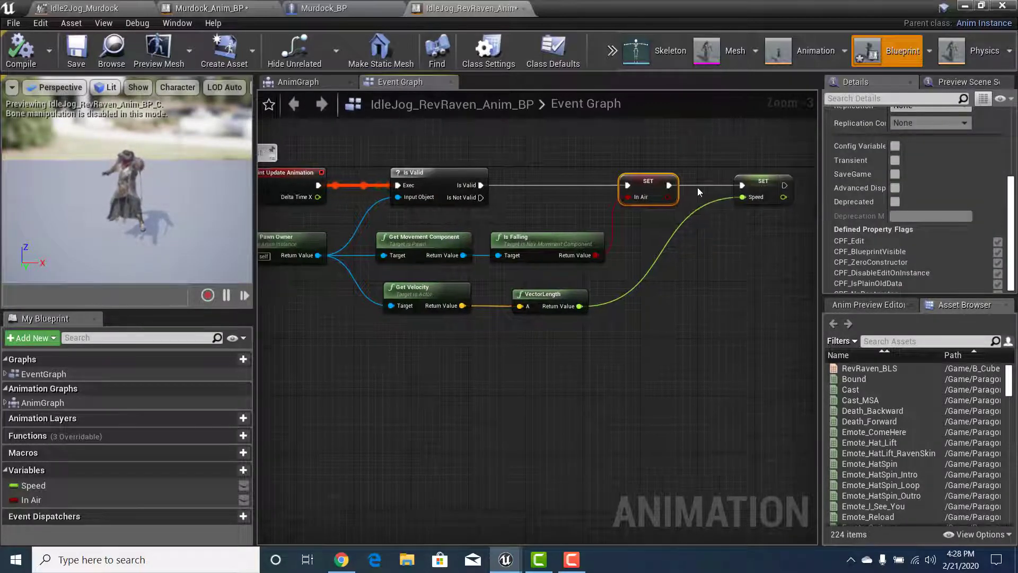
drag(746, 180, 740, 180)
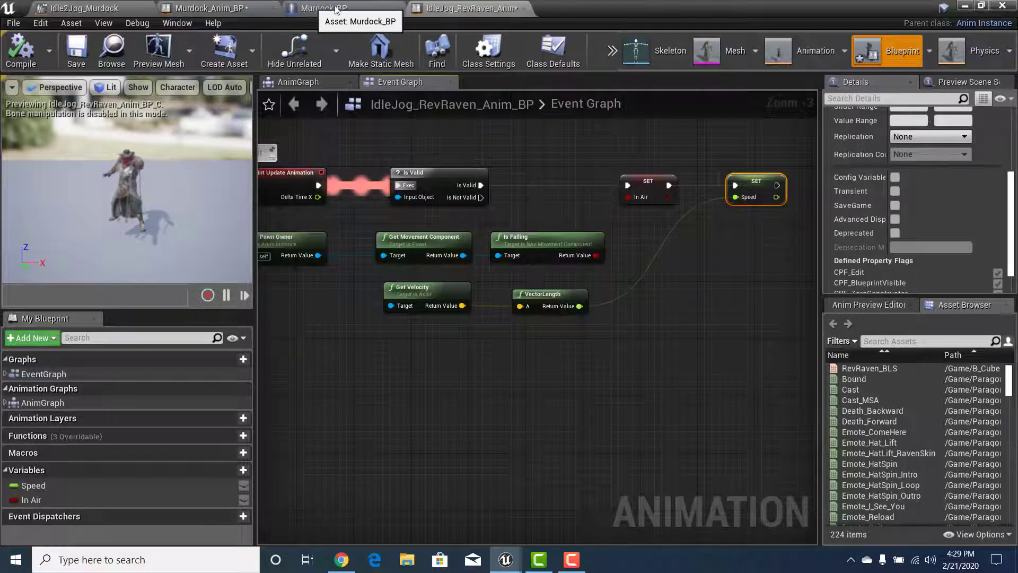
- In Murdock_Anim_BP, add an Is Valid node executed by Event Blueprint Update Animation, with Try Get Pawn Owner's Return Value as its Input Object
click(223, 7)
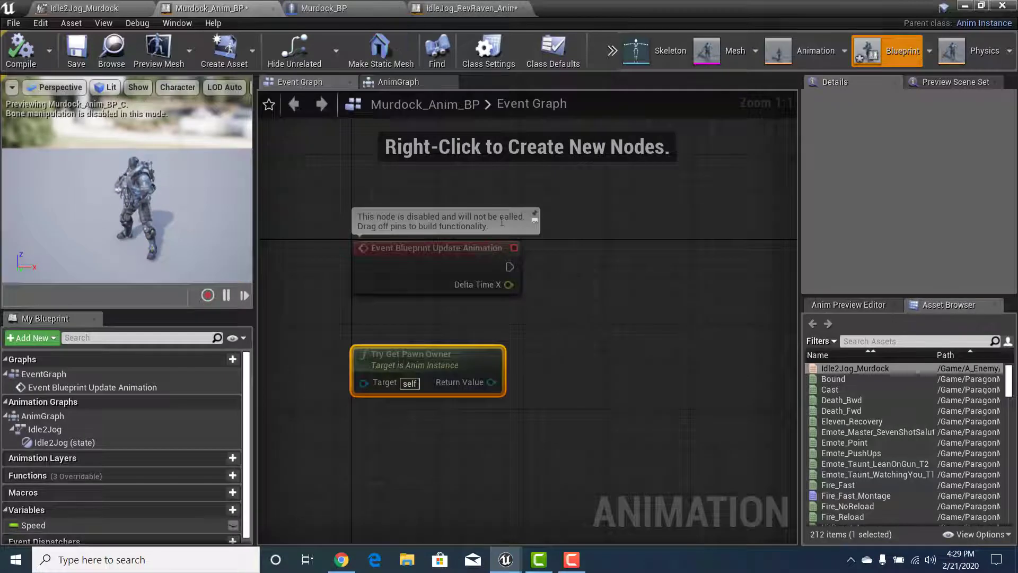
drag(510, 266, 576, 265)
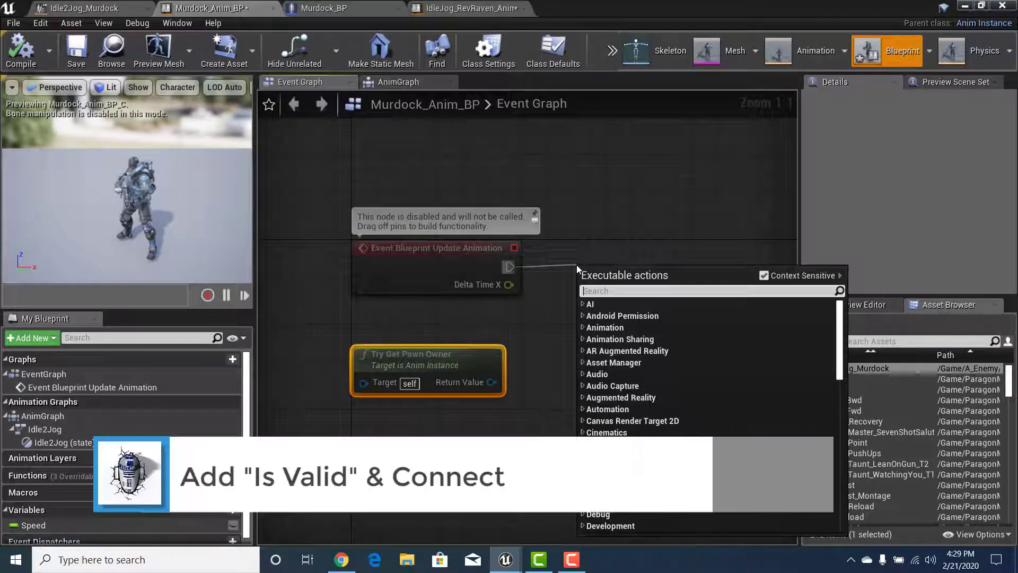
text(i)
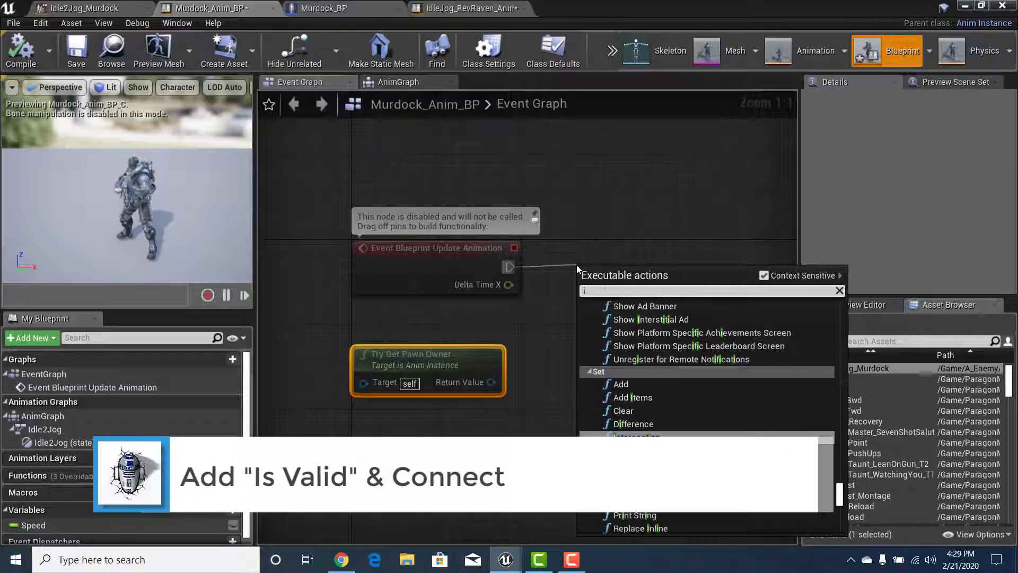
text(s val)
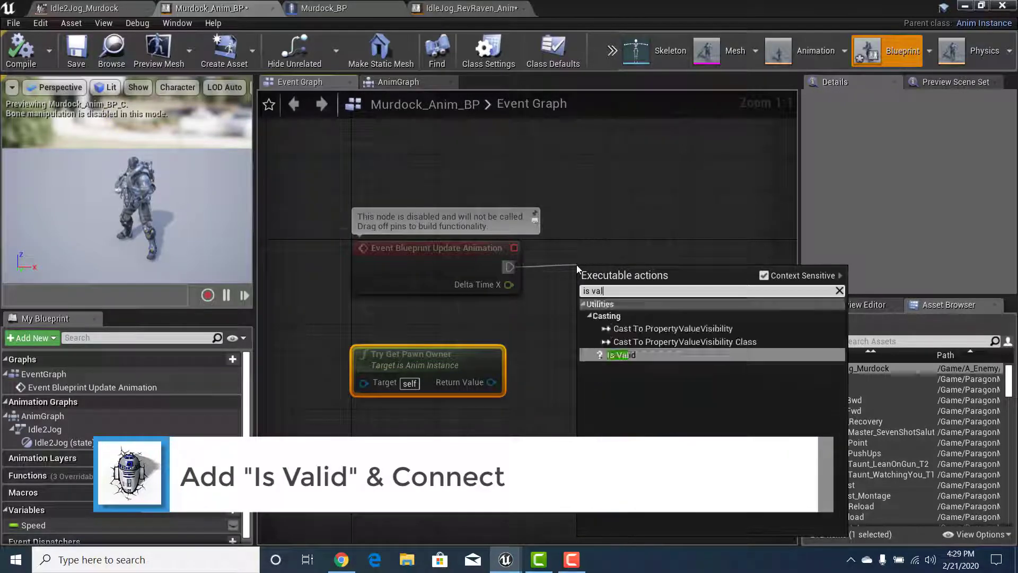
text(id)
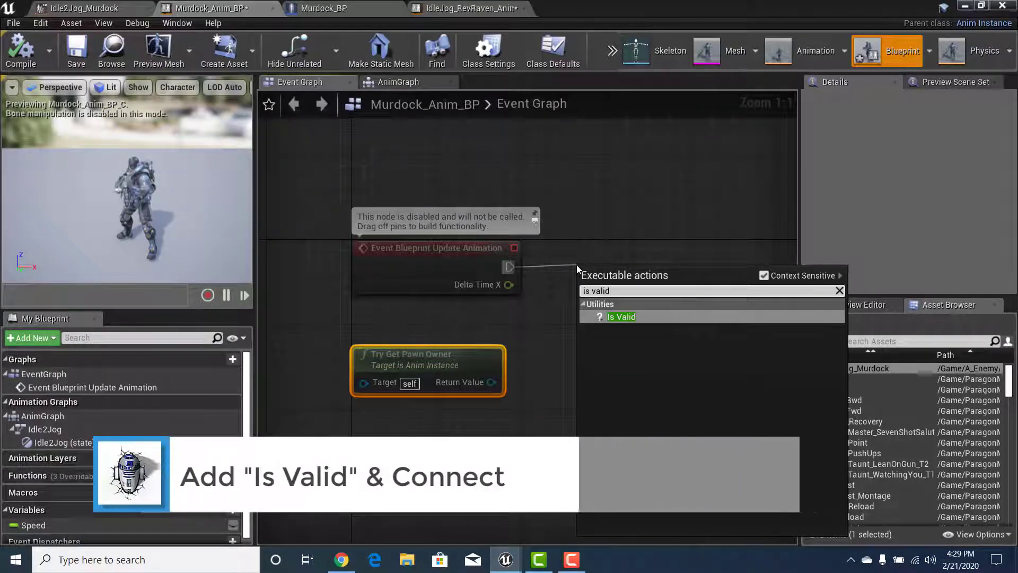
click(620, 317)
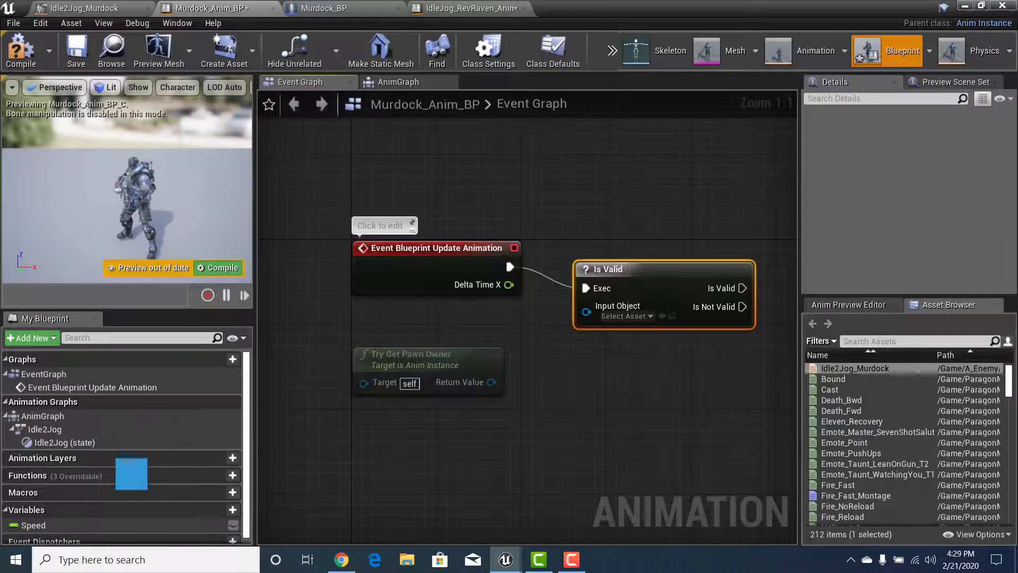
right_drag(658, 275, 635, 236)
drag(660, 254, 680, 231)
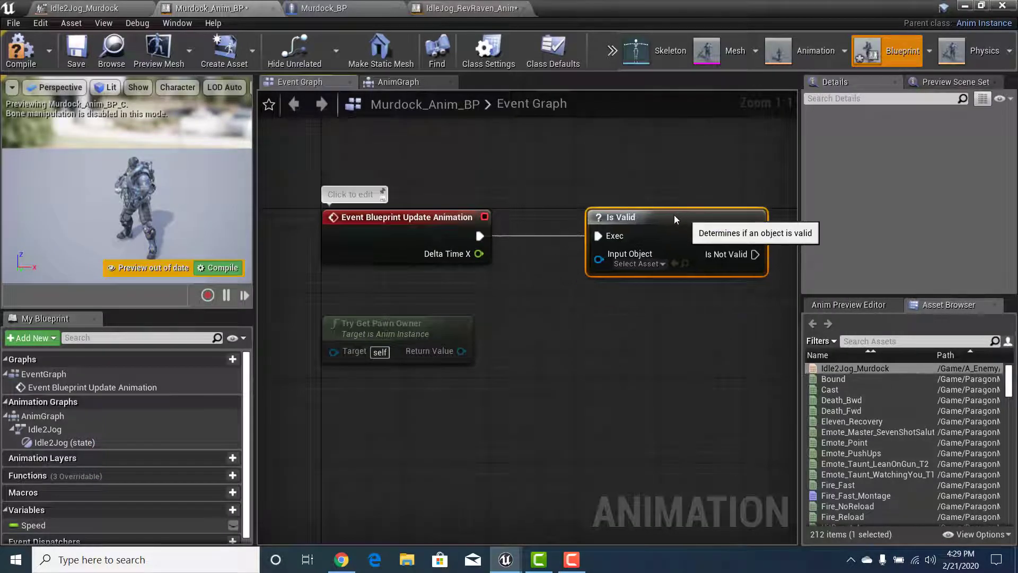
drag(461, 351, 588, 255)
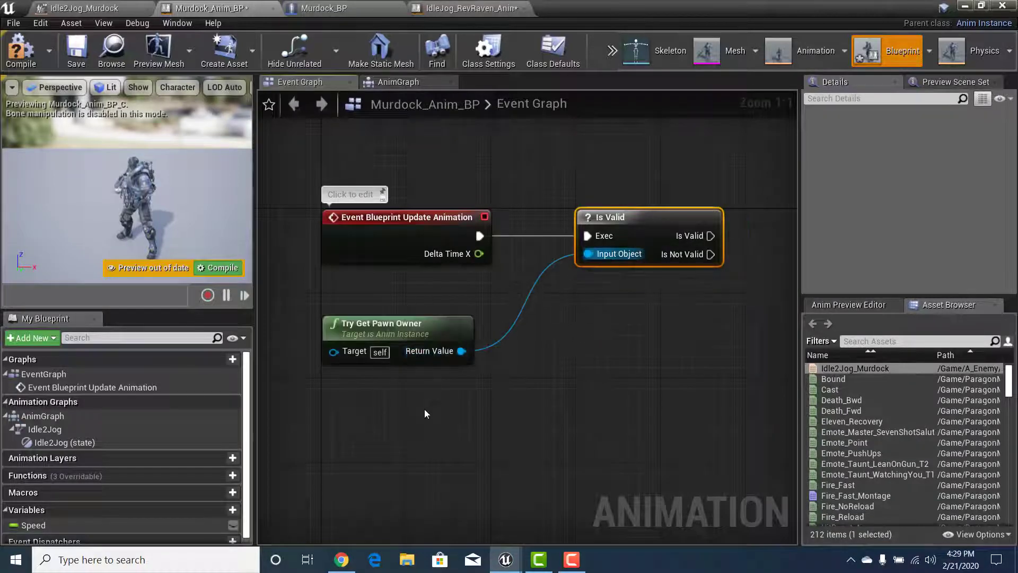
- Add a Get Velocity node targeting Try Get Pawn Owner's Return Value and place it well below the Is Valid node
right_drag(425, 375, 444, 317)
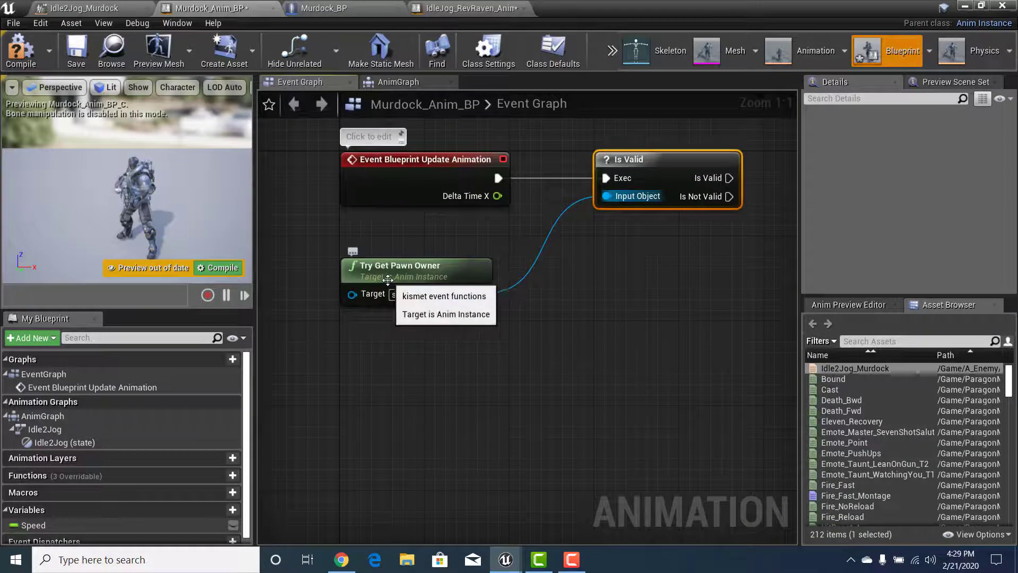
right_drag(445, 347, 415, 330)
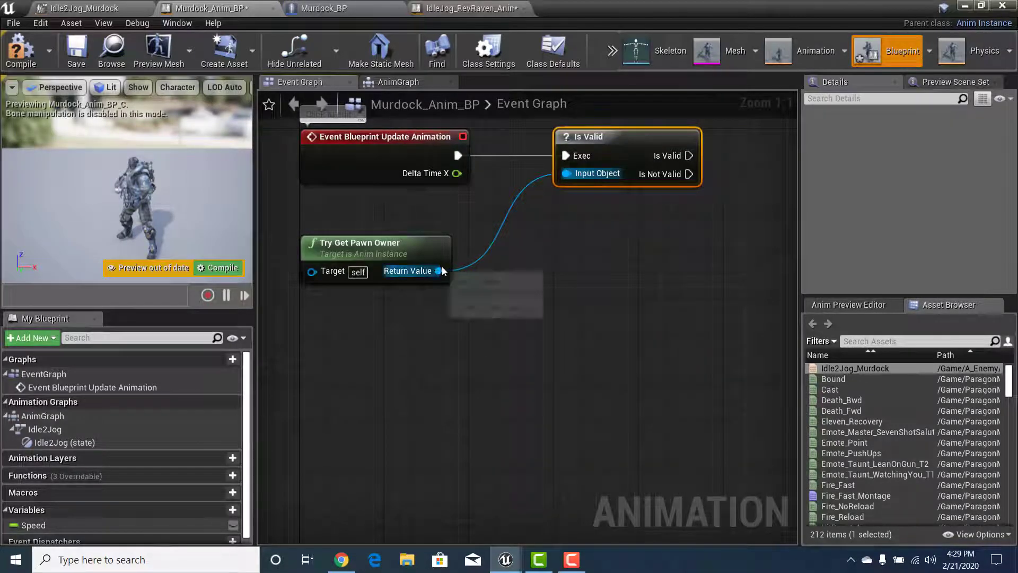
ctrl+drag(439, 271, 518, 357)
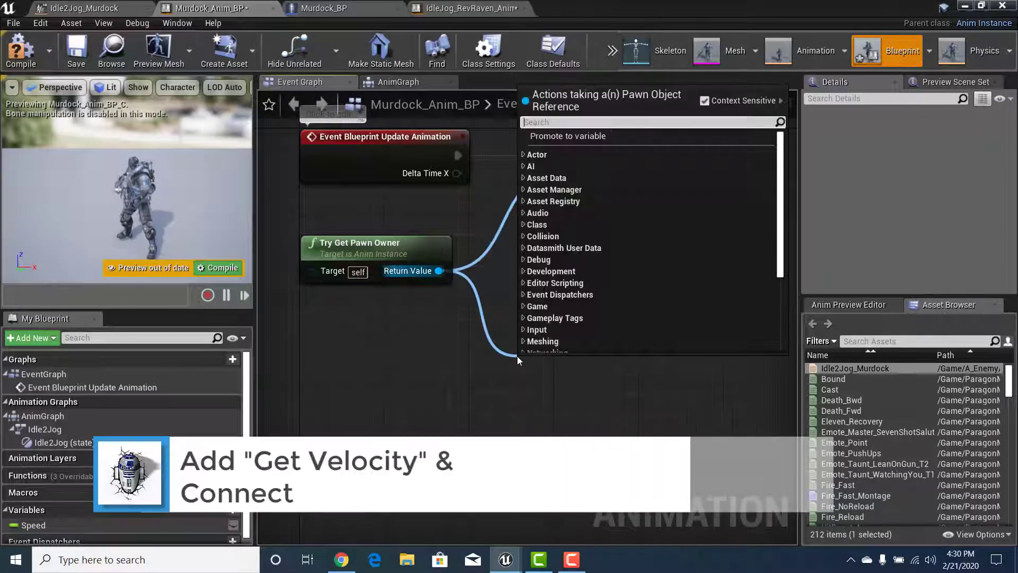
text(get veloc)
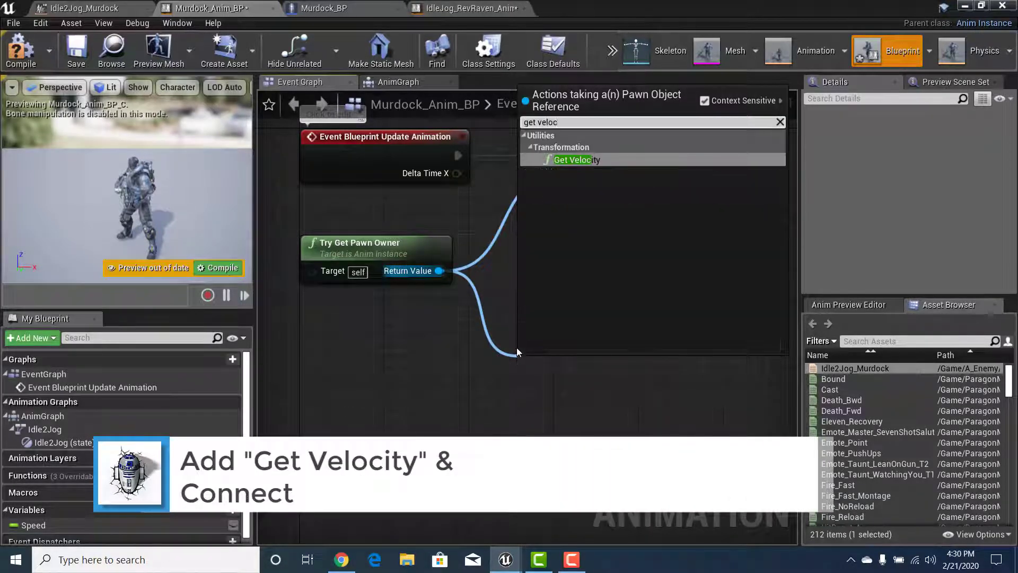
click(583, 160)
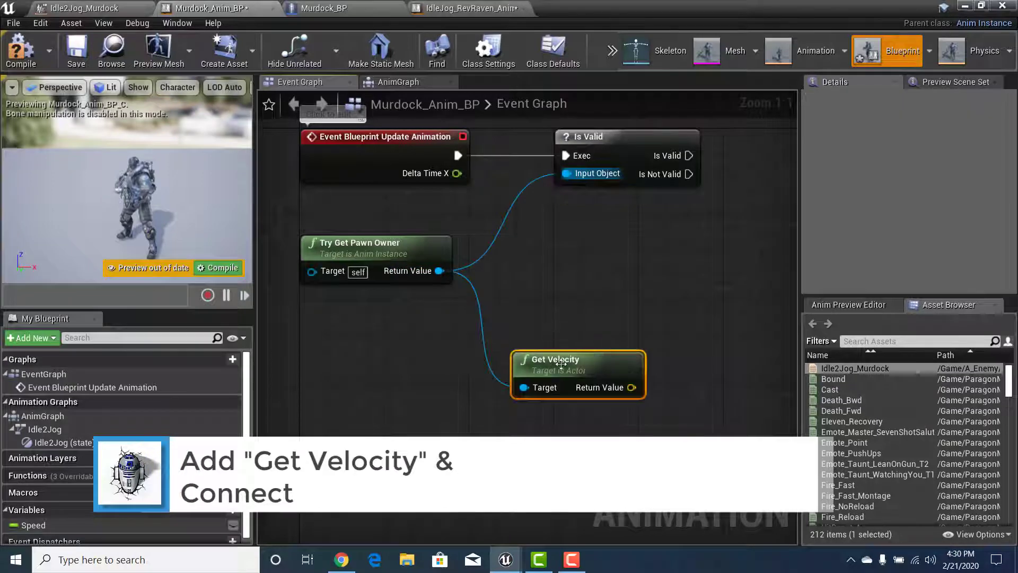
drag(584, 358, 637, 360)
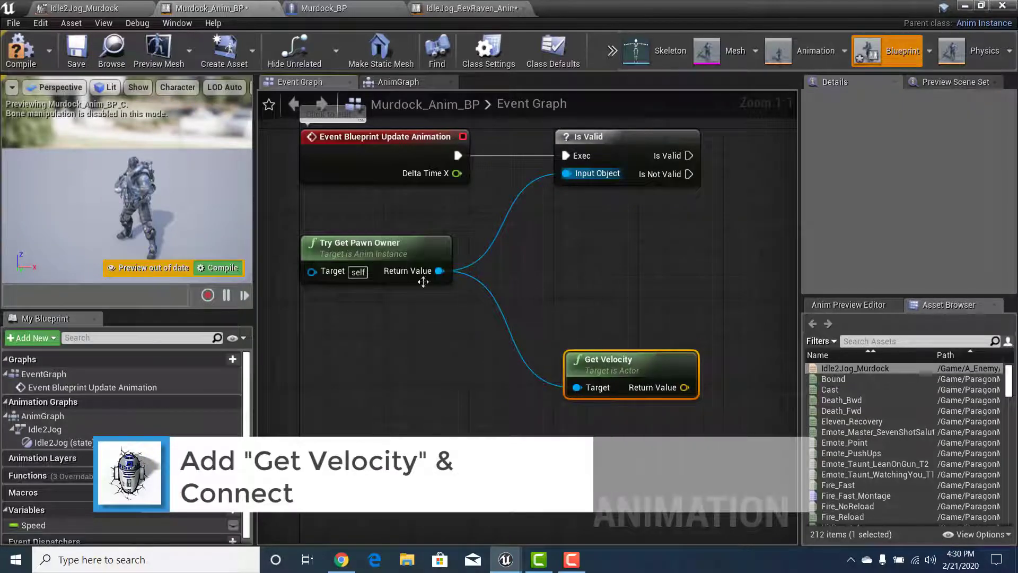
drag(439, 271, 543, 272)
text(get move)
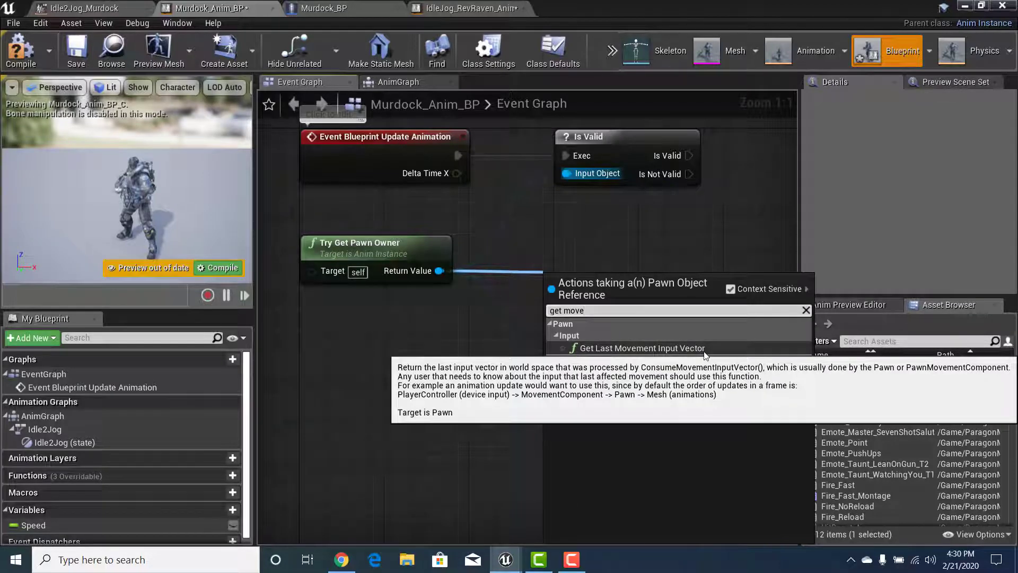
click(467, 8)
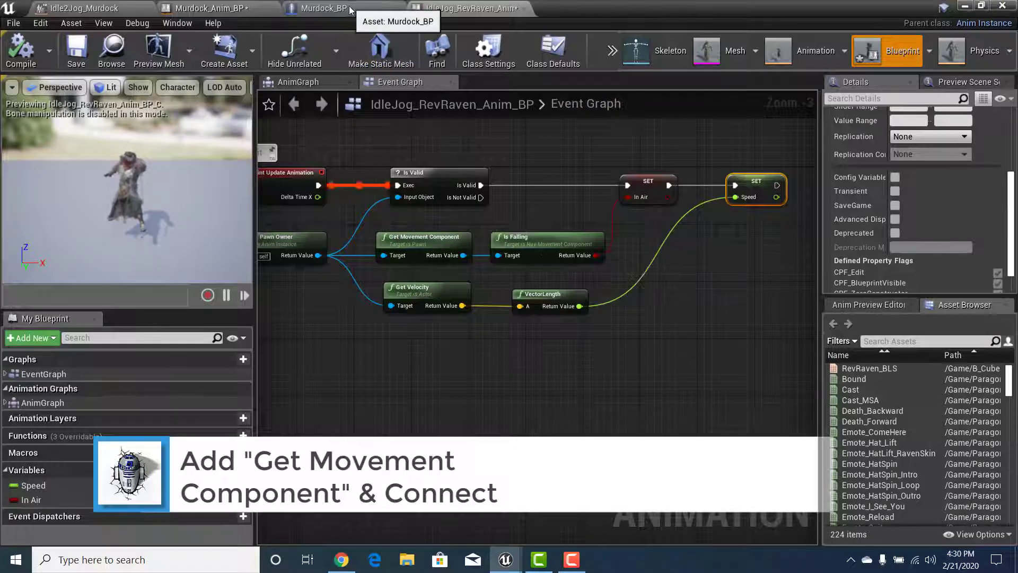
click(212, 8)
- Add a Get Movement Component node targeting Try Get Pawn Owner's Return Value, aligned beneath Is Valid, and shift Get Velocity slightly left
drag(439, 270, 609, 269)
text(get move)
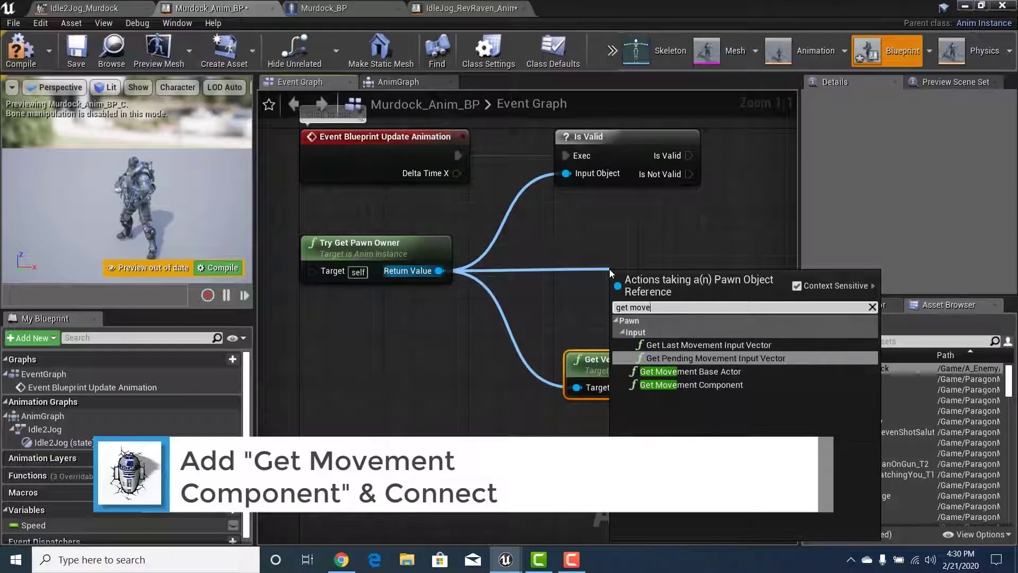
text(,one)
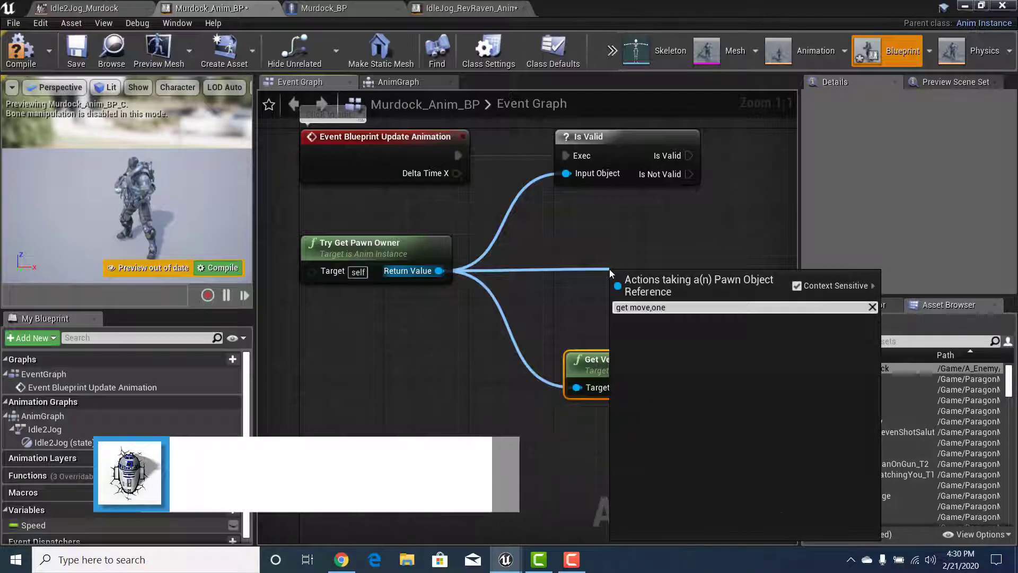
key(BackSpace)
key(BackSpace)
key(BackSpace)
key(BackSpace)
text(ment)
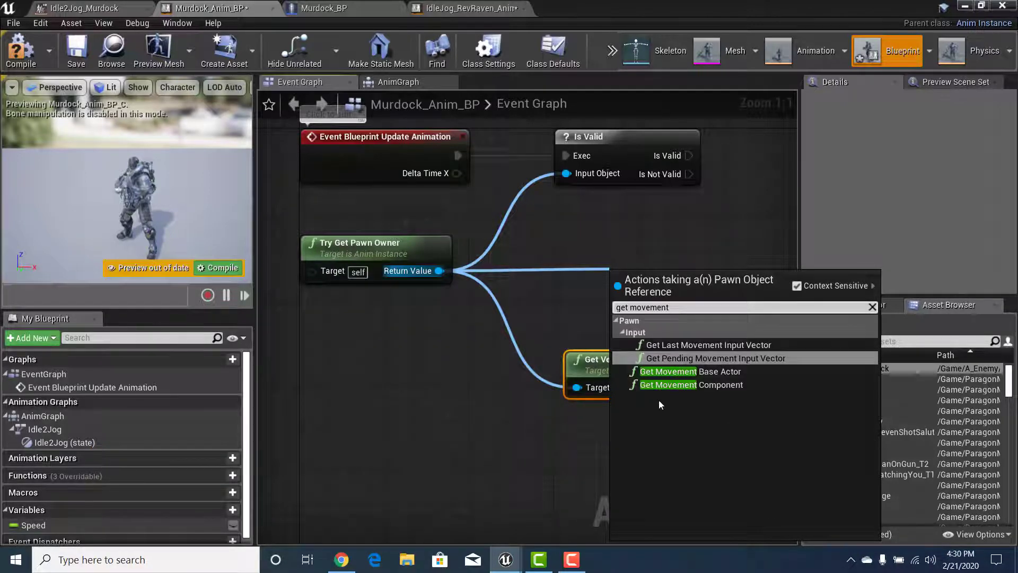
click(677, 383)
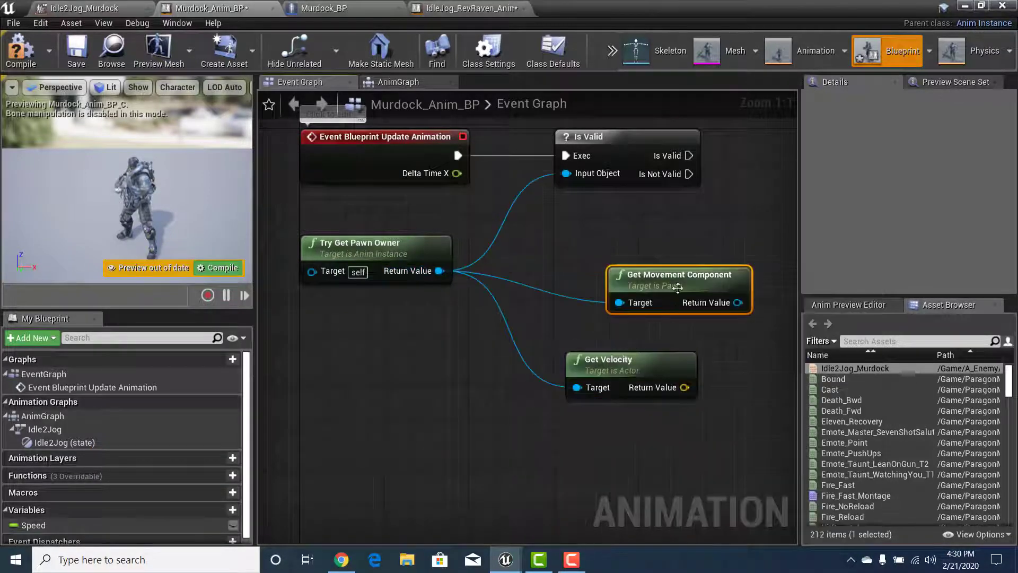
drag(631, 272, 579, 241)
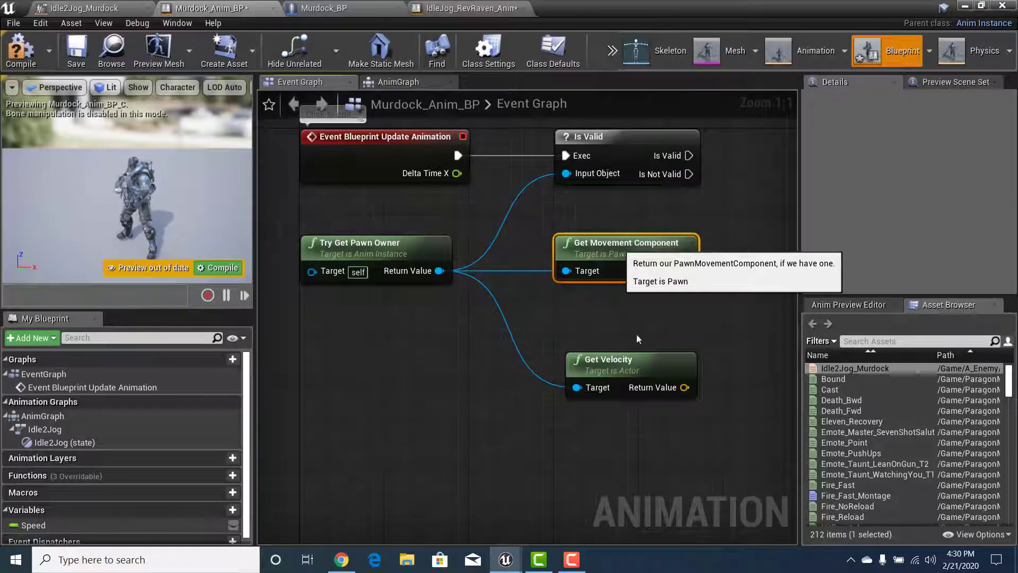
drag(644, 381, 622, 378)
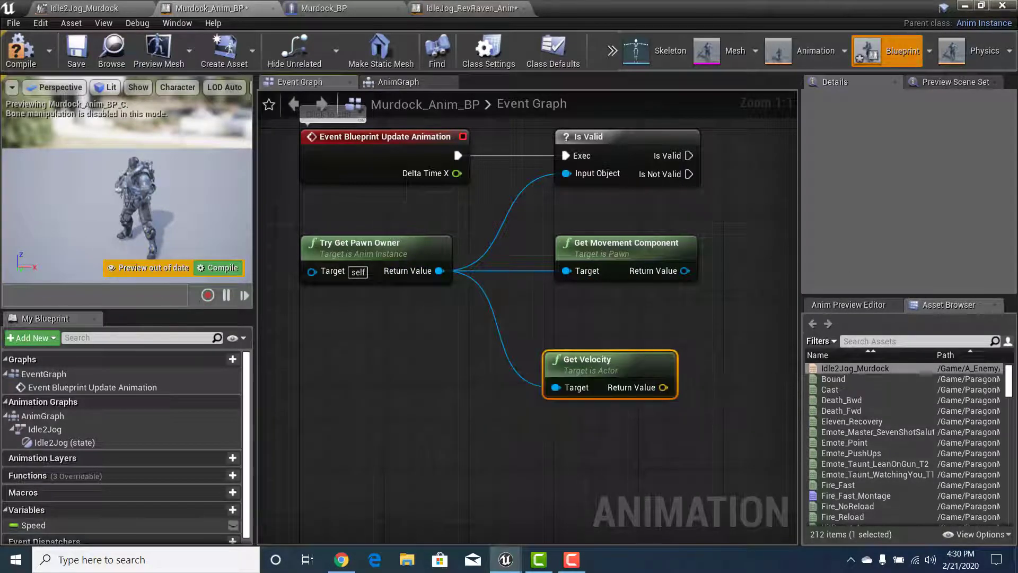
- Create a new variable named InAir in Murdock_Anim_BP
right_drag(674, 285, 626, 288)
right_drag(559, 355, 488, 382)
right_drag(599, 310, 643, 297)
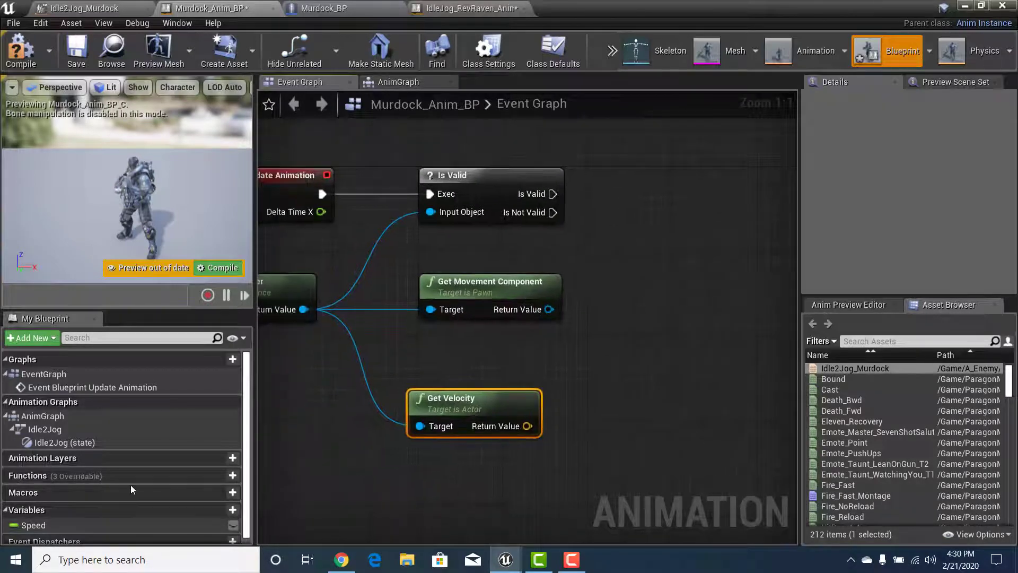
scroll(135, 509, down, 1)
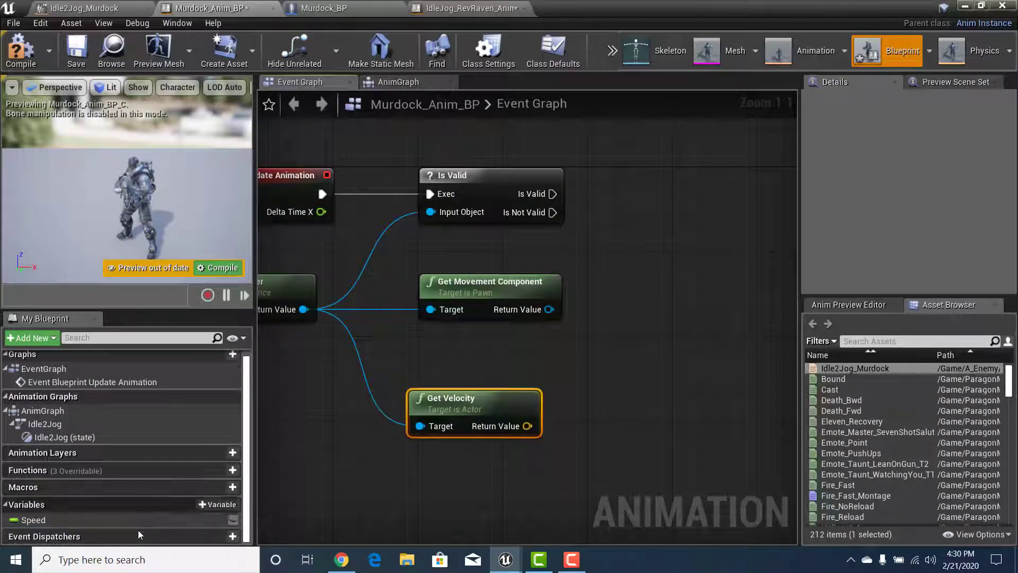
click(232, 505)
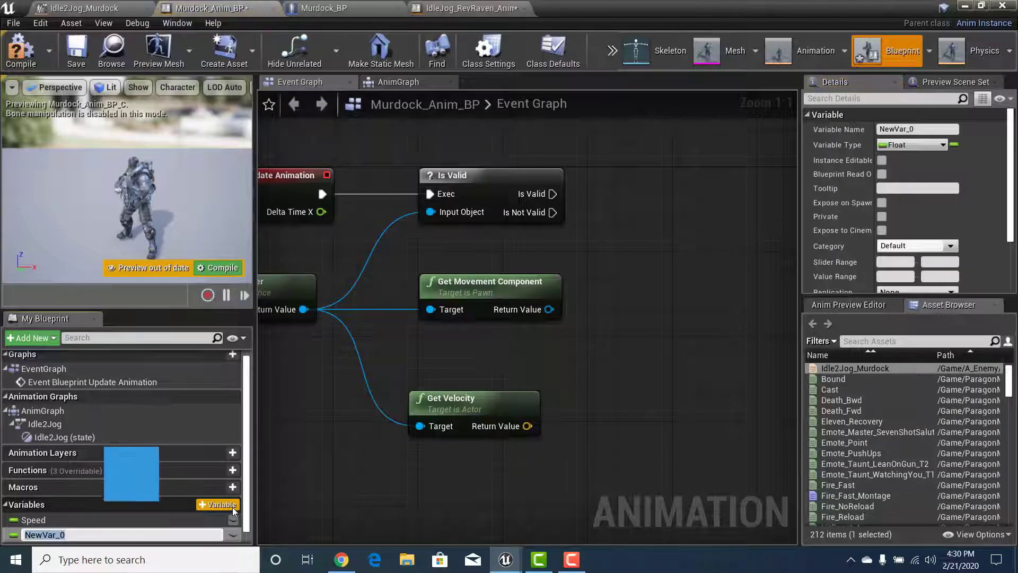
text(Is)
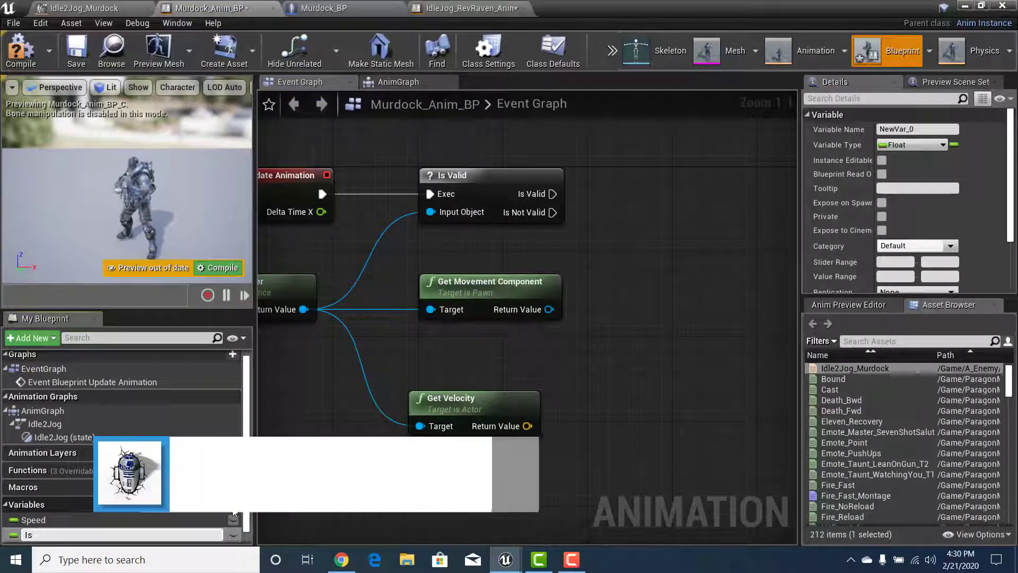
text(Fall)
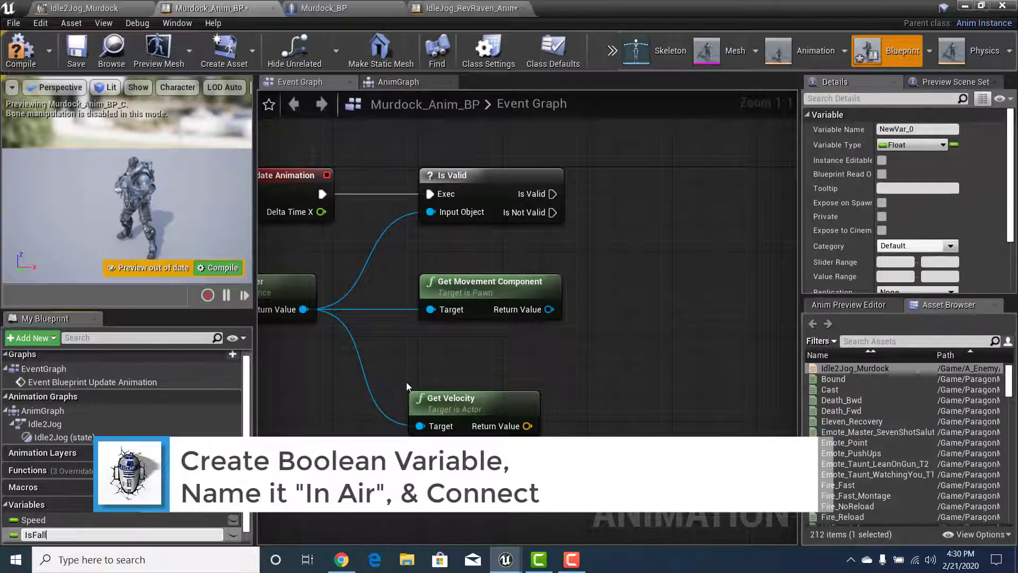
text(in)
key(BackSpace)
key(BackSpace)
text(IN)
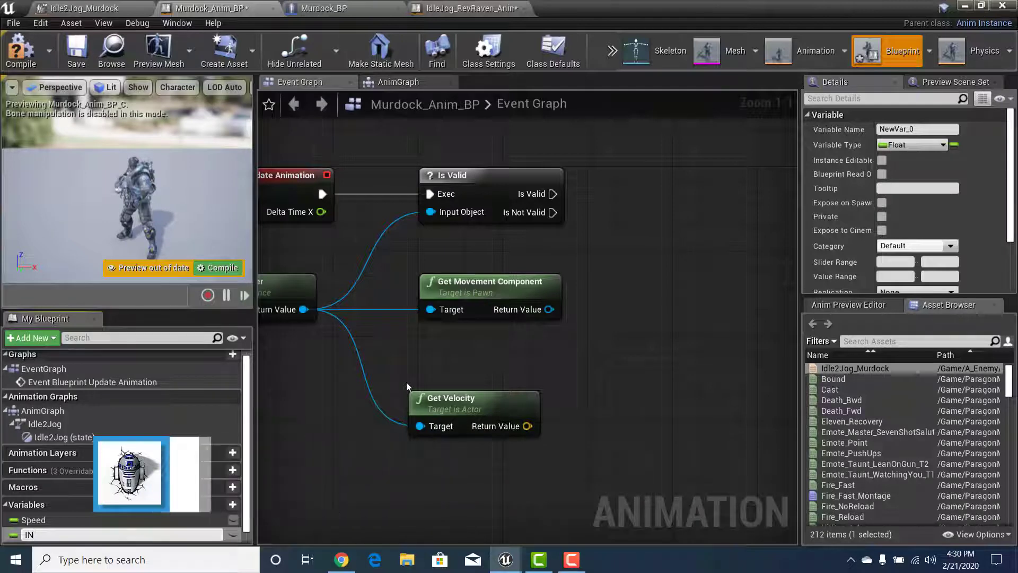
key(BackSpace)
text(nAir)
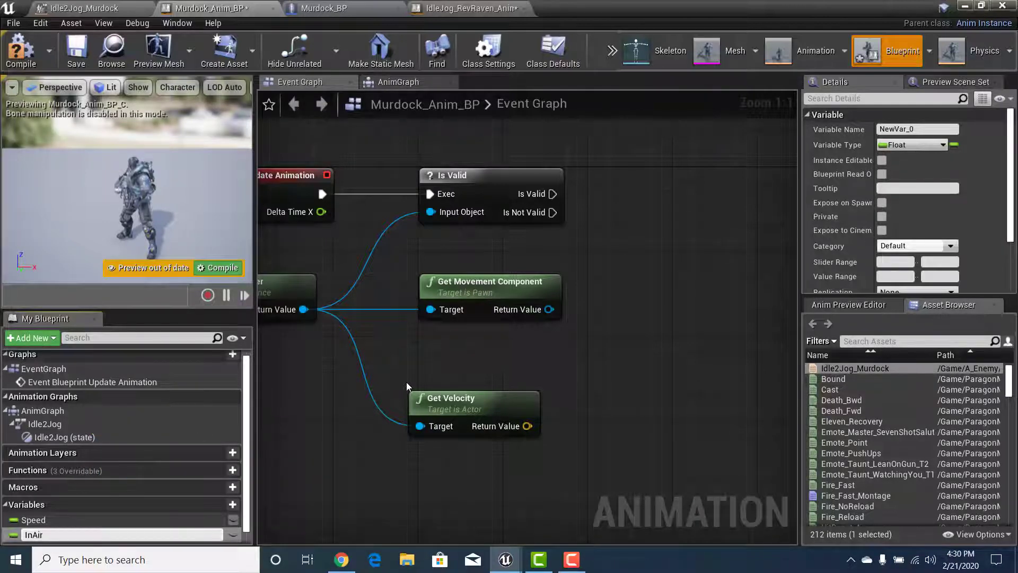
key(Return)
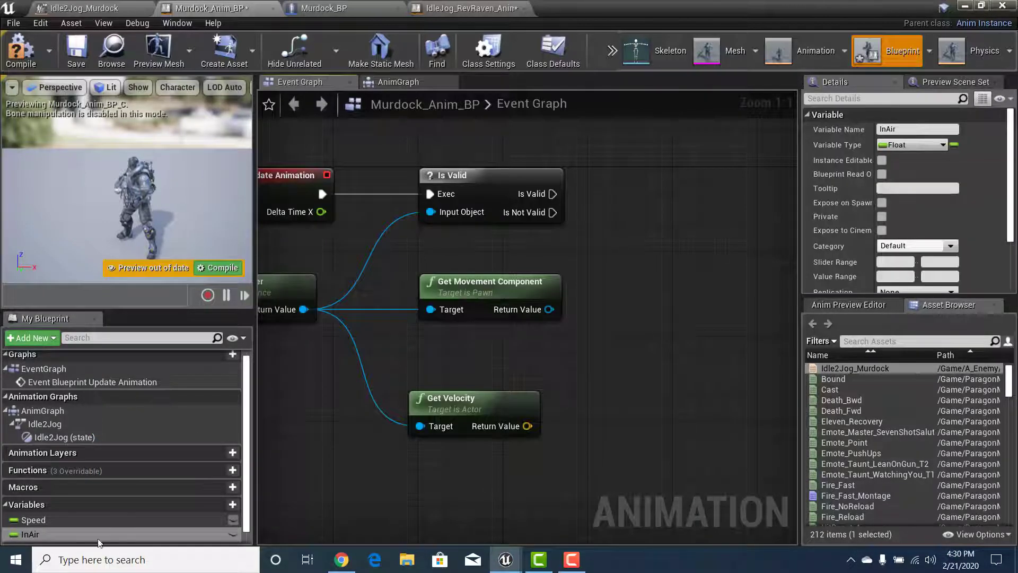
- Change the InAir variable's type to Boolean
key(F2)
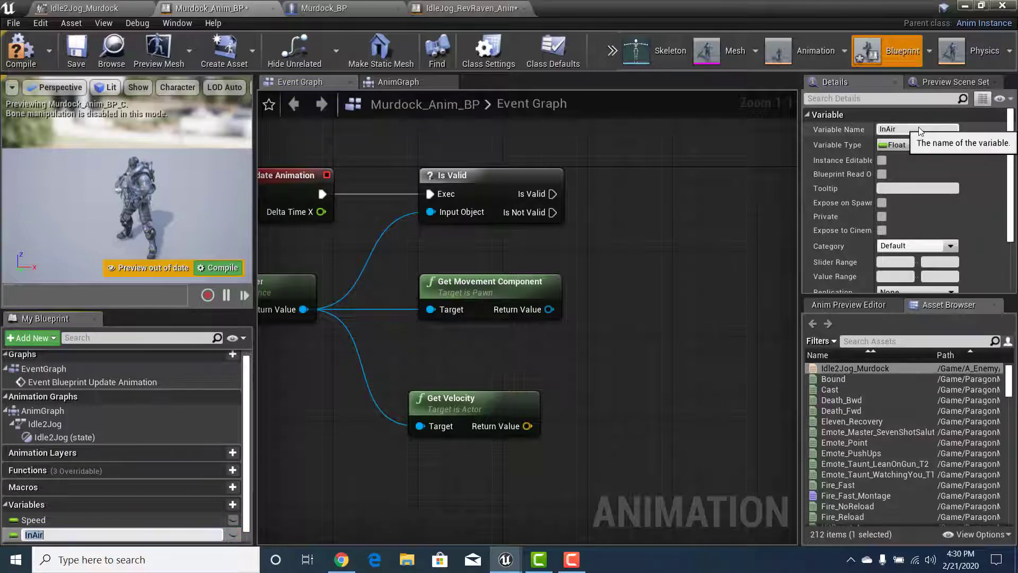
key(Return)
click(933, 146)
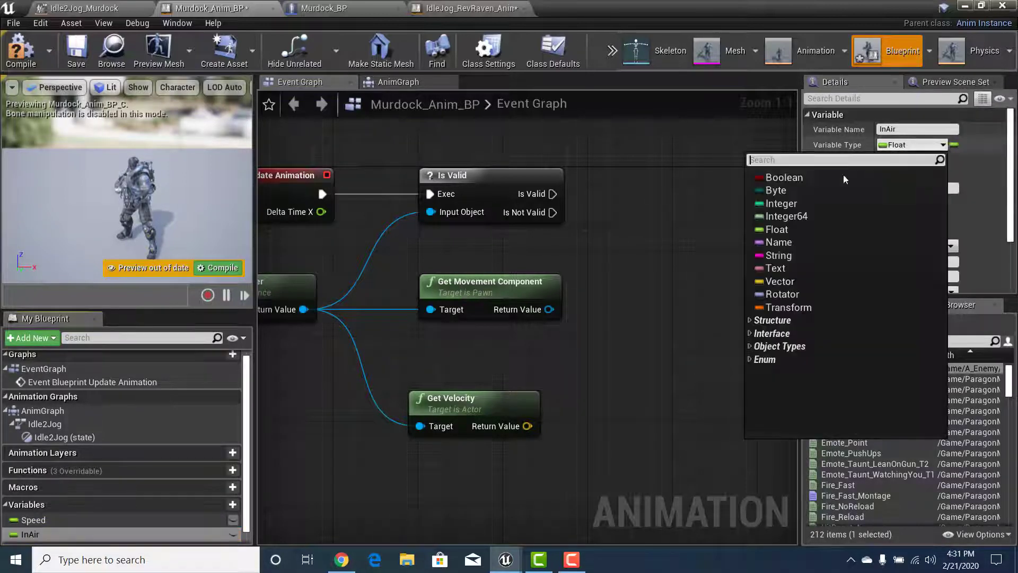
click(808, 178)
- Add a Set InAir node level with the Is Valid node and execute it from the Is Valid output
right_drag(676, 272, 595, 273)
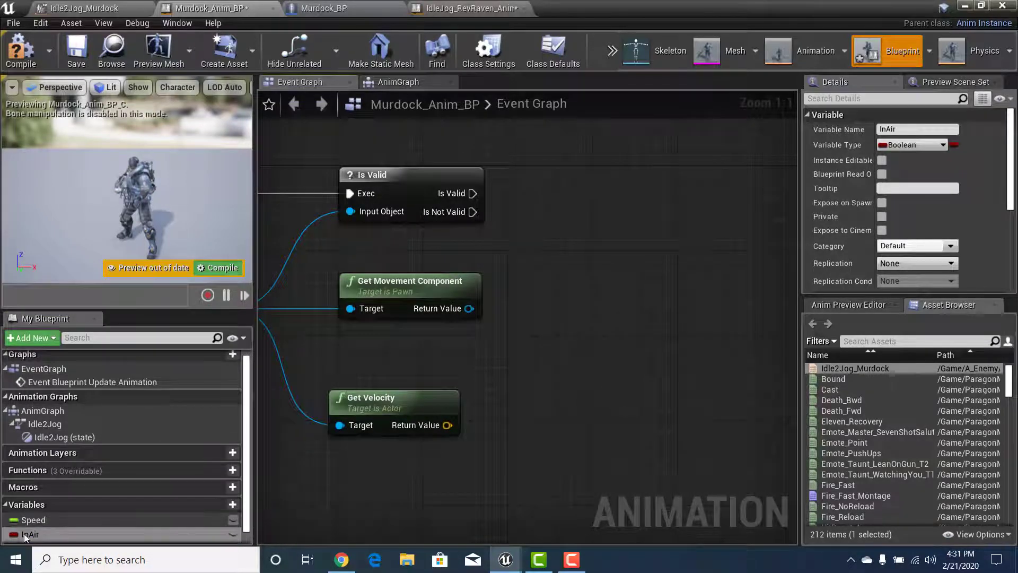
drag(37, 531, 617, 180)
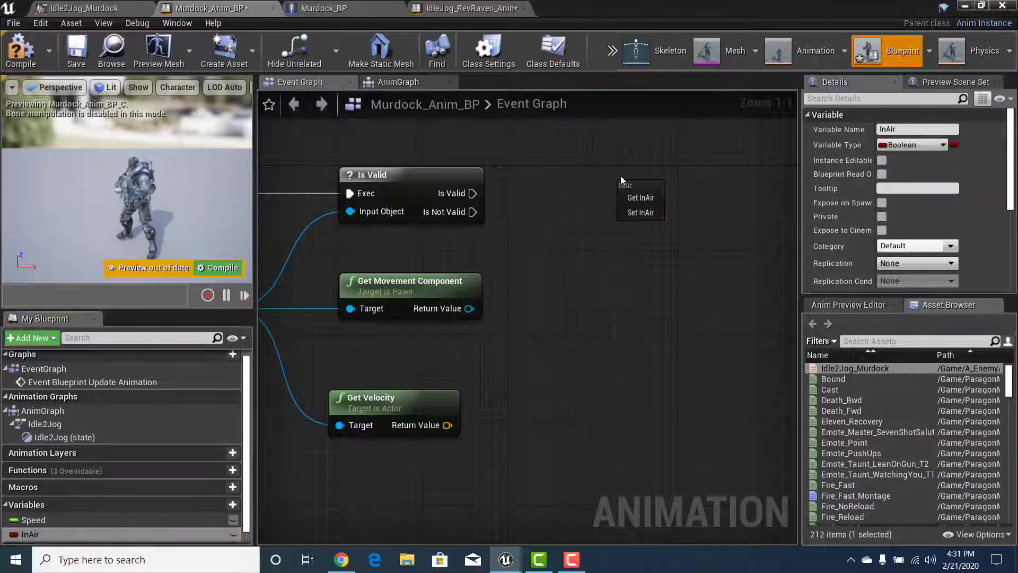
click(642, 212)
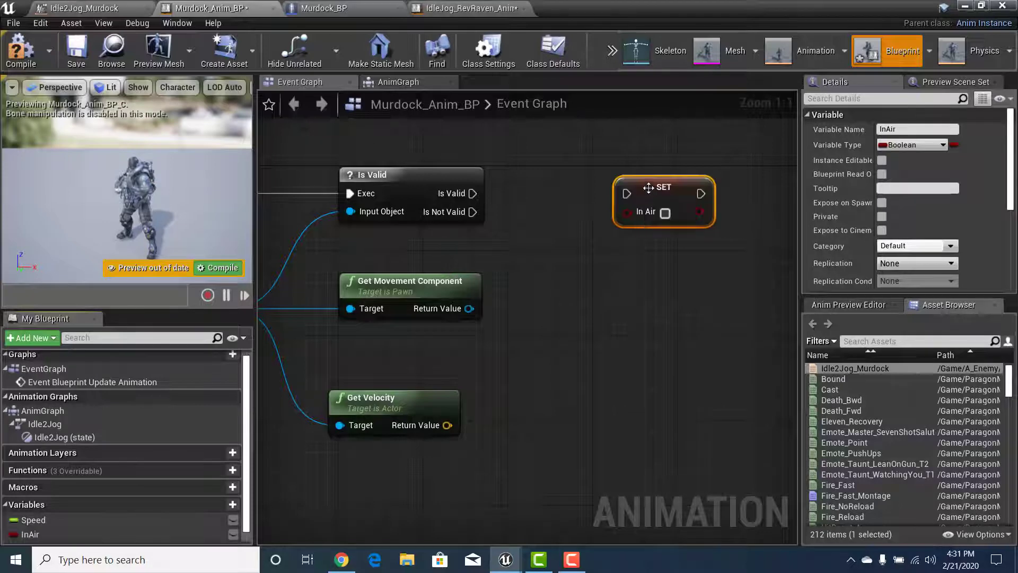
drag(474, 193, 705, 186)
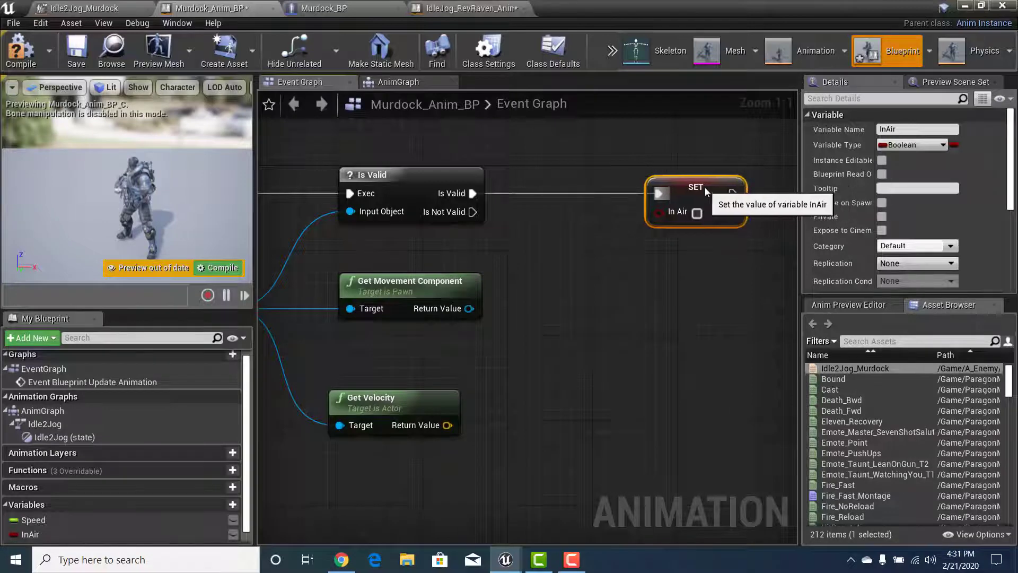
- Add a Set Speed node beyond Set InAir, executed by Set InAir's output and aligned with it
right_drag(705, 261, 593, 266)
right_drag(662, 164, 593, 163)
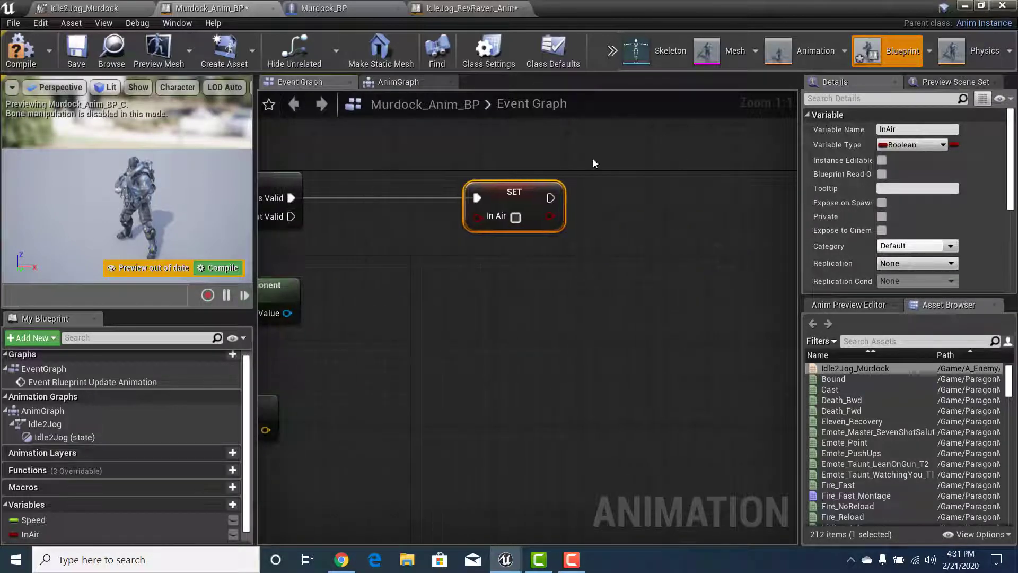
ctrl+drag(44, 517, 661, 194)
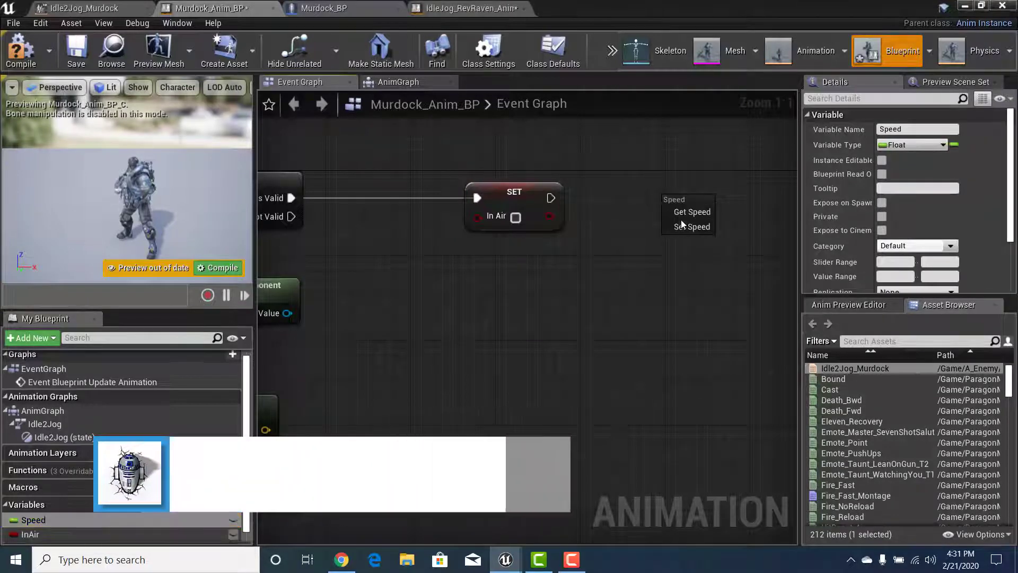
click(690, 227)
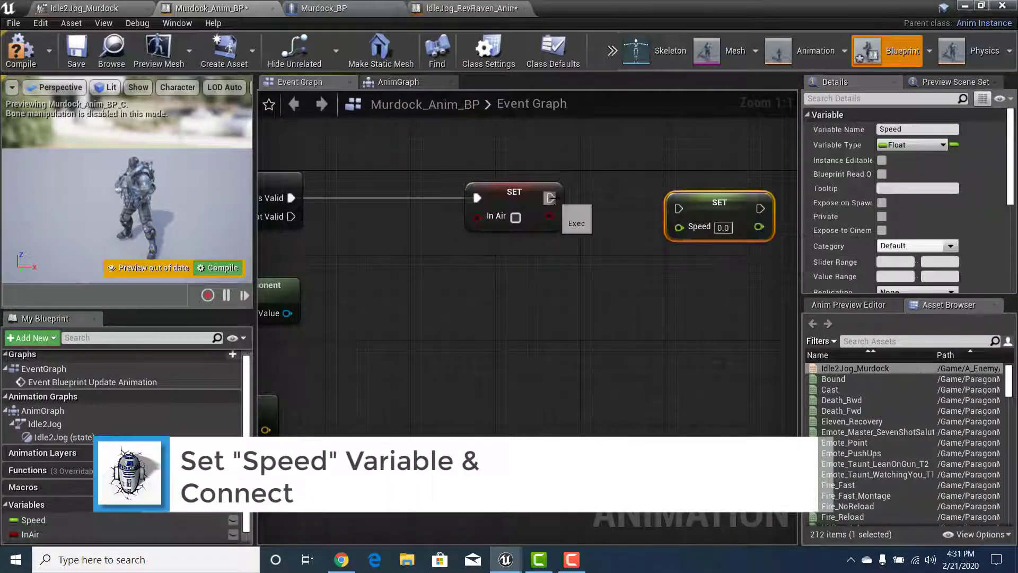
drag(549, 198, 682, 194)
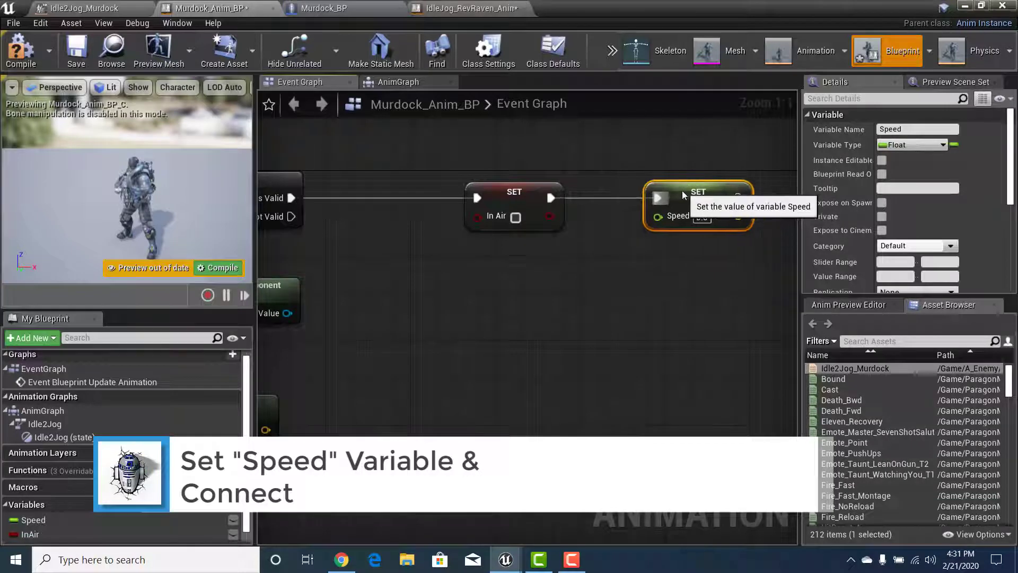
- Add an Is Falling node targeting Get Movement Component's Return Value and connect its Return Value to Set InAir's In Air input
right_drag(476, 387, 586, 335)
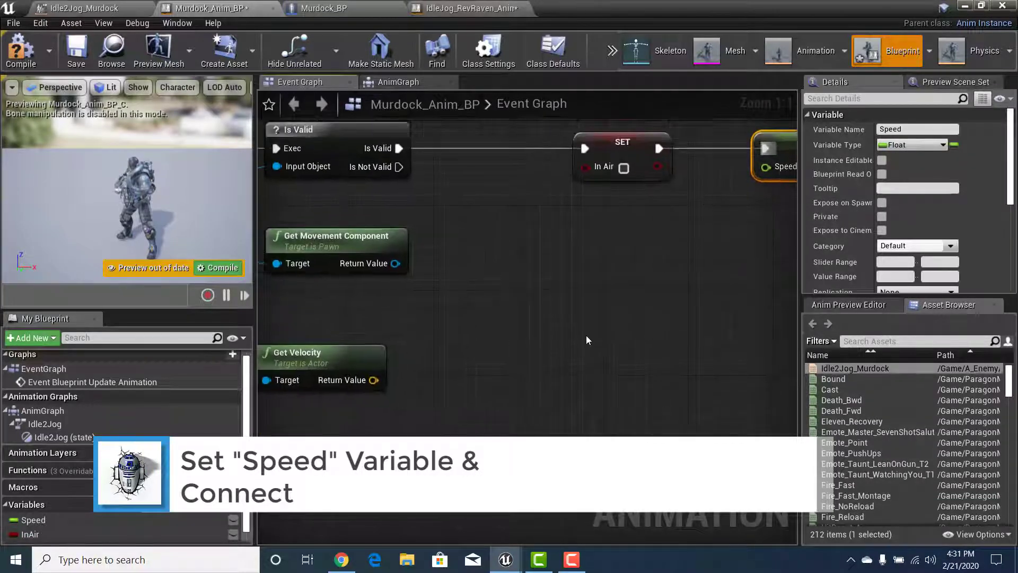
scroll(586, 335, down, 2)
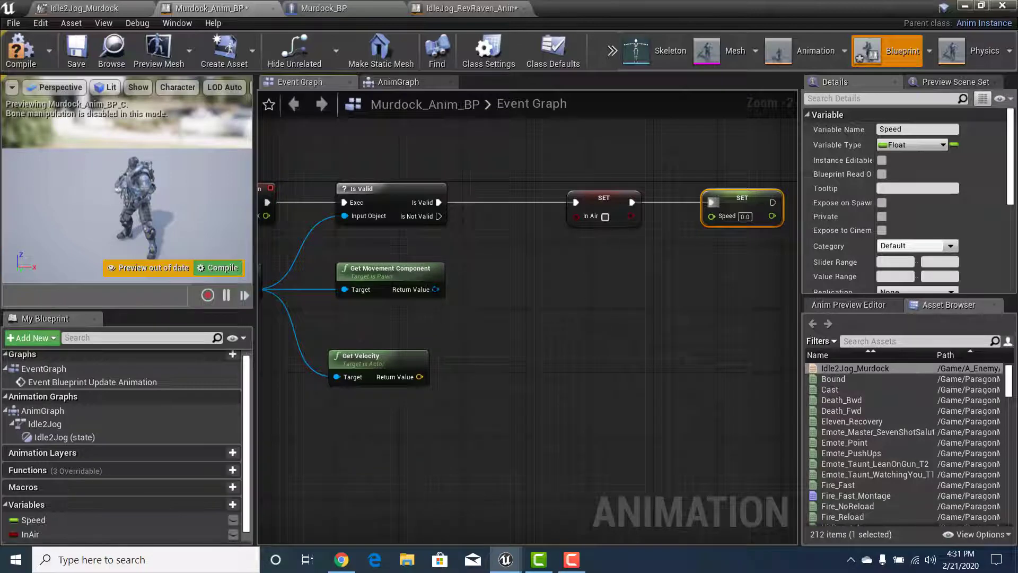
drag(435, 289, 476, 290)
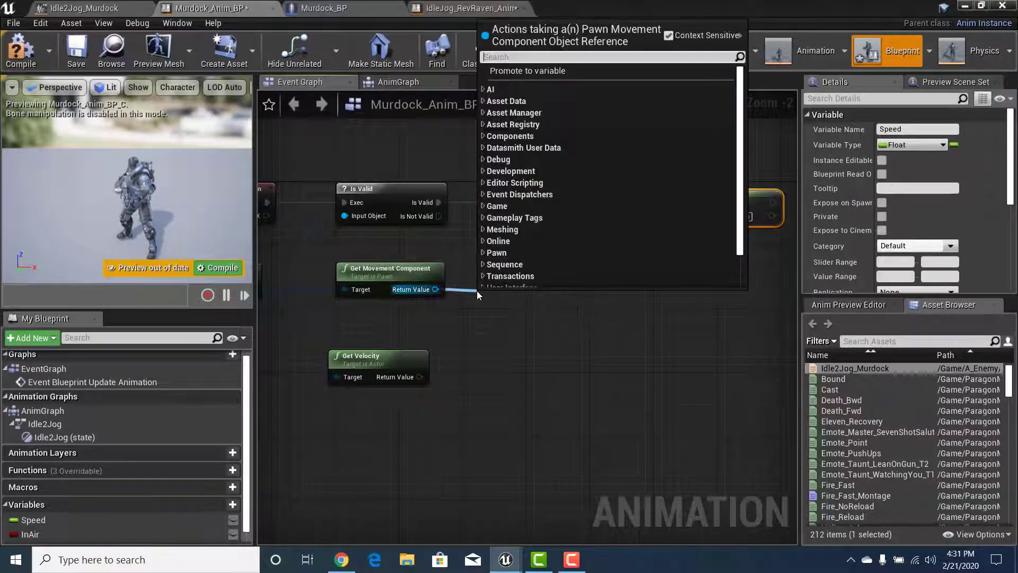
text(is fallin)
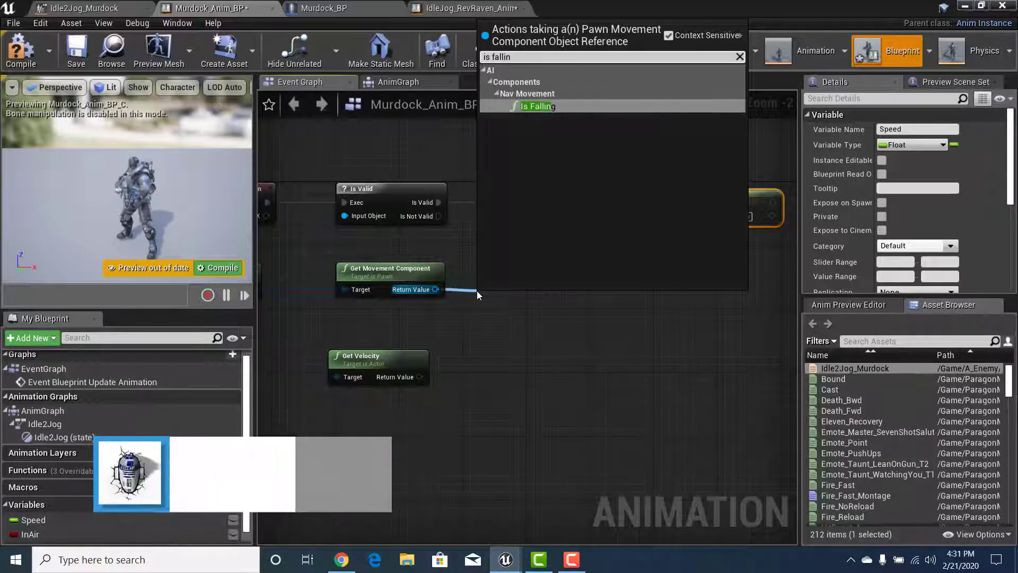
click(540, 106)
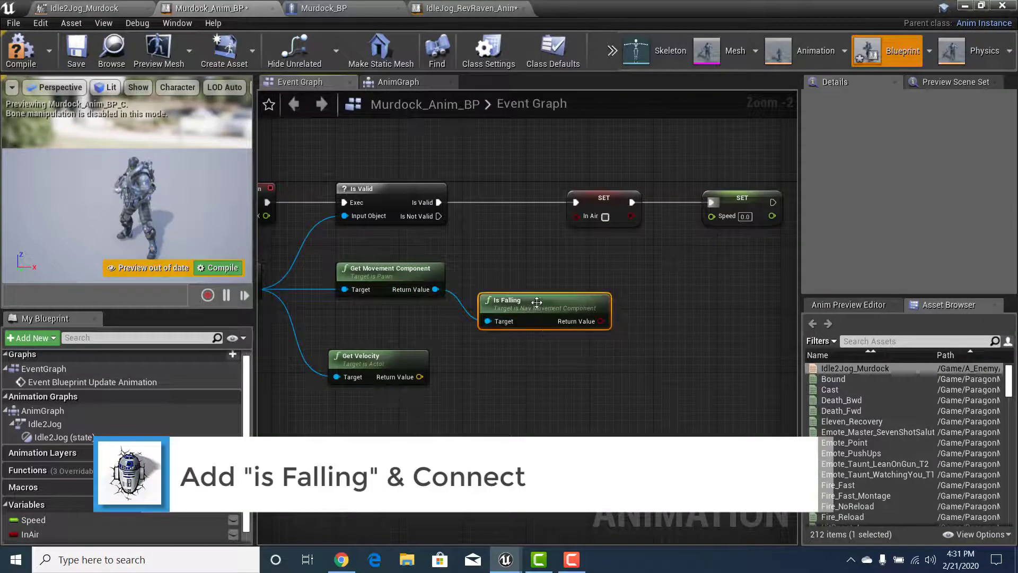
drag(537, 301, 524, 272)
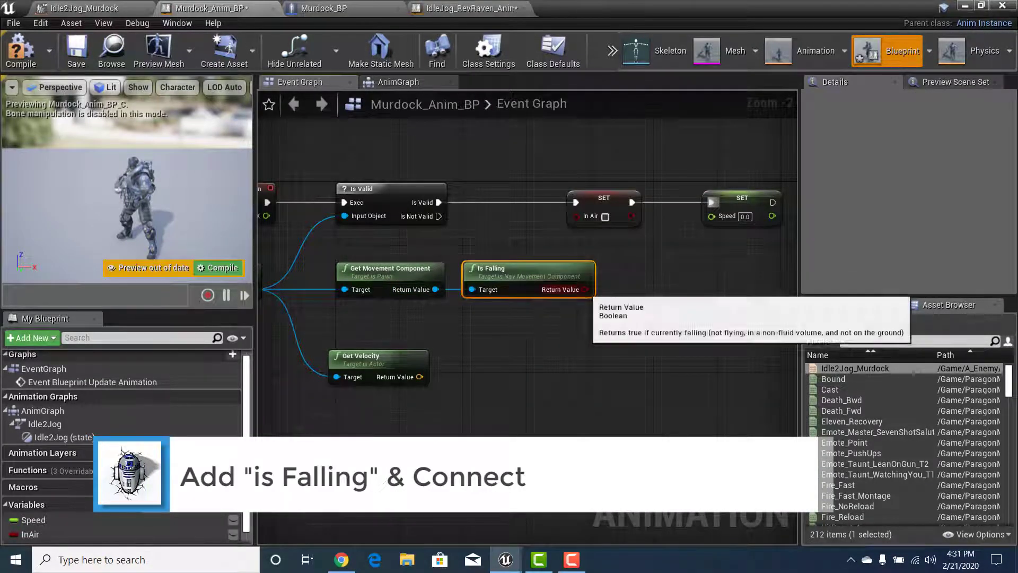
drag(585, 289, 603, 226)
right_drag(613, 290, 562, 302)
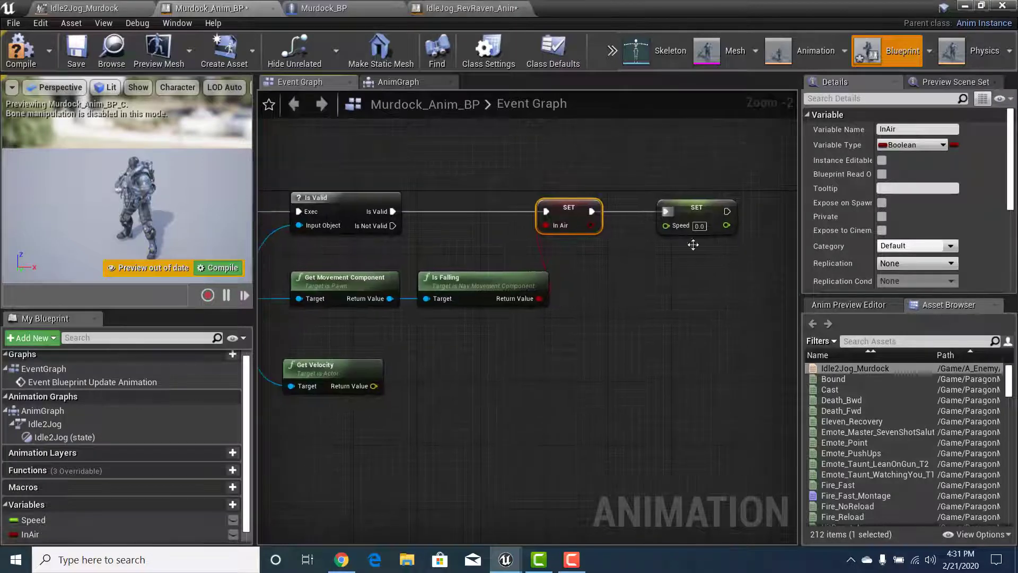
right_drag(534, 350, 590, 317)
drag(430, 354, 466, 355)
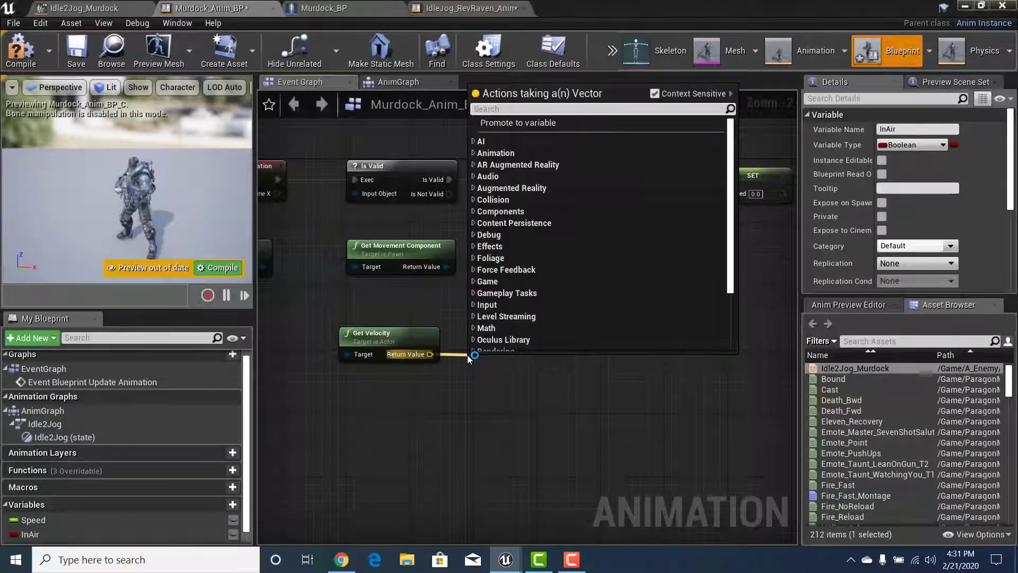
text(leng)
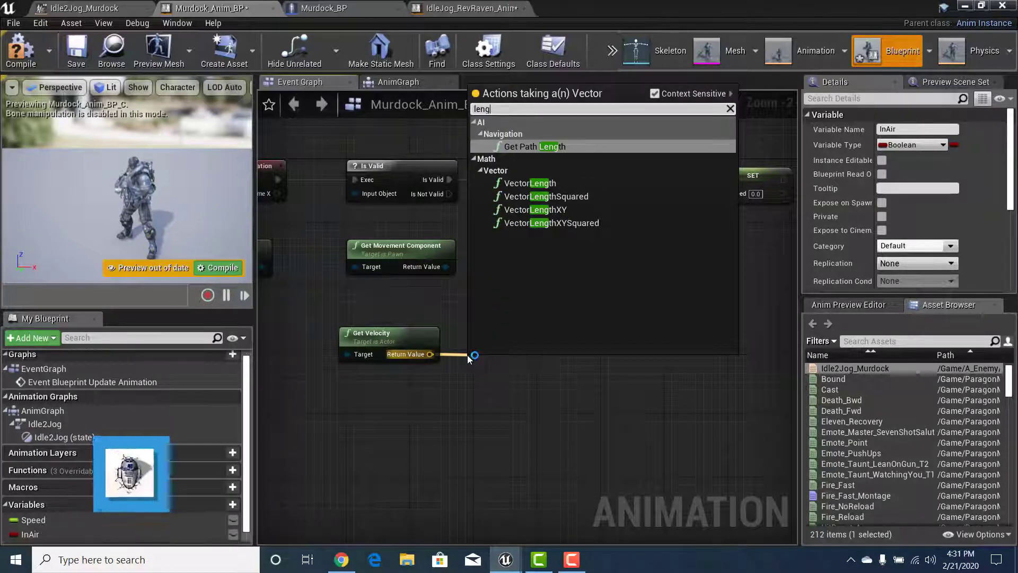
click(537, 184)
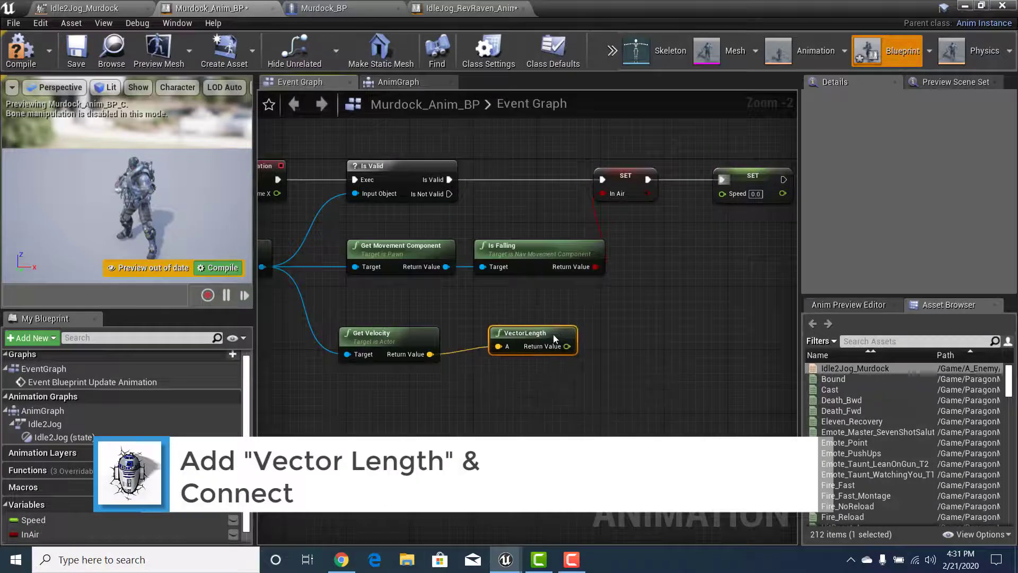
click(470, 7)
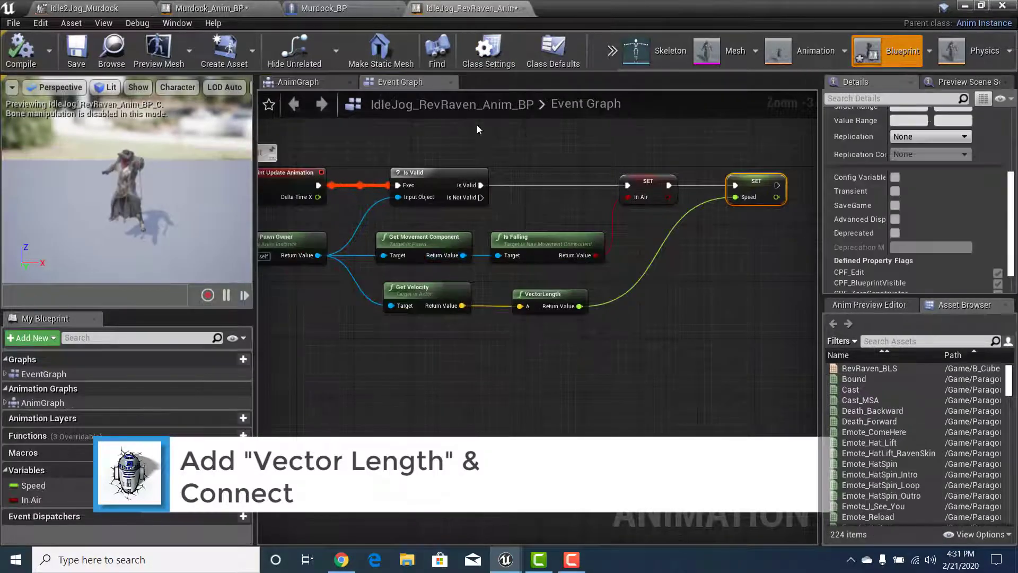
click(238, 6)
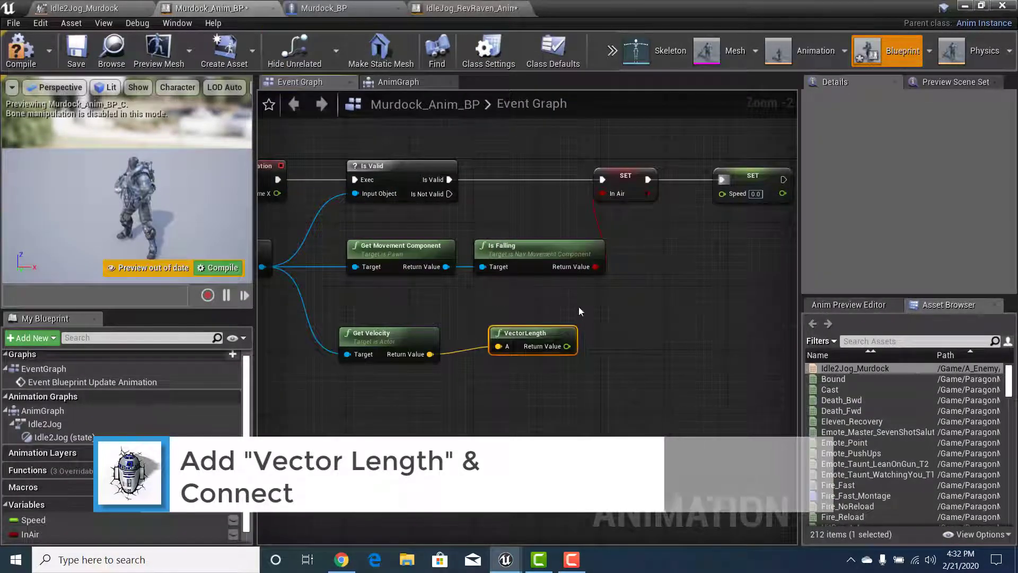
key(Delete)
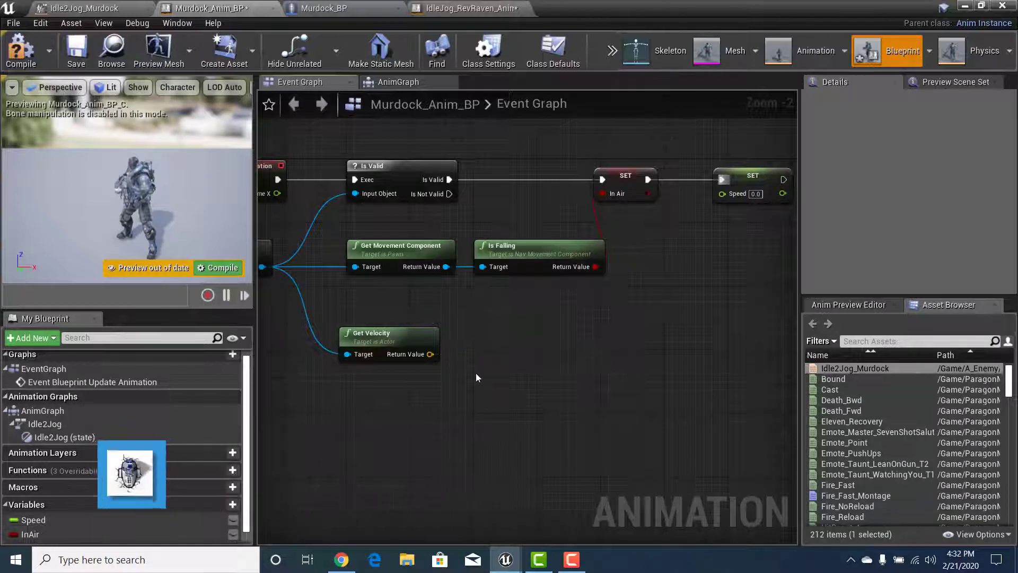
- Add a VectorLength node fed by Get Velocity's Return Value and place it level with the Get Velocity node
drag(429, 354, 473, 360)
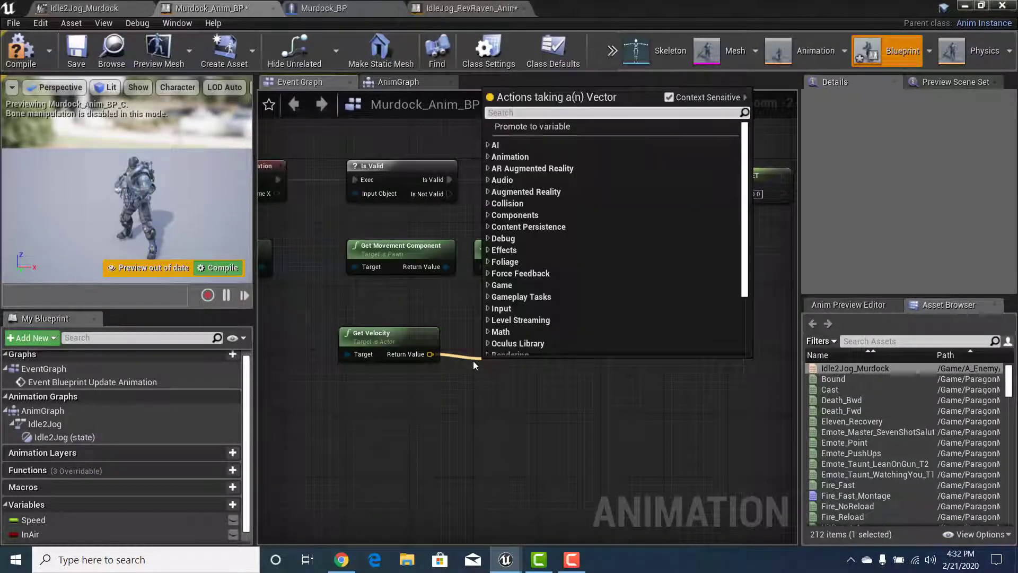
text(lenght)
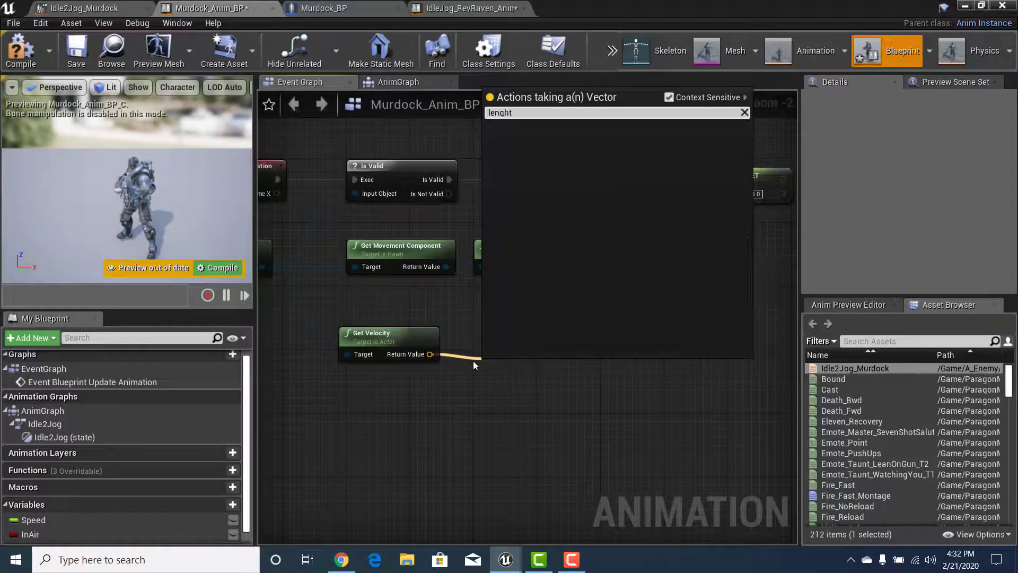
key(BackSpace)
key(BackSpace)
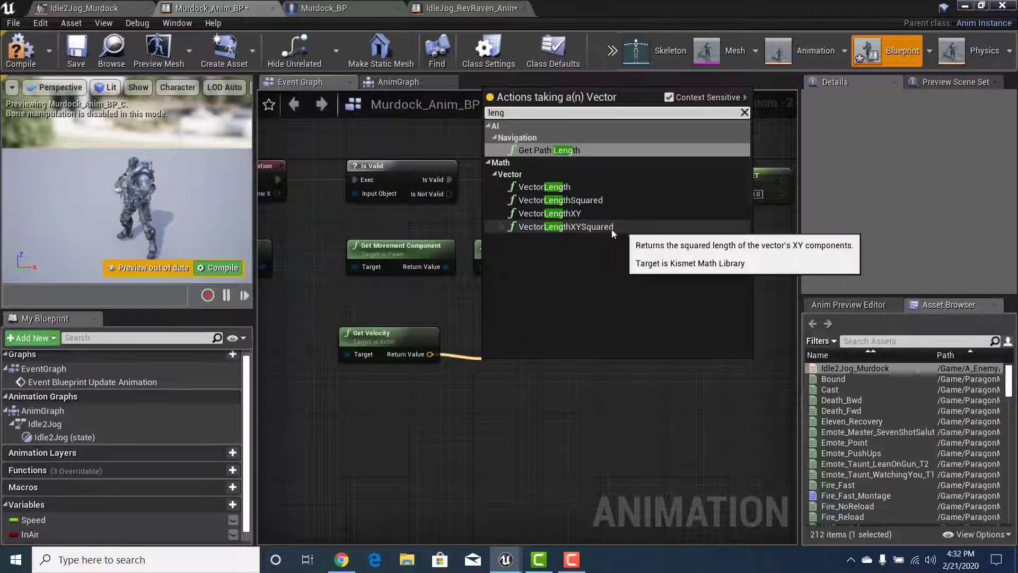
click(560, 188)
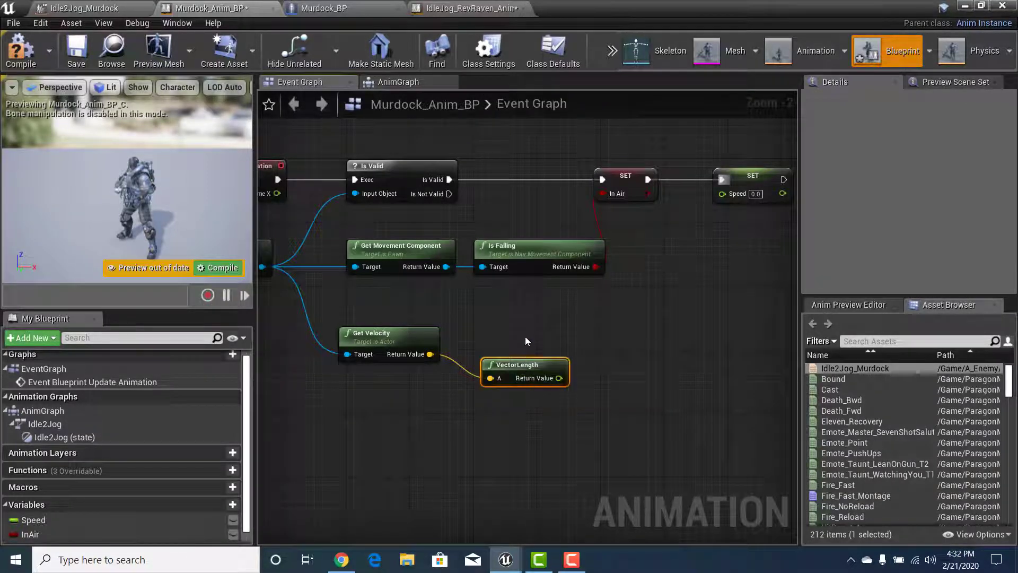
drag(527, 362, 511, 338)
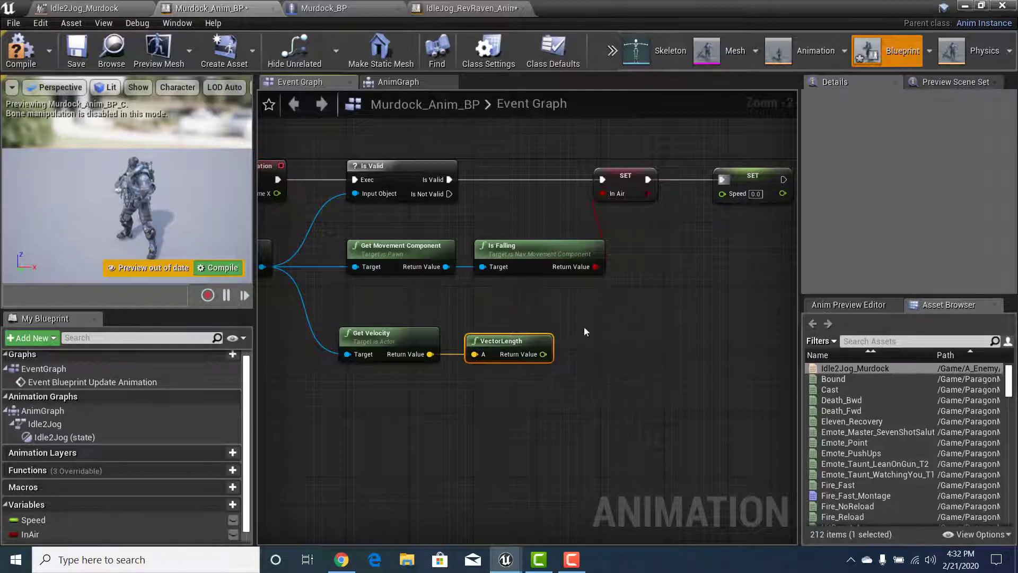
- Connect VectorLength's Return Value to the Speed input of the Set Speed node
right_drag(584, 326, 558, 342)
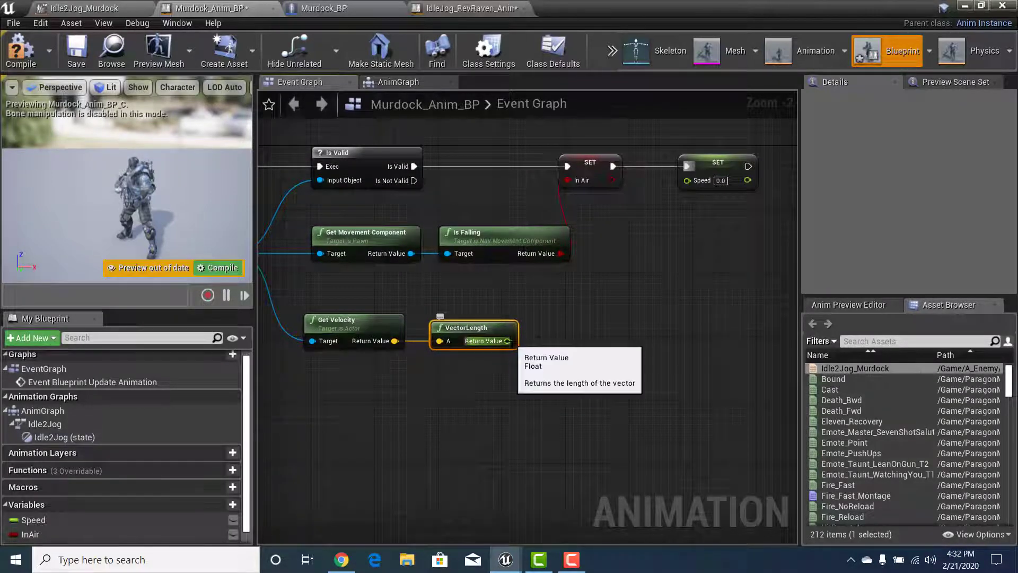
drag(508, 340, 690, 181)
right_drag(683, 278, 769, 303)
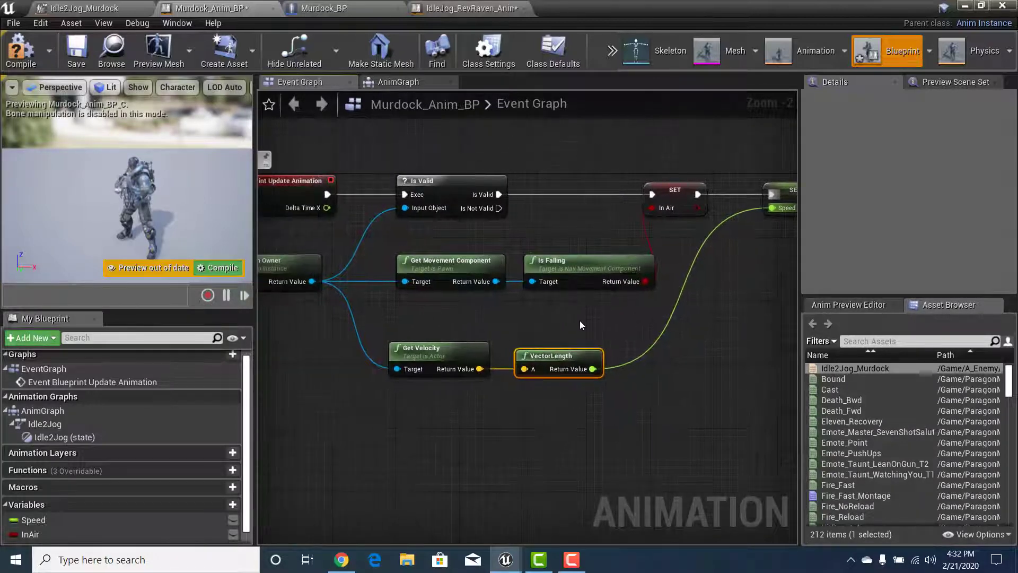
- Compare the whole Murdock_Anim_BP Event Graph with the Event Graph of IdleJog_RevRaven_Anim_BP
scroll(572, 319, down, 1)
mouse_move(572, 319)
right_down()
mouse_move(532, 307)
mouse_move(568, 303)
right_up()
scroll(531, 307, down, 1)
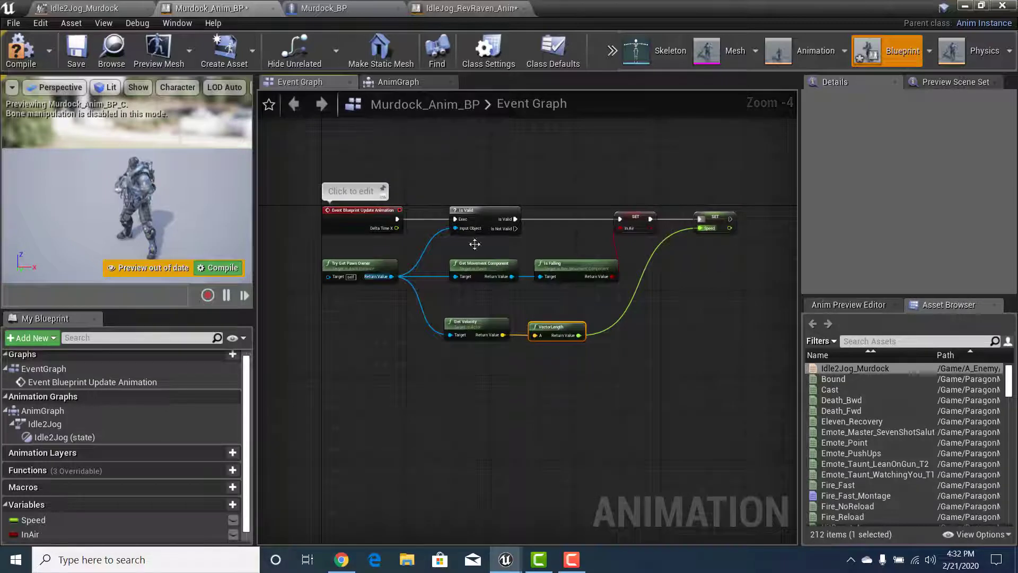
click(424, 8)
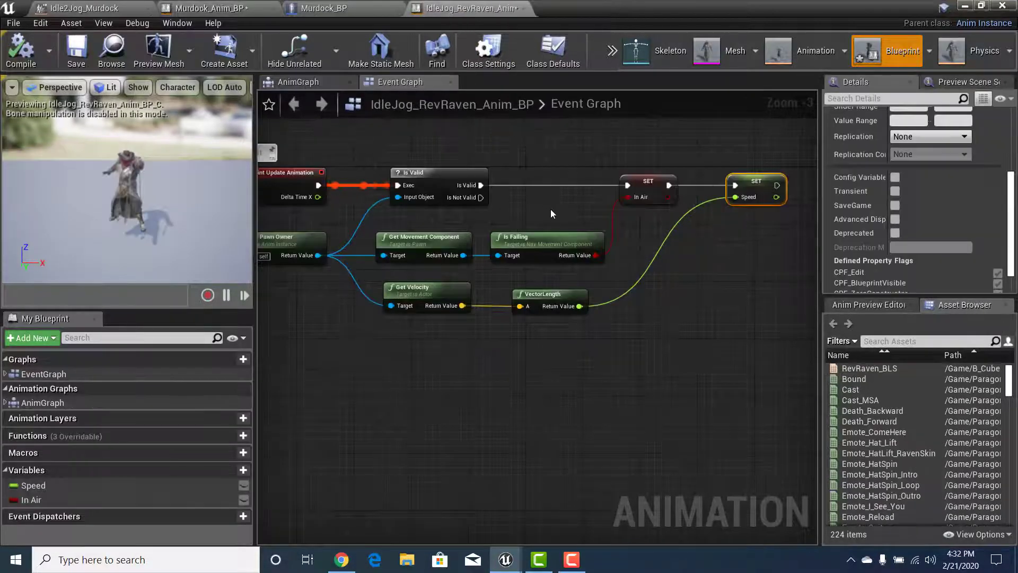
scroll(550, 214, down, 1)
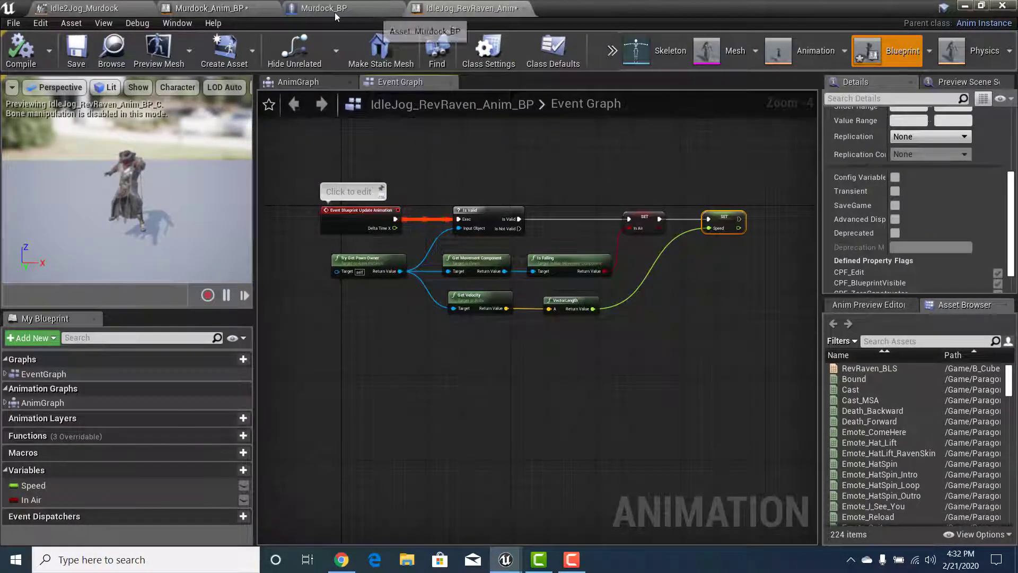
click(335, 12)
click(222, 8)
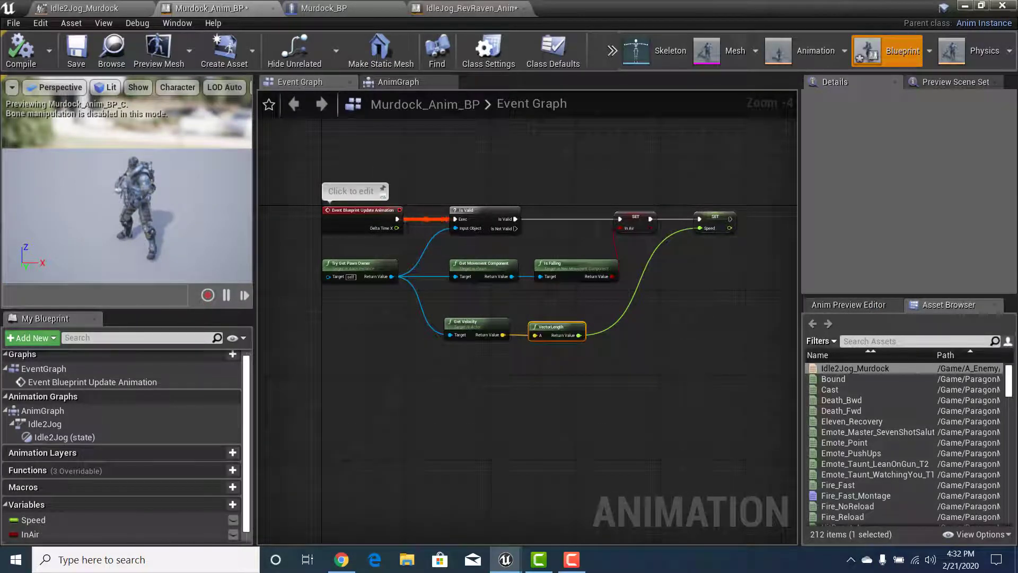
right_drag(698, 218, 652, 237)
right_drag(666, 295, 669, 276)
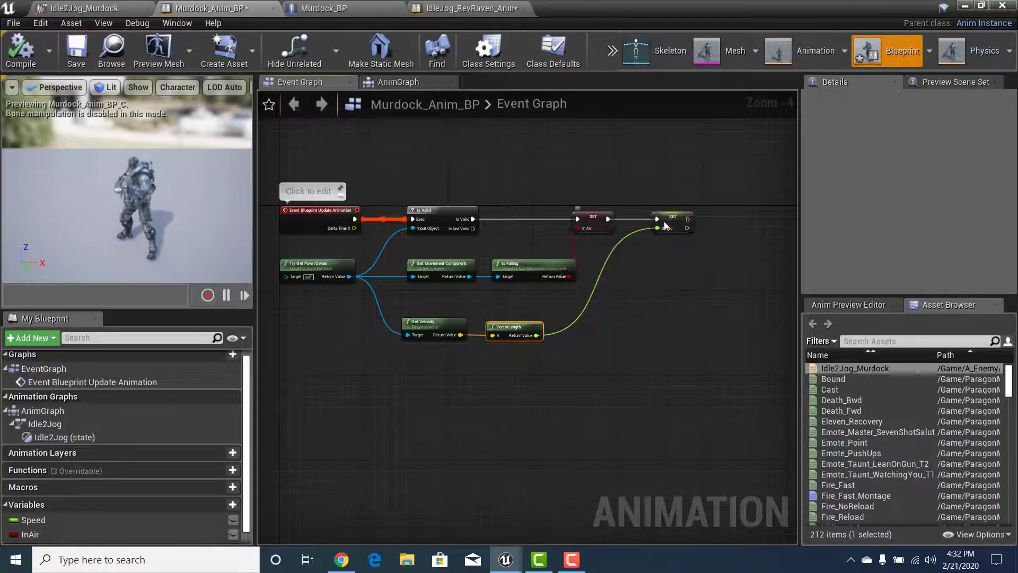
right_drag(580, 344, 625, 342)
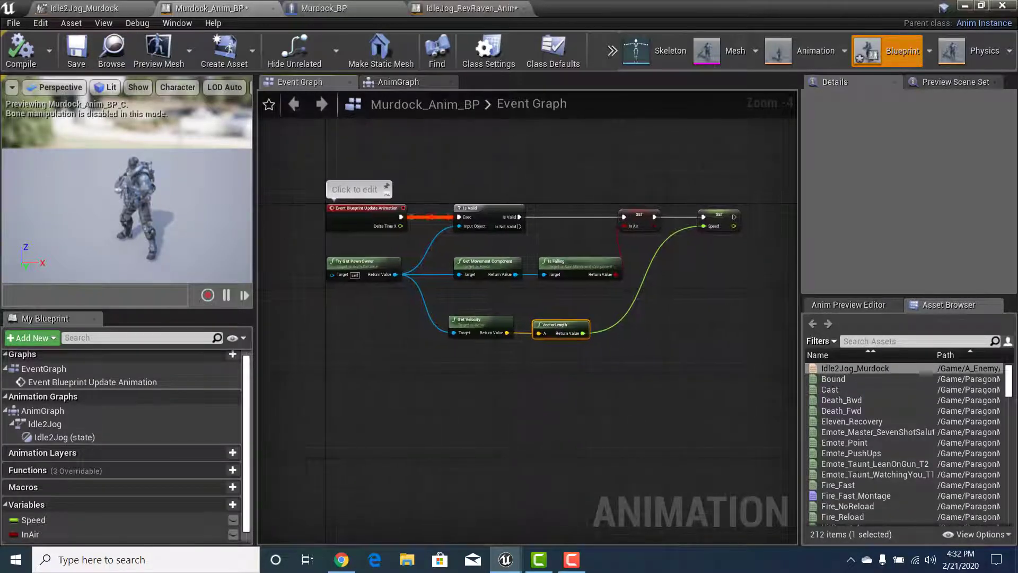
right_drag(503, 291, 481, 294)
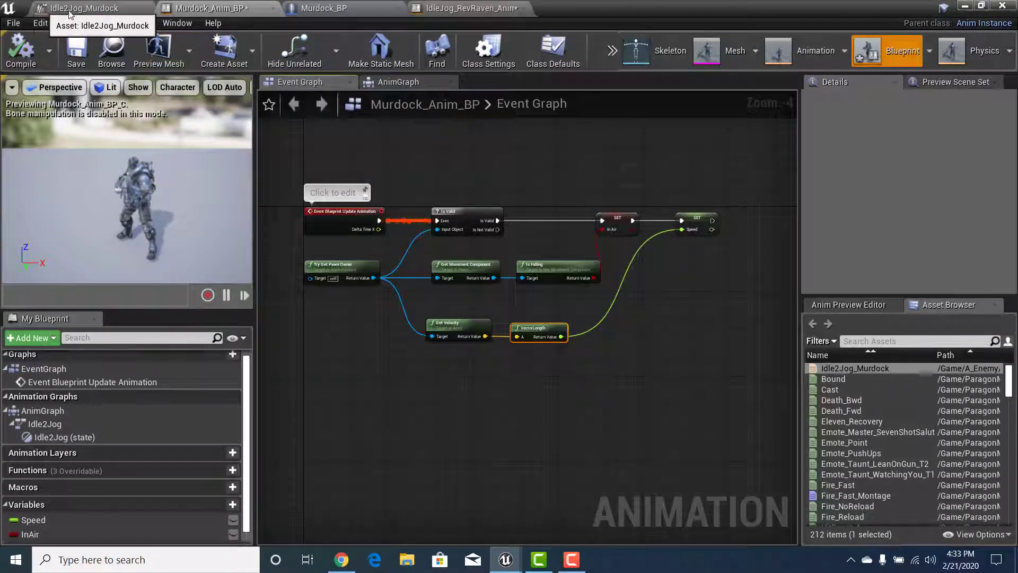
- In Murdock_BP, set the Mesh component's Anim Class to Murdock_Anim_BP and save the blueprint
click(323, 9)
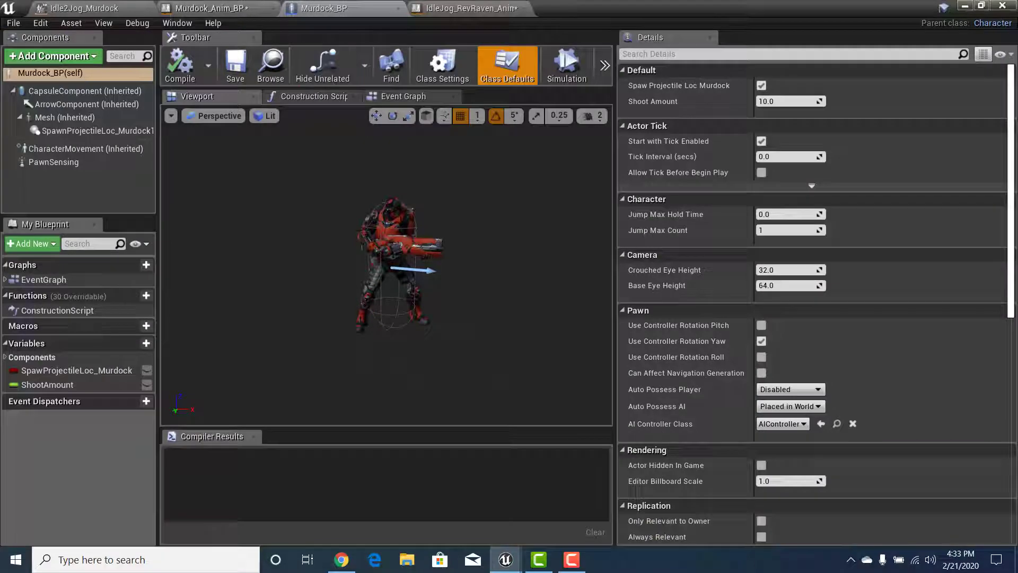
click(63, 117)
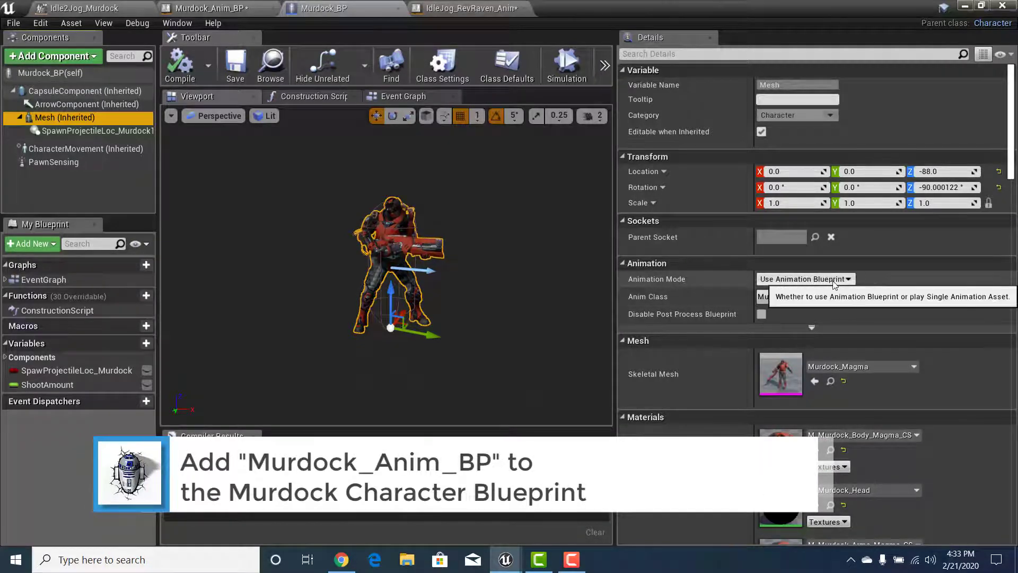
click(841, 298)
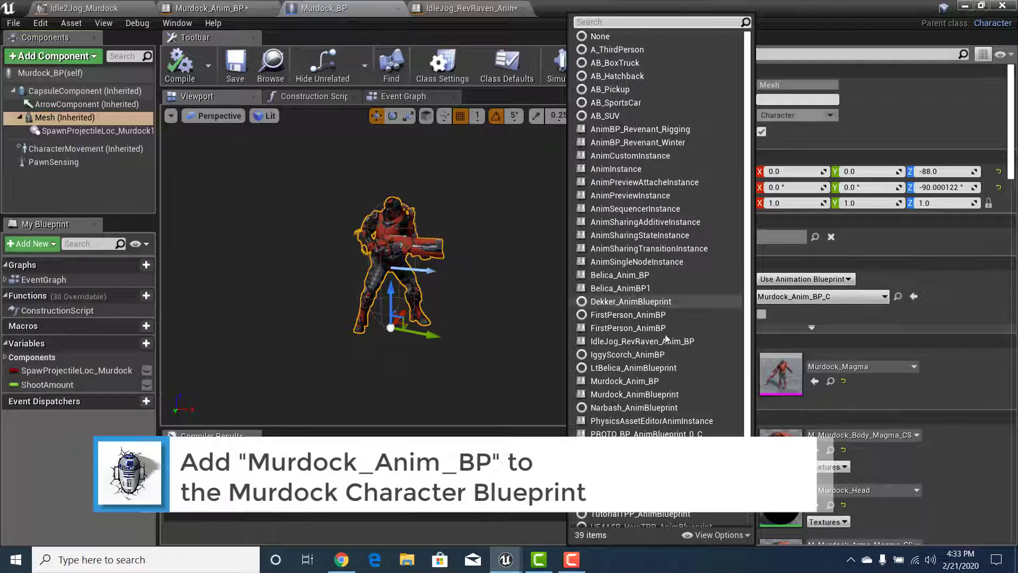
click(653, 382)
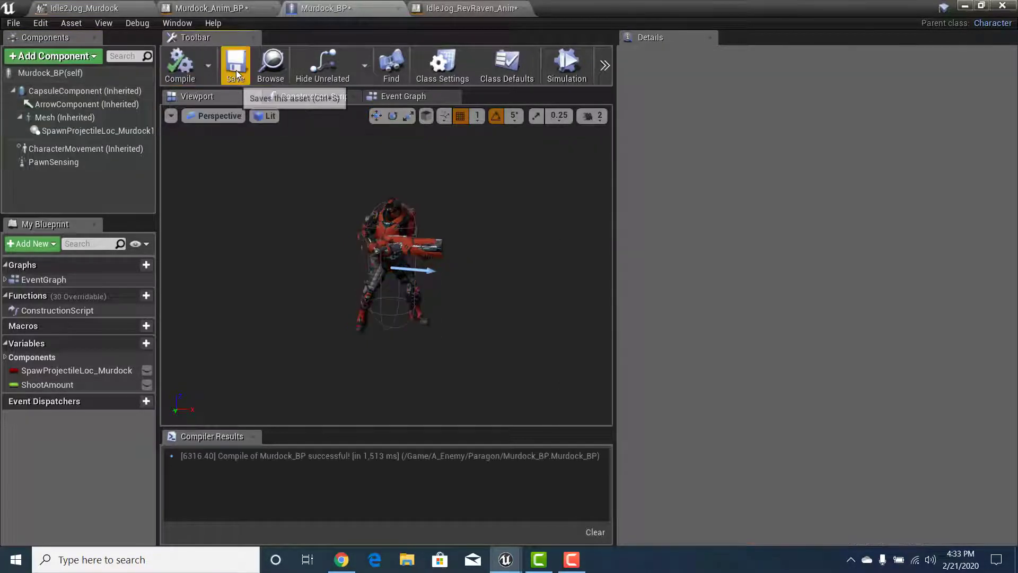
click(236, 67)
- Save both the Murdock_Anim_BP and IdleJog_RevRaven_Anim_BP animation blueprints
click(229, 9)
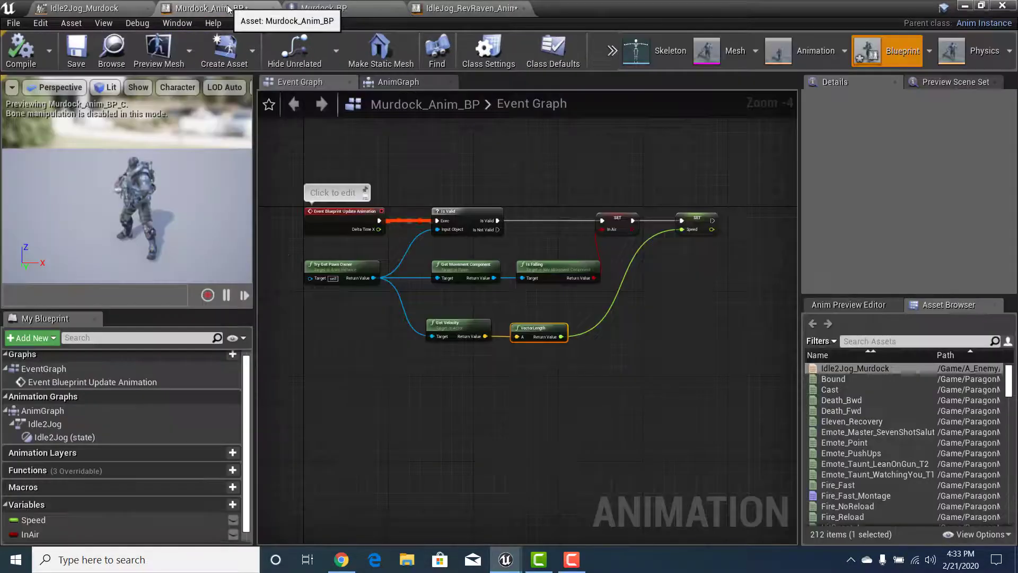
click(76, 51)
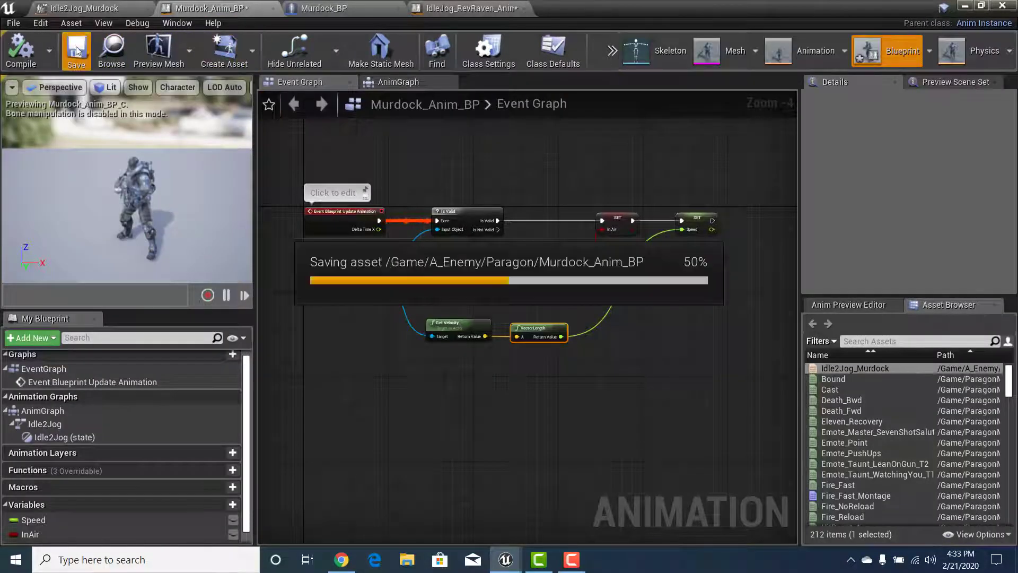
click(466, 9)
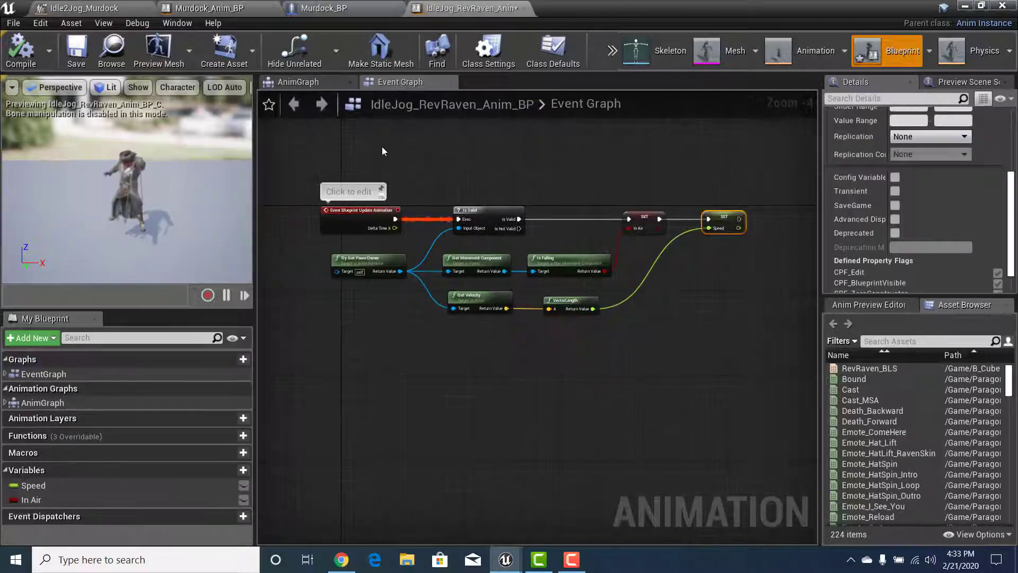
click(76, 51)
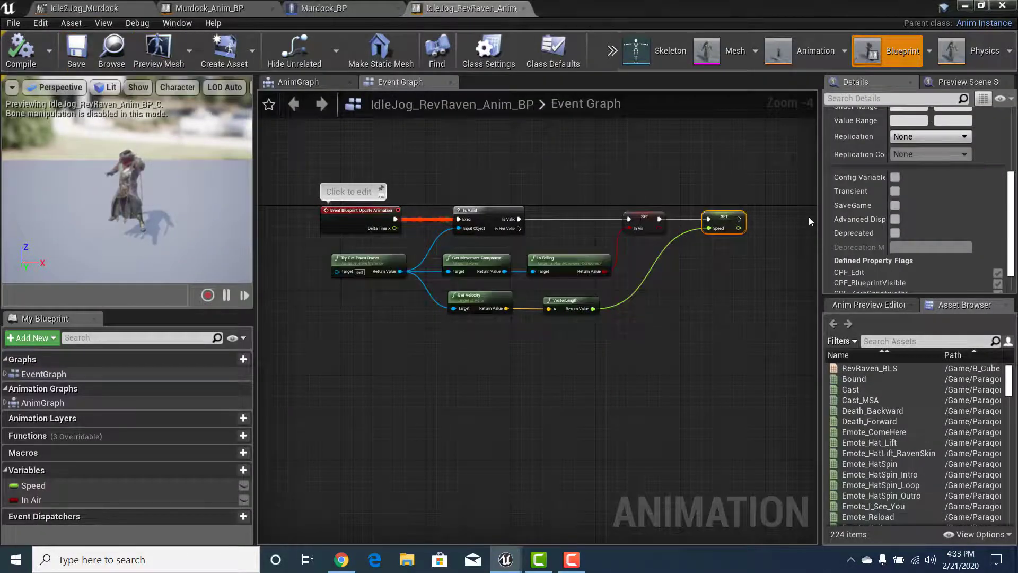
- Place Murdock_BP from Content/A_Enemy/Paragon on the level's Nav Mesh area and start a play test
click(965, 5)
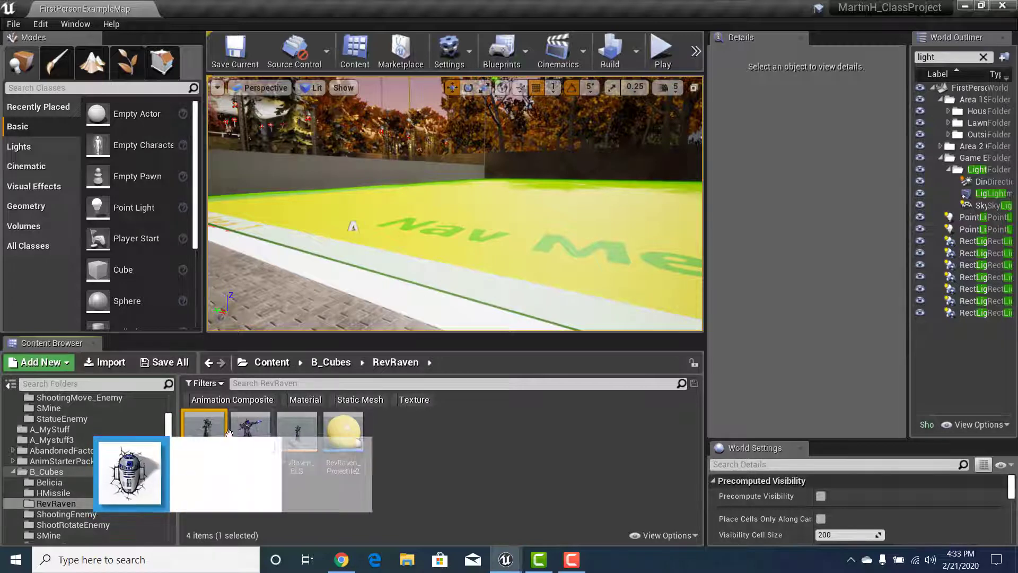
click(269, 365)
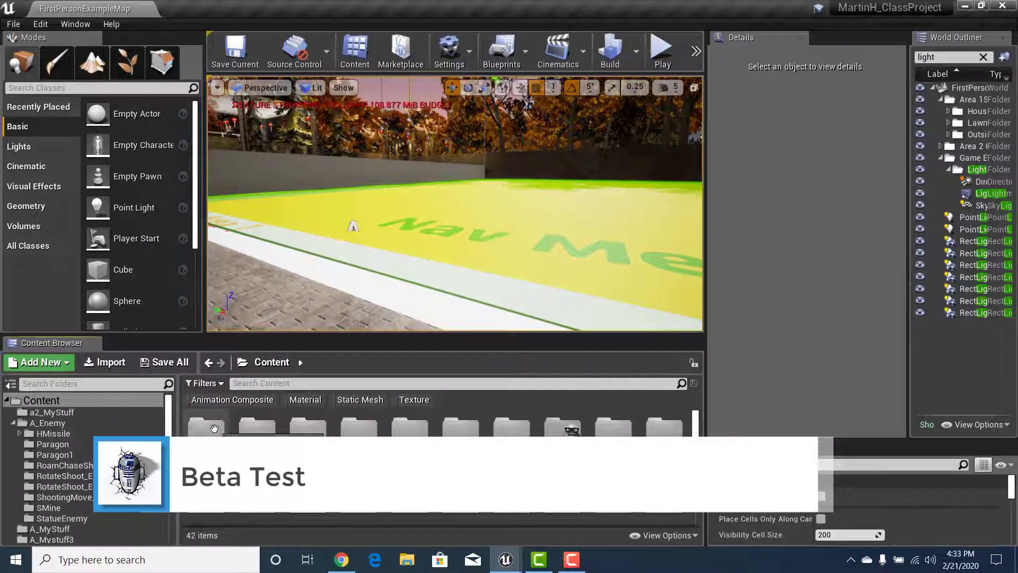
double_click(215, 428)
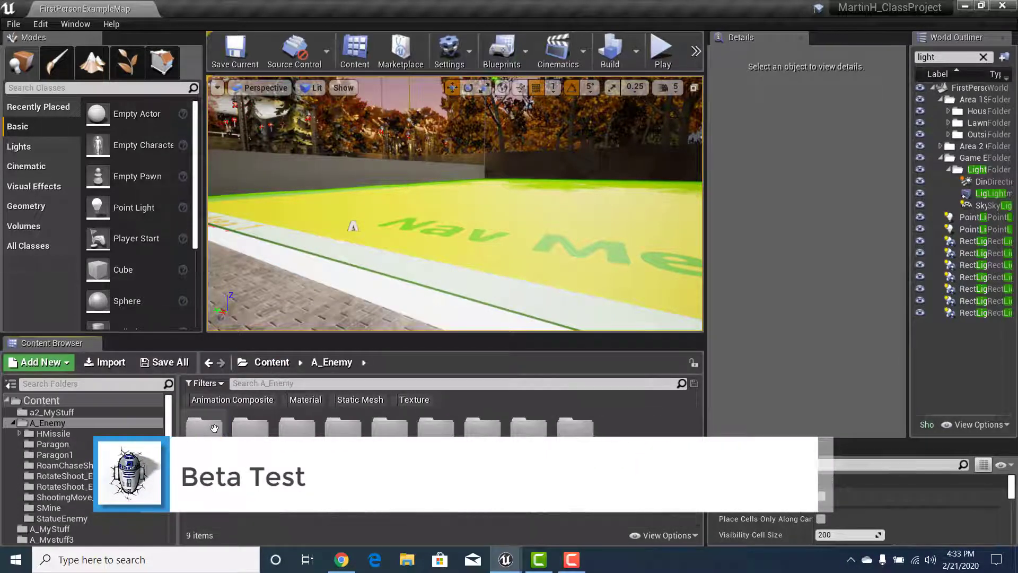
double_click(263, 436)
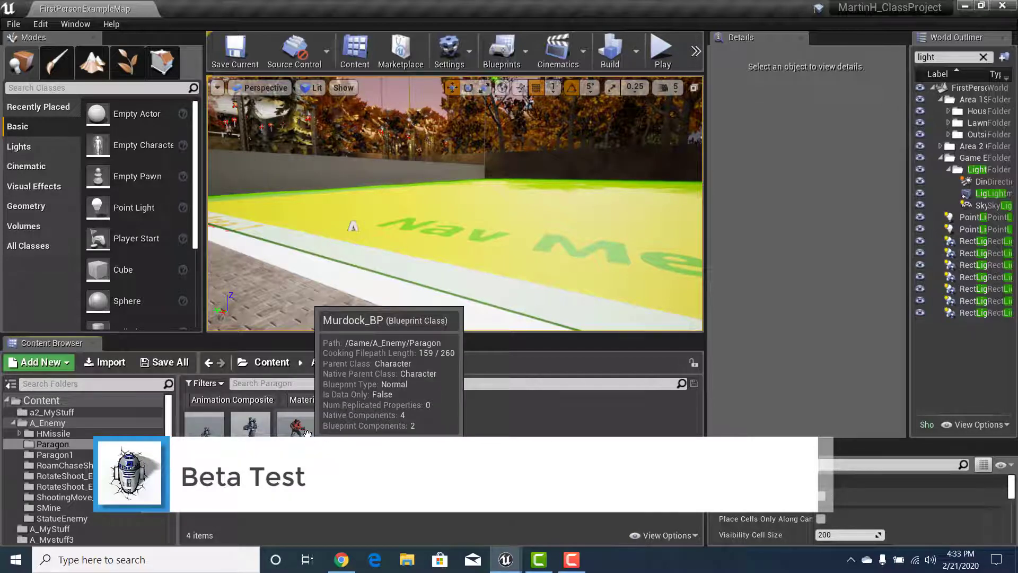
drag(294, 436, 663, 187)
key(e)
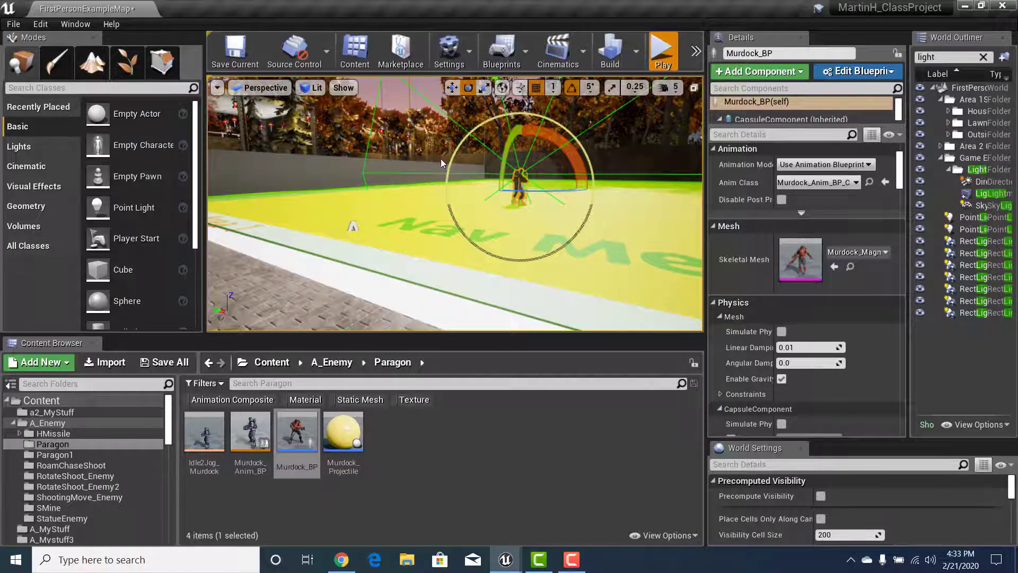
key(alt+p)
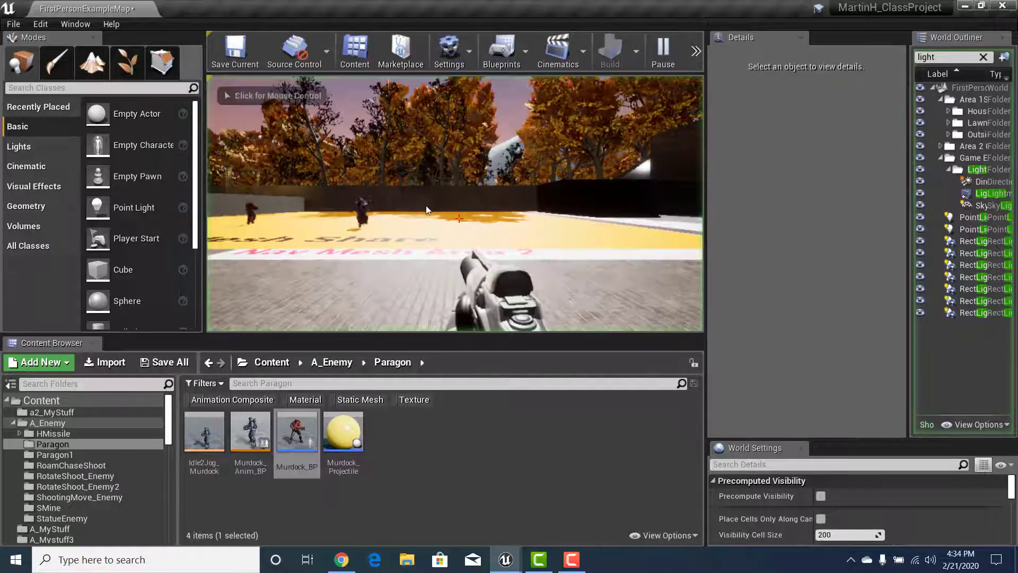
- In the play test, advance onto the Nav Mesh area, fire at the nearer robed enemy, and approach the Murdock enemy
key(w)
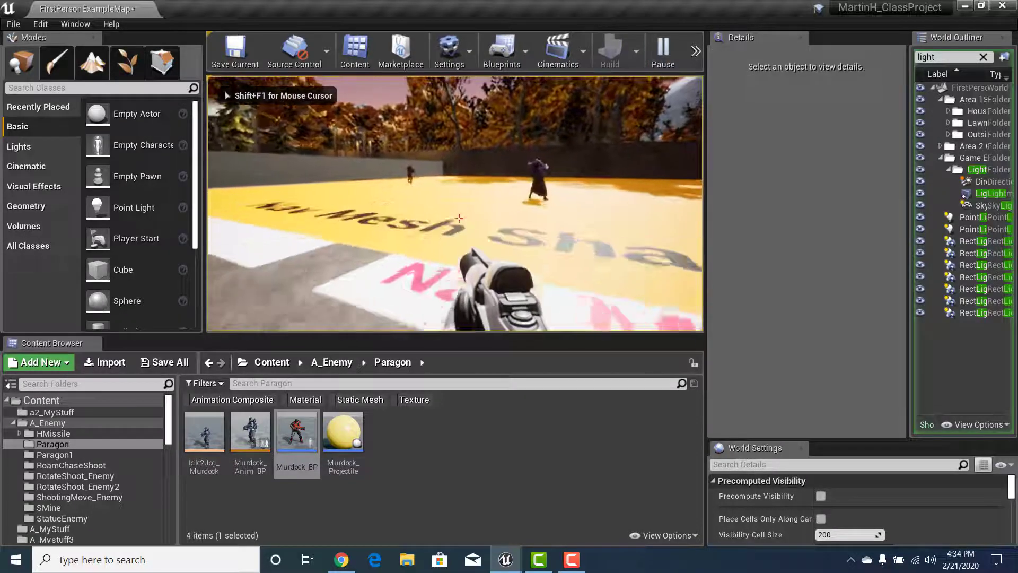
key(w)
click(458, 218)
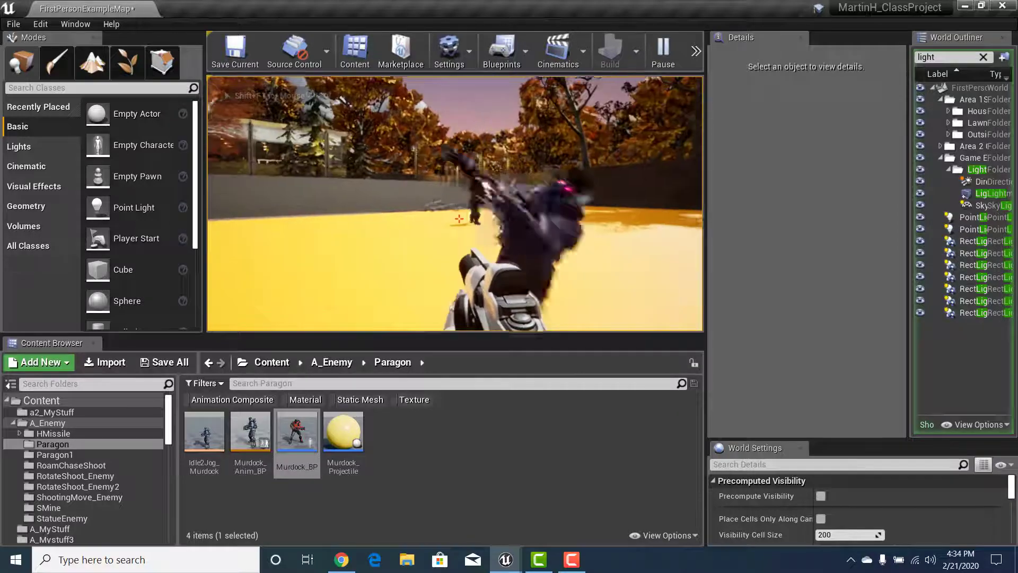
key(w)
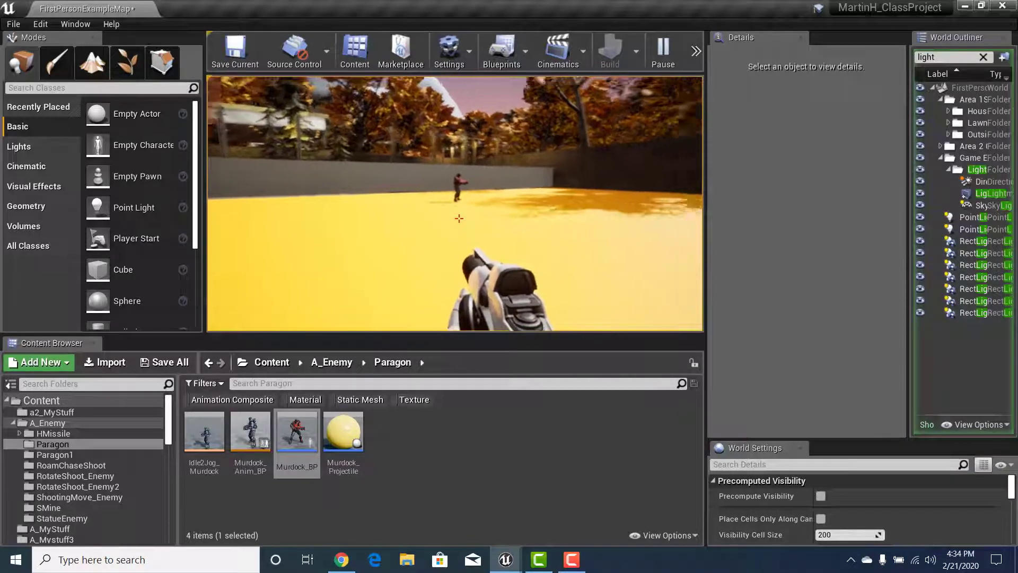
key(w)
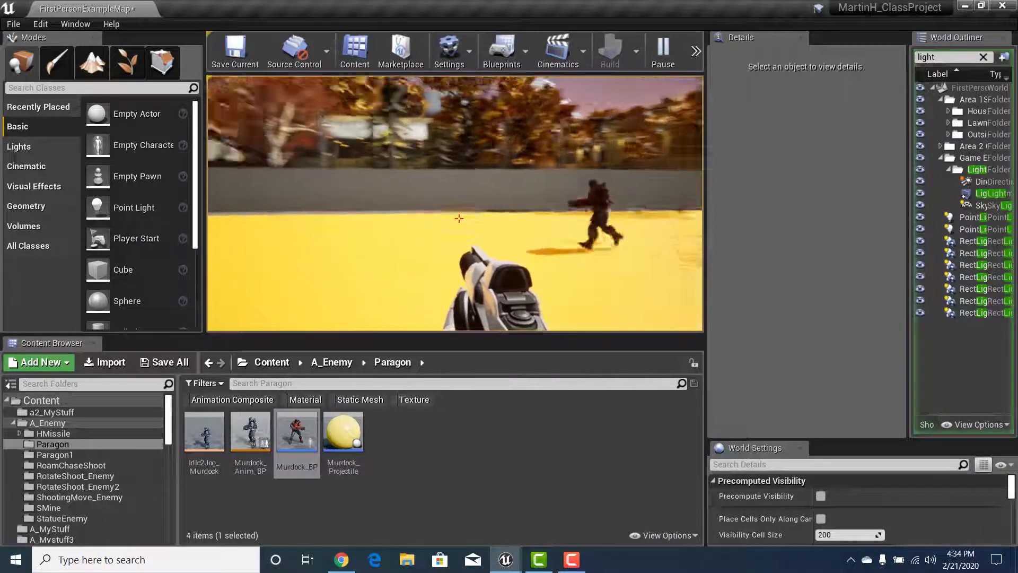
- Back away from Murdock to the paving outside the Nav Mesh area, firing once, to examine his chase, shooting and jog animation
key(s)
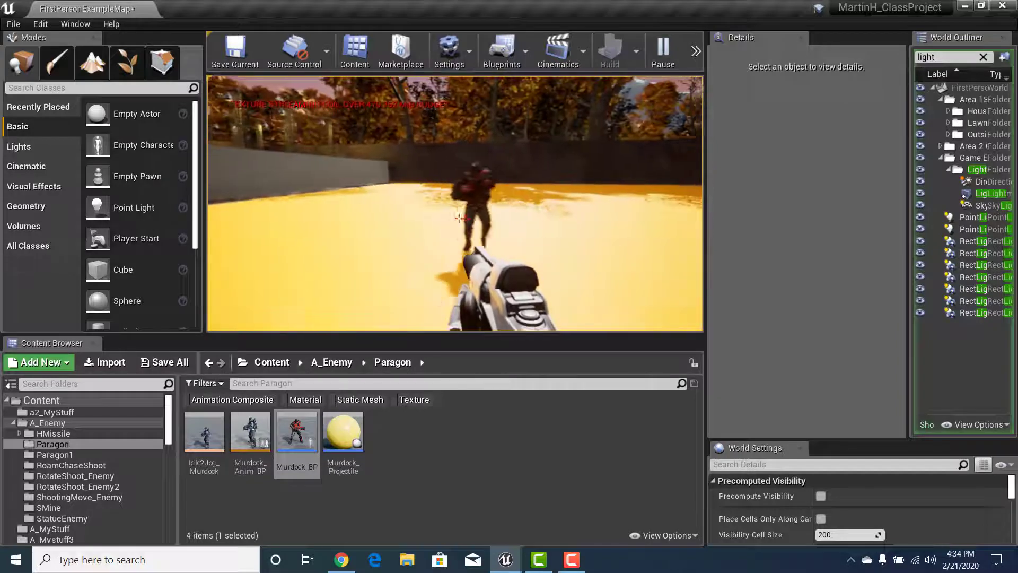
key(s)
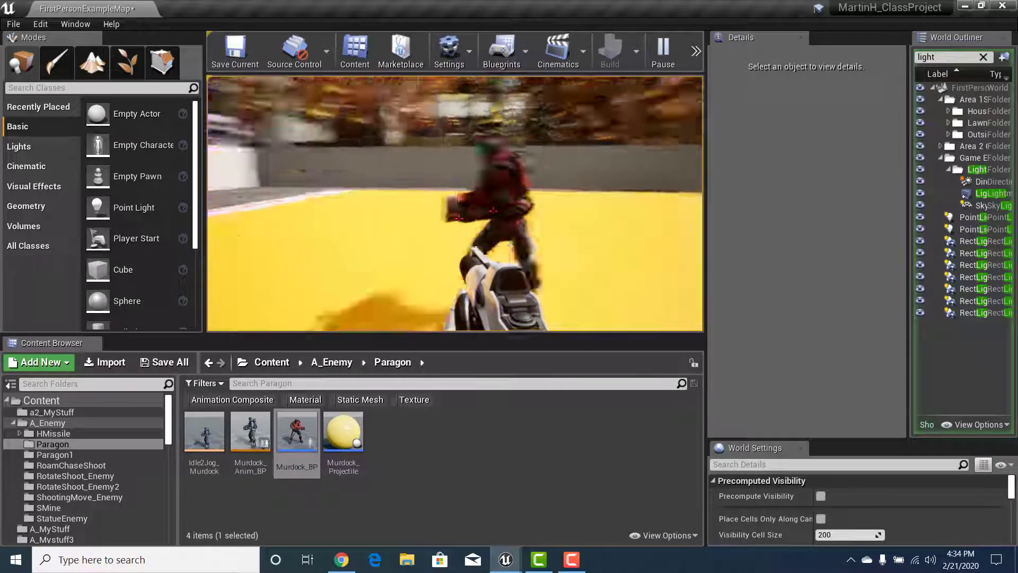
key(s)
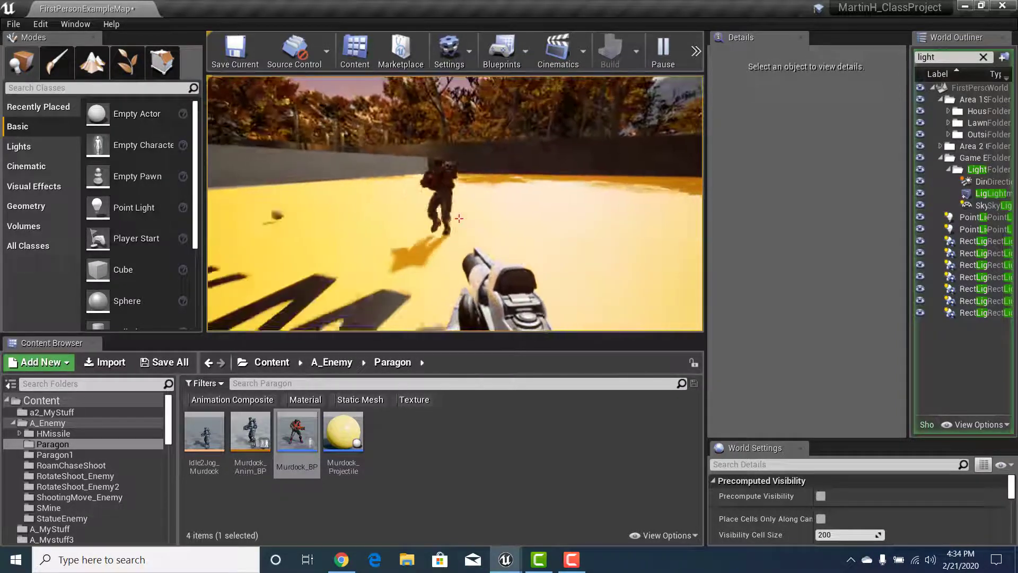
click(459, 218)
key(s)
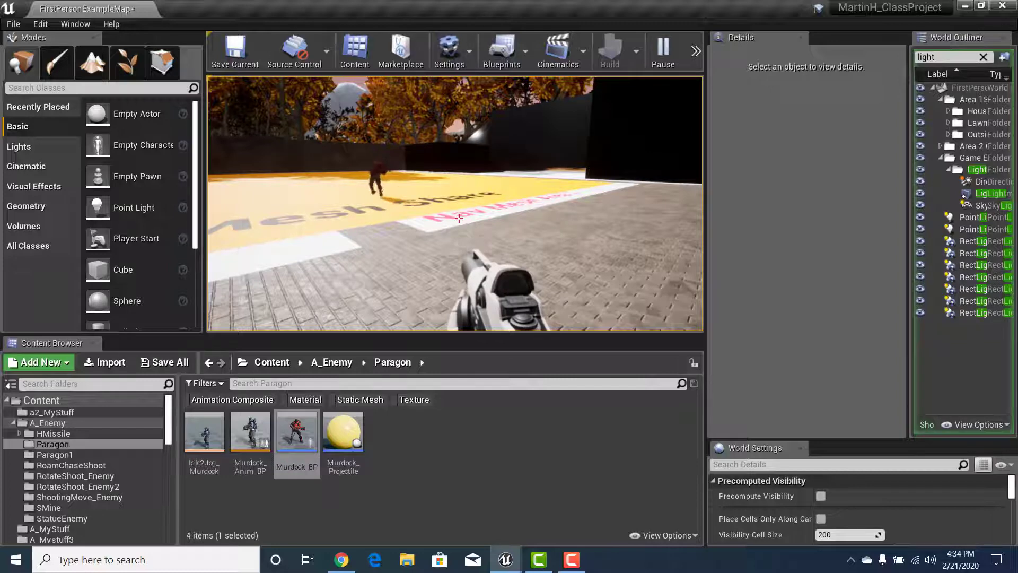
key(s)
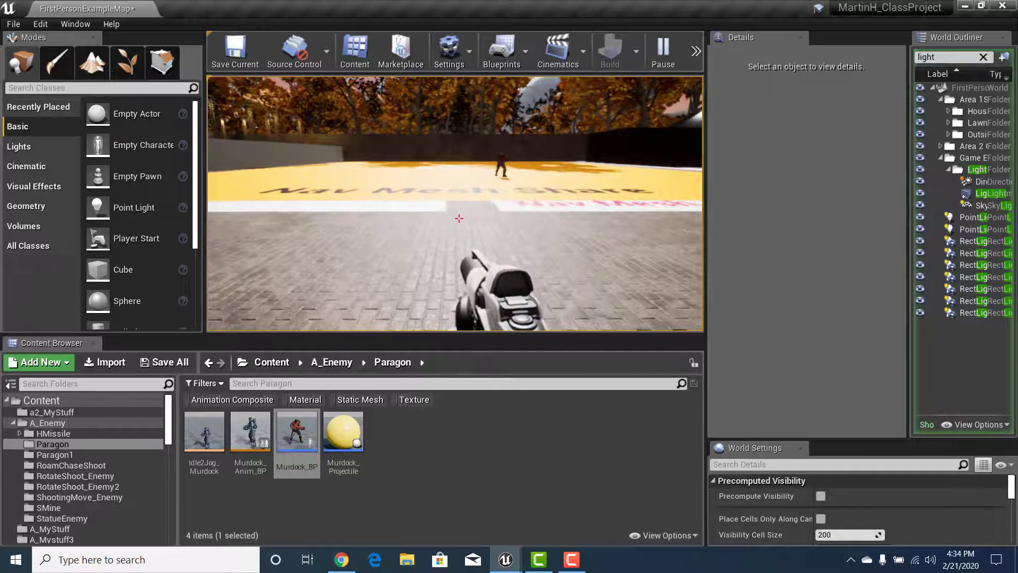
key(w)
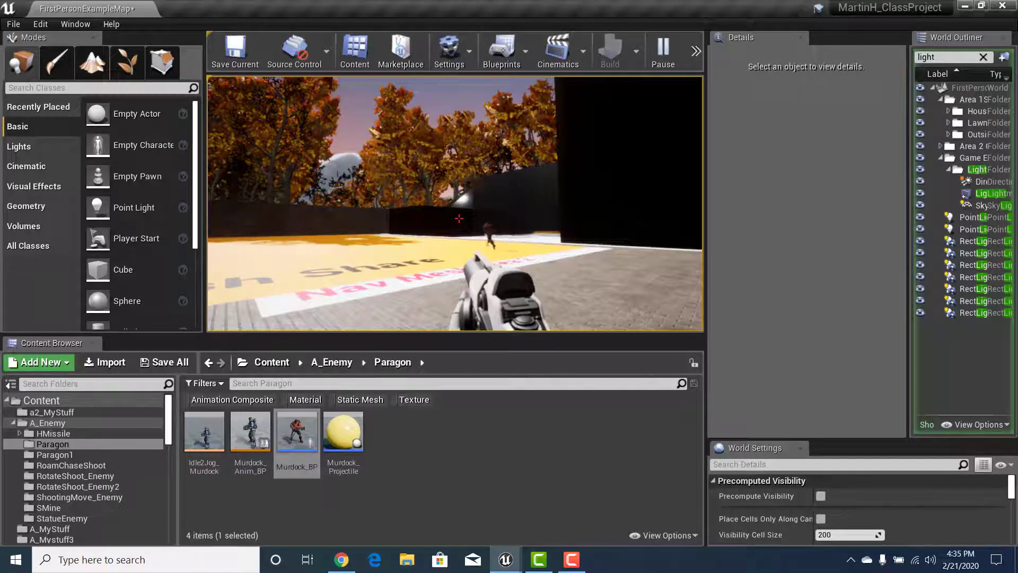